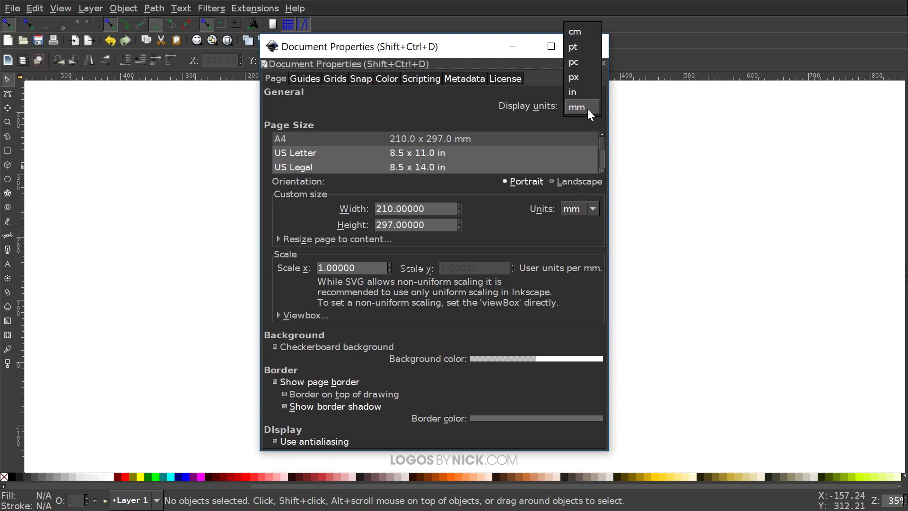
- Set the document's display units to px and hide the page border in Document Properties
{"action": "left_click", "coordinate": [588, 81]}
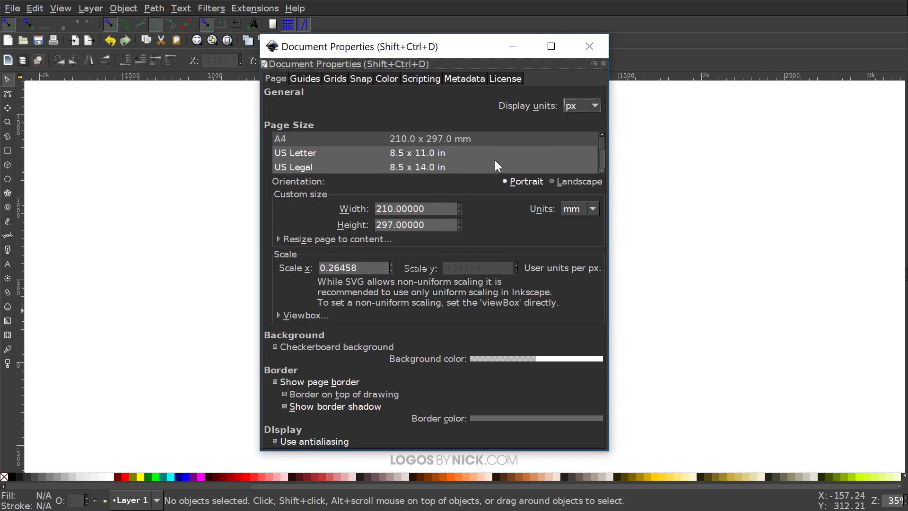
{"action": "left_click", "coordinate": [293, 382]}
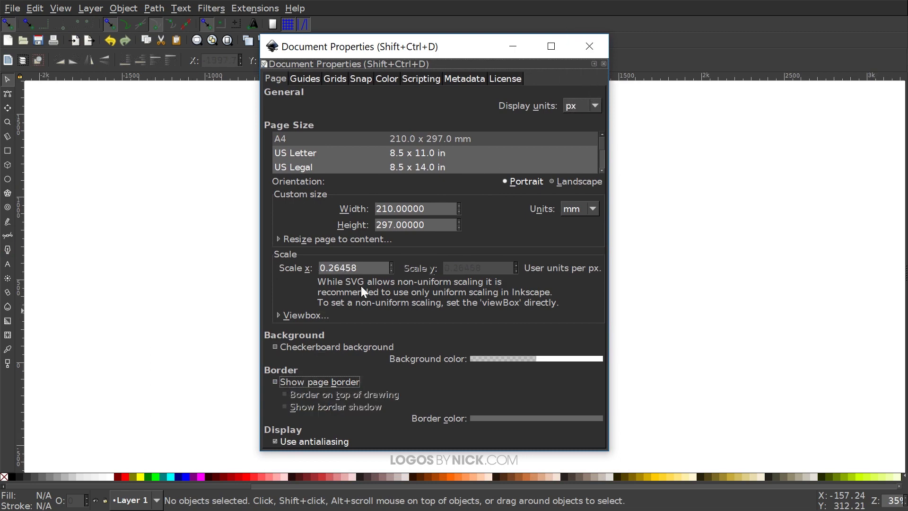
{"action": "left_click", "coordinate": [593, 47]}
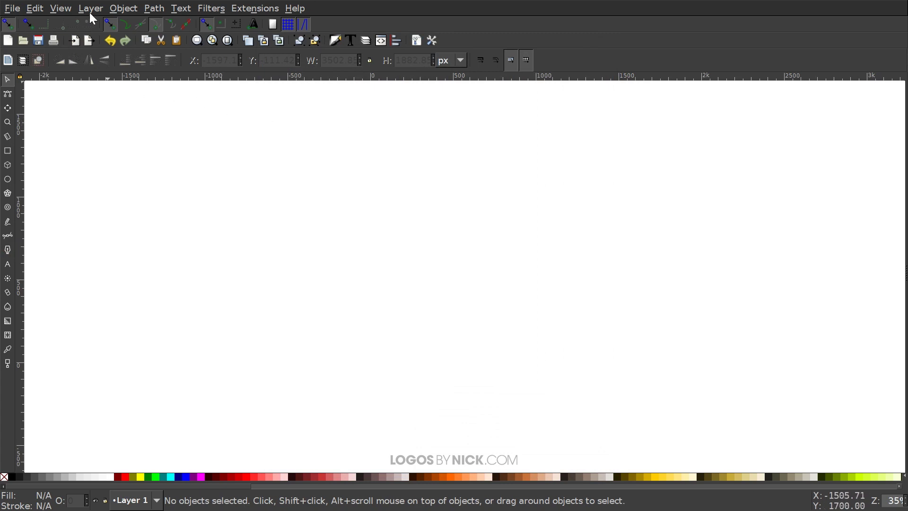
- Set the canvas zoom to 1:1
{"action": "left_click", "coordinate": [57, 10]}
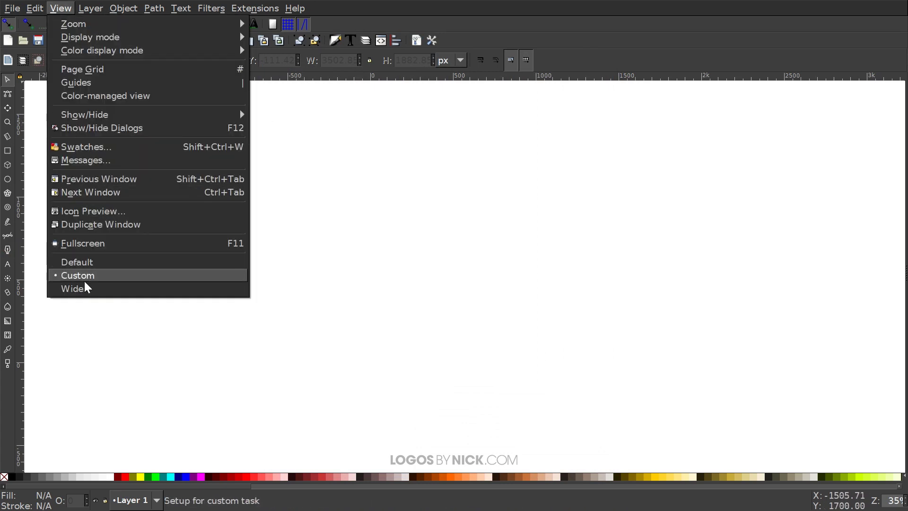
{"action": "mouse_move", "coordinate": [156, 24]}
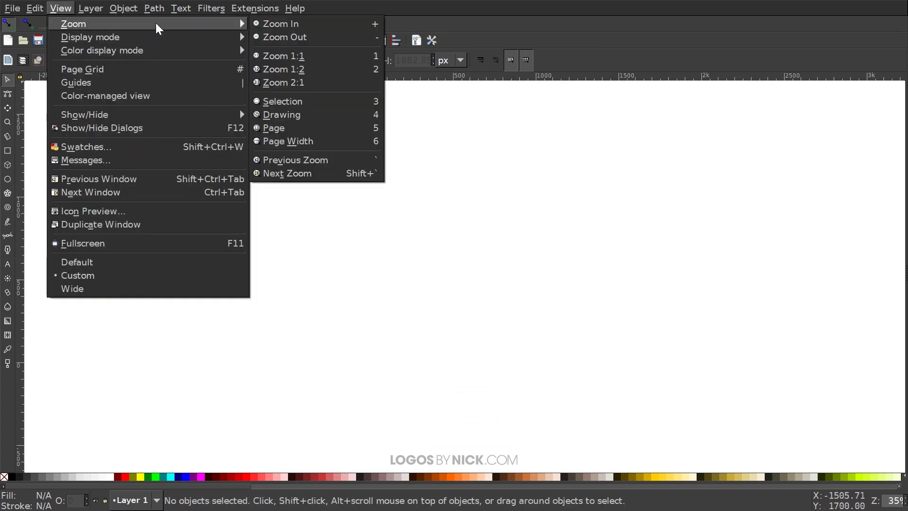
{"action": "left_click", "coordinate": [301, 56]}
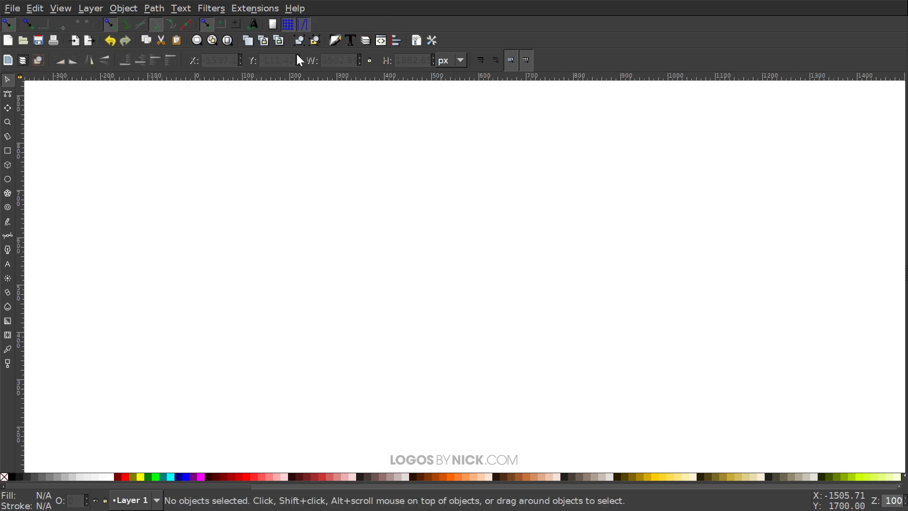
- Open the Align and Distribute dialog, keeping alignment relative to Last selected, and open the Fill and Stroke dialog
{"action": "left_click", "coordinate": [394, 41]}
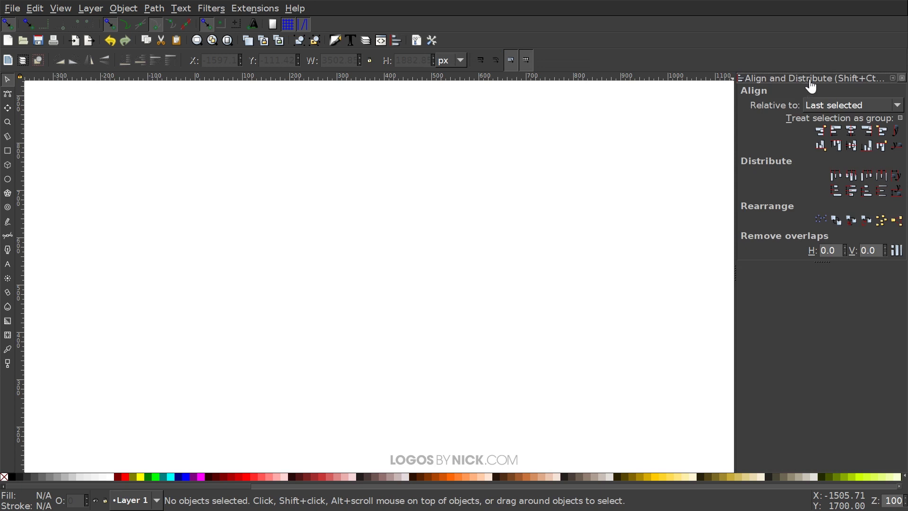
{"action": "left_click", "coordinate": [825, 102]}
{"action": "left_click", "coordinate": [826, 108]}
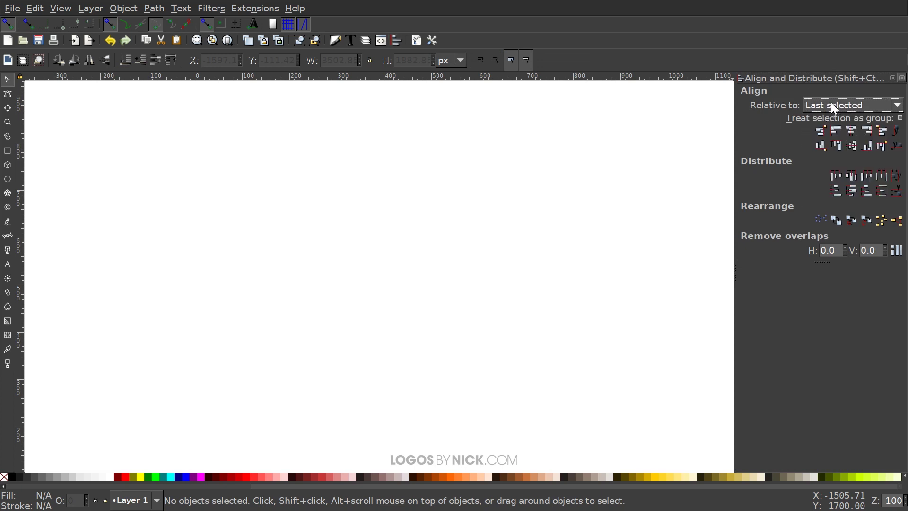
{"action": "left_click", "coordinate": [335, 41]}
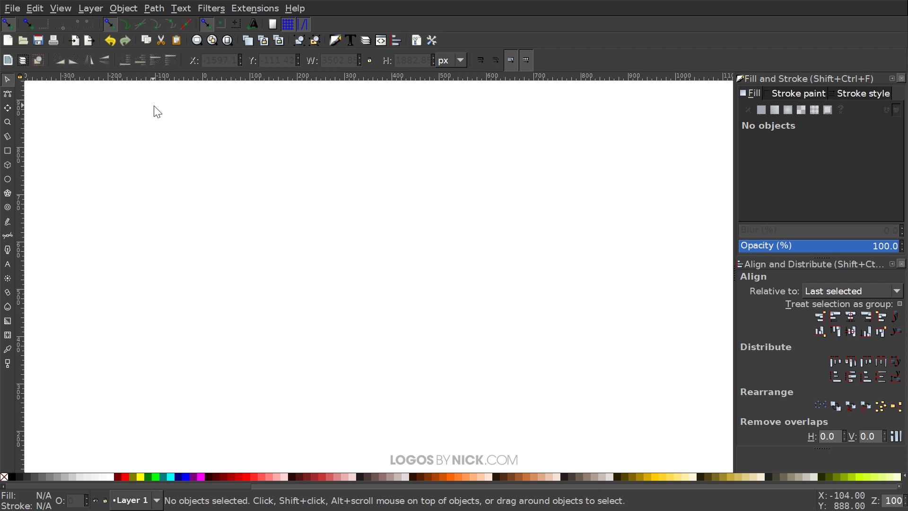
- Draw a regular 6-corner polygon with one corner pointing straight up, about 376 px wide and 435 px tall
{"action": "left_click_drag", "start_coordinate": [164, 115], "coordinate": [171, 122]}
{"action": "left_click_drag", "start_coordinate": [392, 251], "coordinate": [397, 257]}
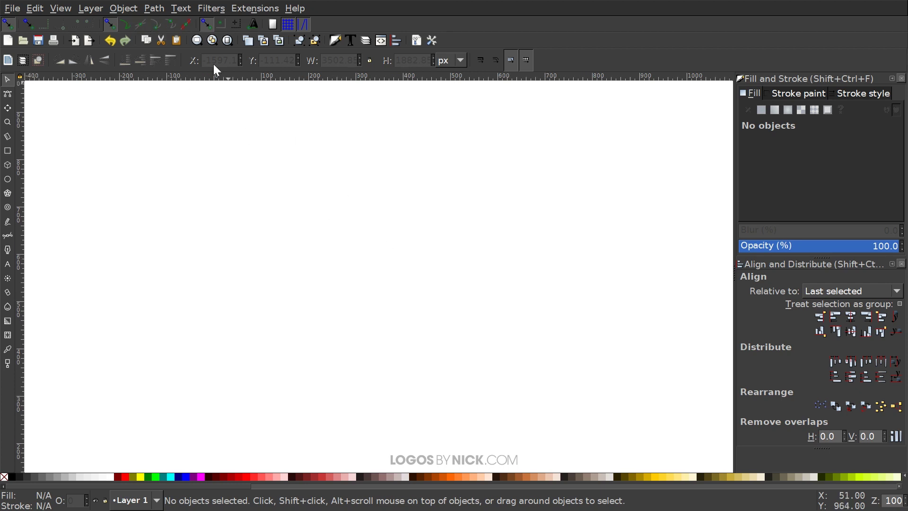
{"action": "scroll", "coordinate": [427, 258], "scroll_direction": "right", "scroll_amount": 1}
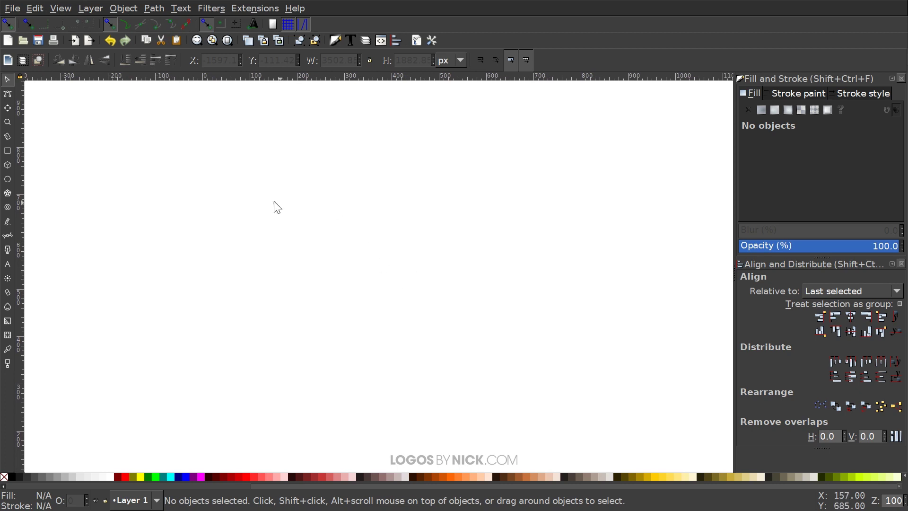
{"action": "left_click", "coordinate": [11, 193]}
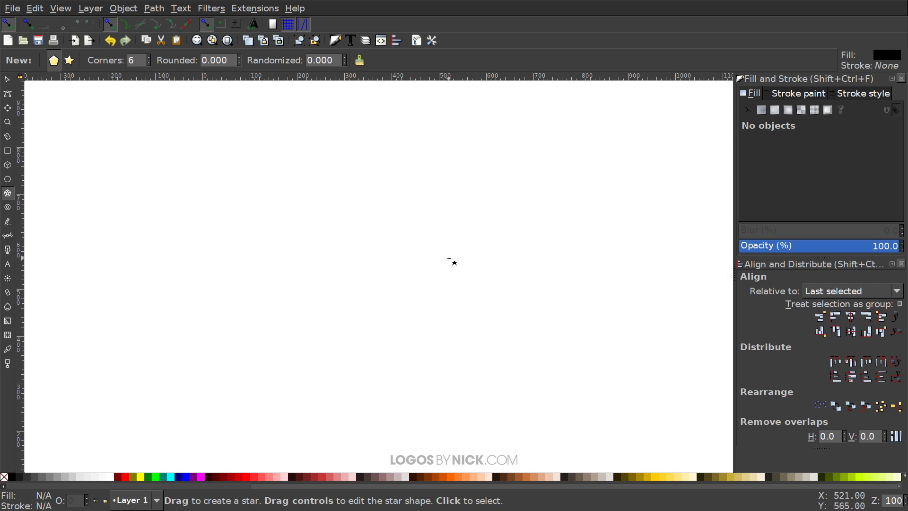
{"action": "left_click_drag", "start_coordinate": [342, 264], "coordinate": [433, 312]}
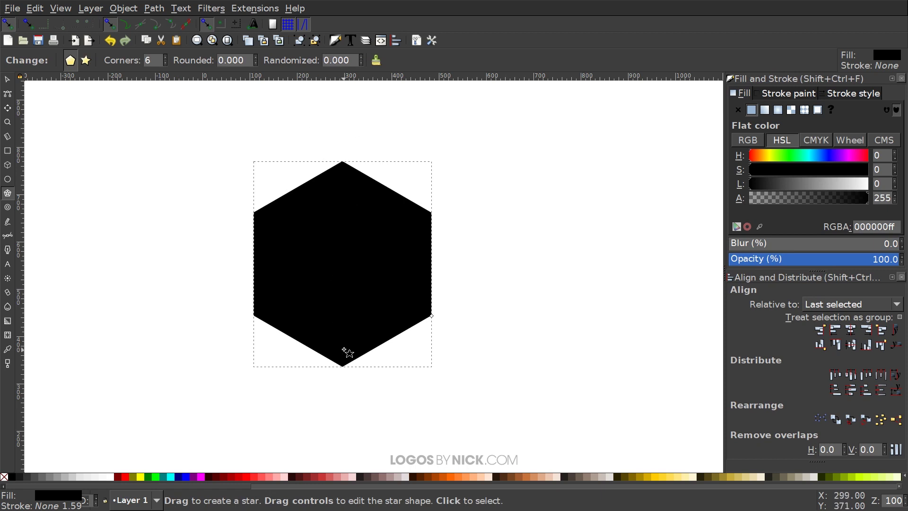
- Try drawing a smaller hexagon with a flat top edge beside the large one, and undo it
{"action": "left_click_drag", "start_coordinate": [703, 205], "coordinate": [713, 245]}
{"action": "key", "text": "ctrl+z"}
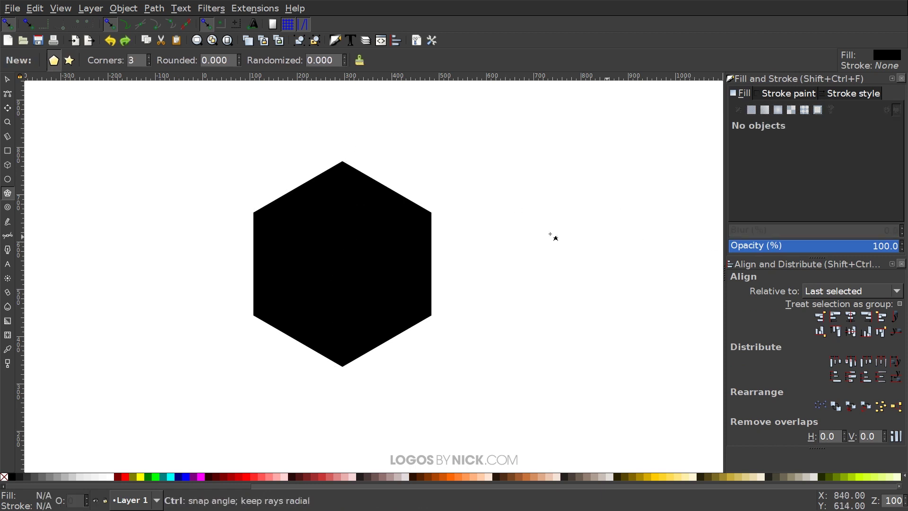
{"action": "left_click_drag", "start_coordinate": [538, 226], "coordinate": [600, 226]}
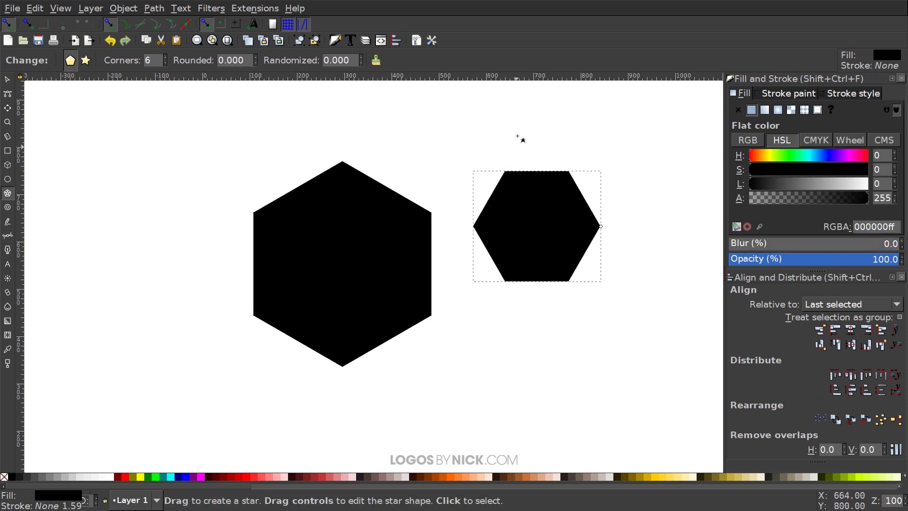
{"action": "key", "text": "ctrl+z"}
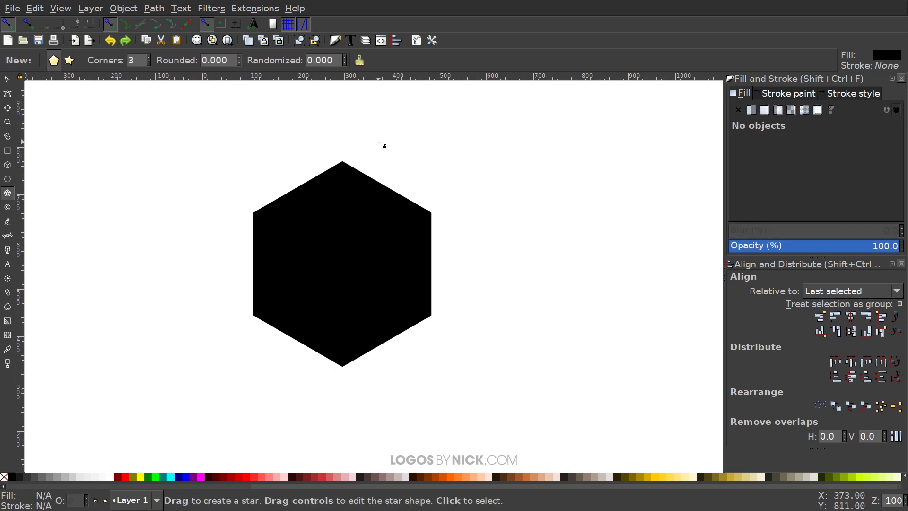
- Shift the hexagon slightly up and to the right, remove its fill and give it a black stroke
{"action": "left_click", "coordinate": [8, 80]}
{"action": "left_click_drag", "start_coordinate": [363, 253], "coordinate": [375, 240]}
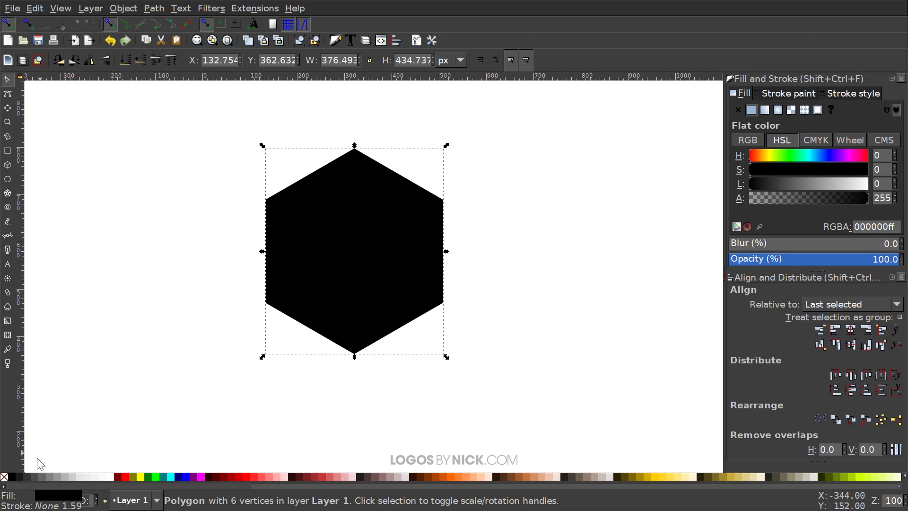
{"action": "left_click", "coordinate": [4, 477]}
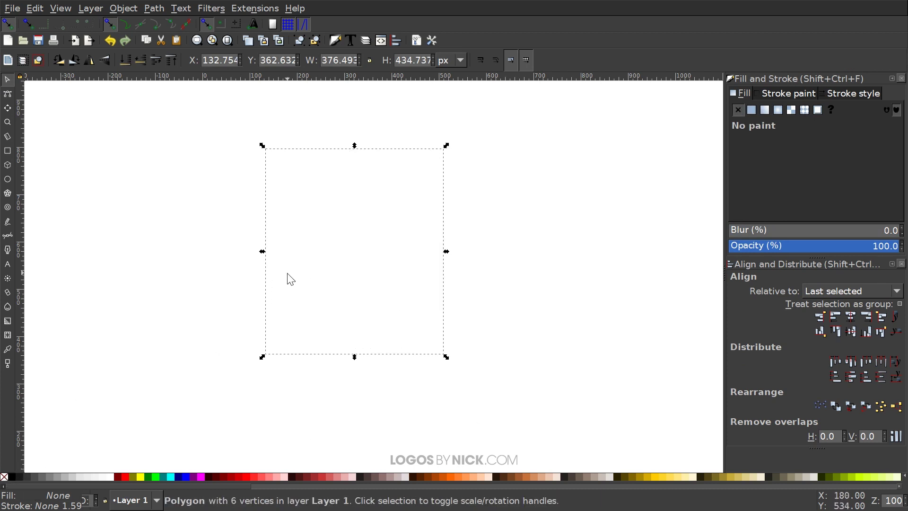
{"action": "key", "text": "shift"}
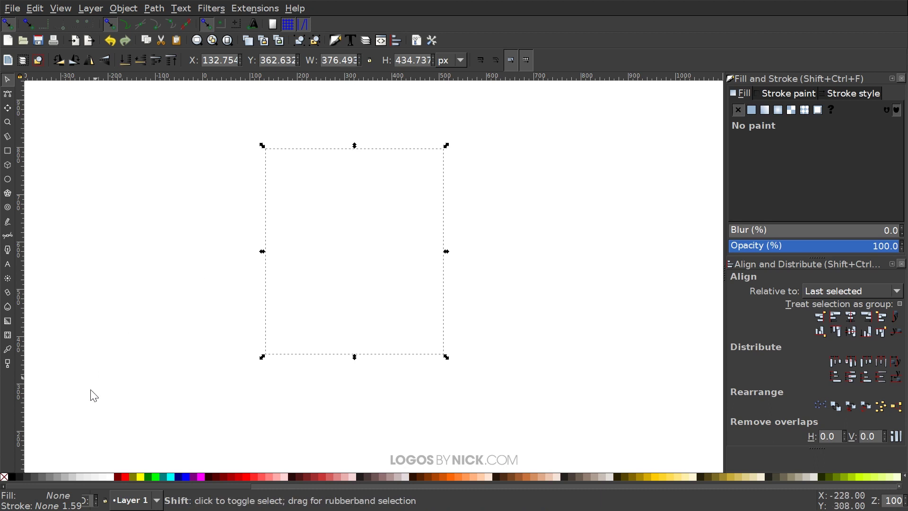
{"action": "left_click", "coordinate": [12, 476], "text": "shift"}
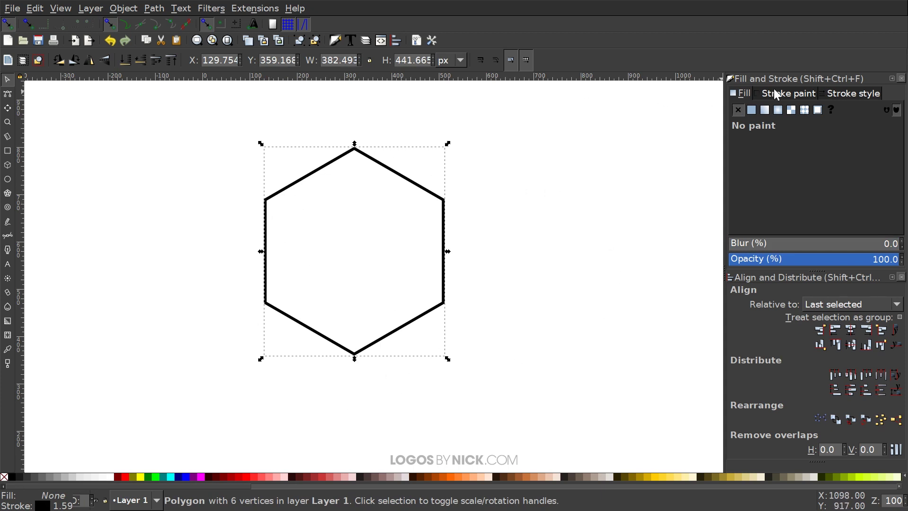
- Set the hexagon's stroke width to 10 px
{"action": "left_click", "coordinate": [855, 92]}
{"action": "left_click", "coordinate": [855, 111]}
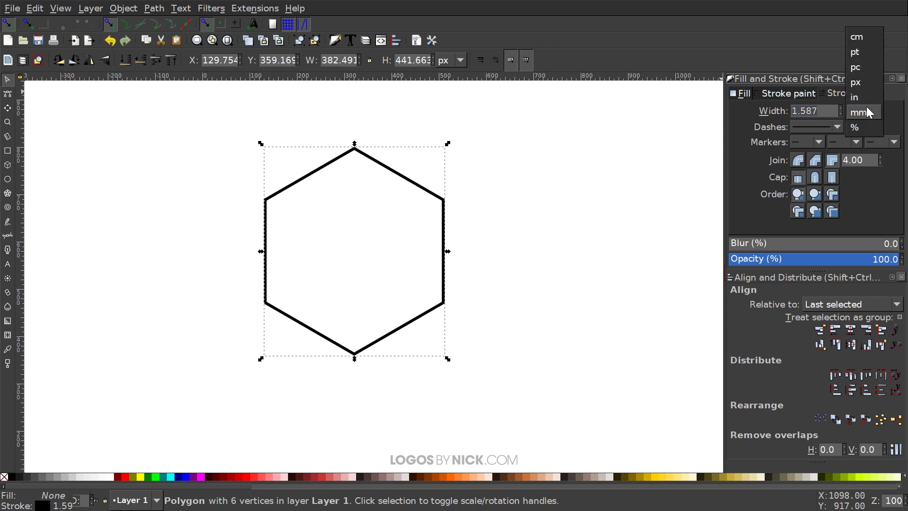
{"action": "left_click", "coordinate": [860, 83]}
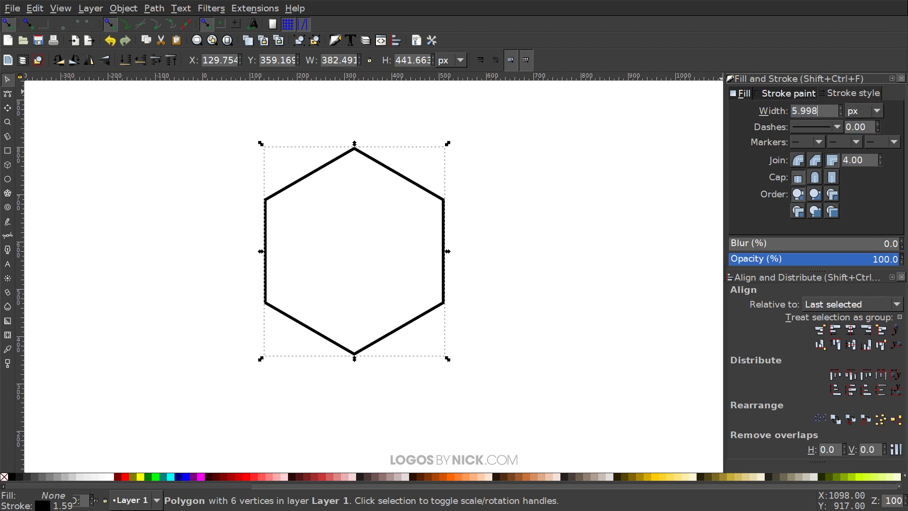
{"action": "type", "text": "10"}
{"action": "key", "text": "Return"}
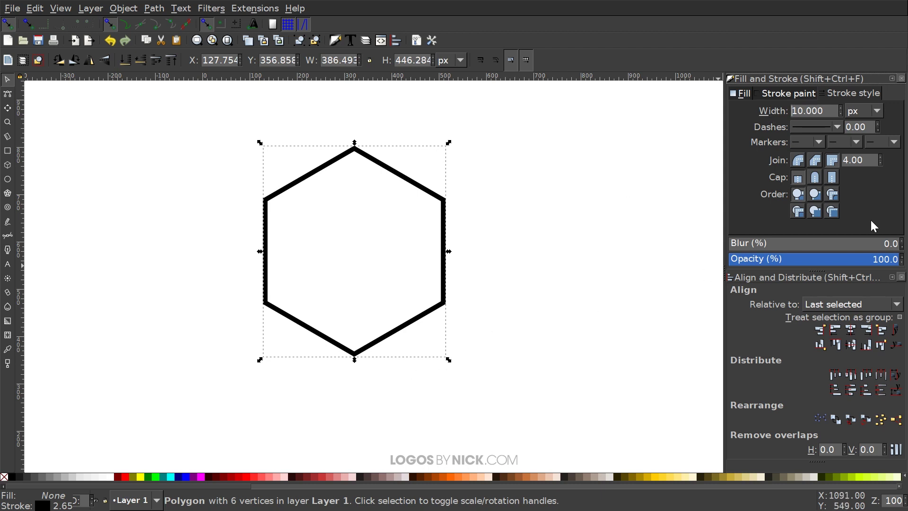
- Set the hexagon's stroke to a miter join and square cap, and inspect its corners
{"action": "left_click", "coordinate": [834, 159]}
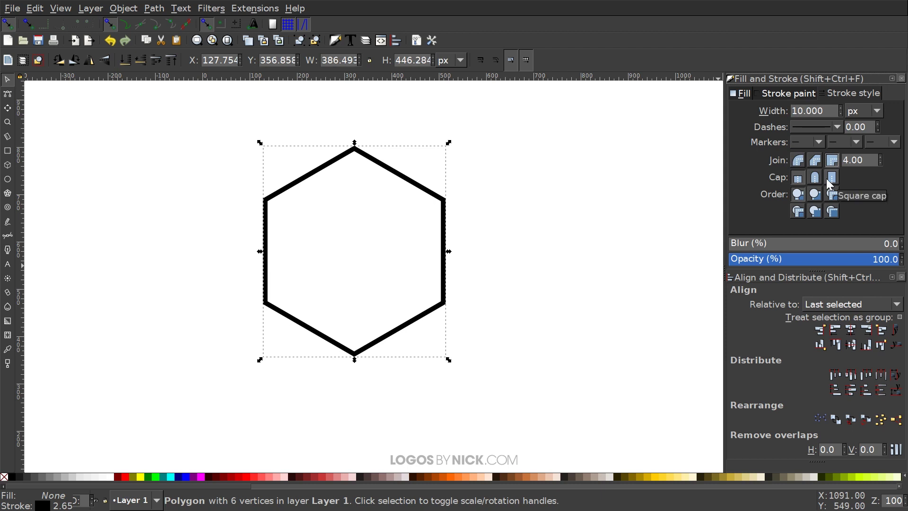
{"action": "left_click", "coordinate": [829, 177]}
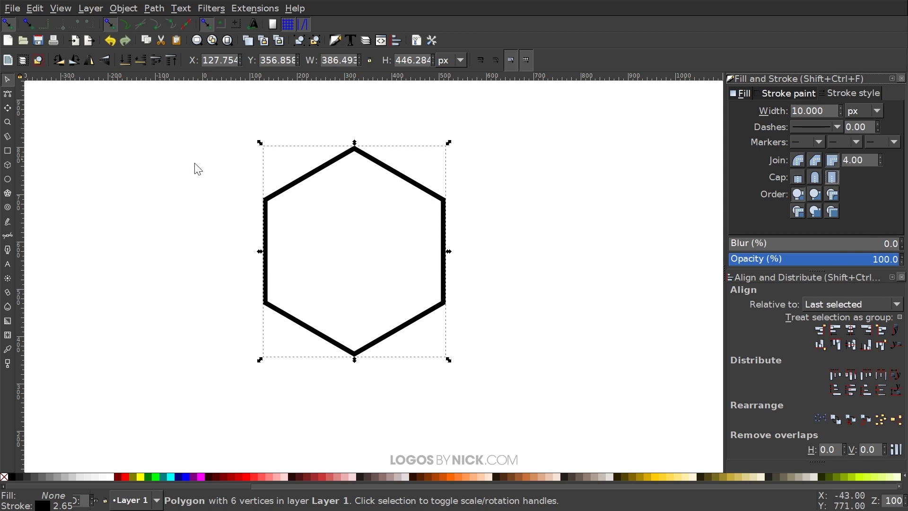
{"action": "scroll", "coordinate": [245, 182], "scroll_direction": "up", "scroll_amount": 3}
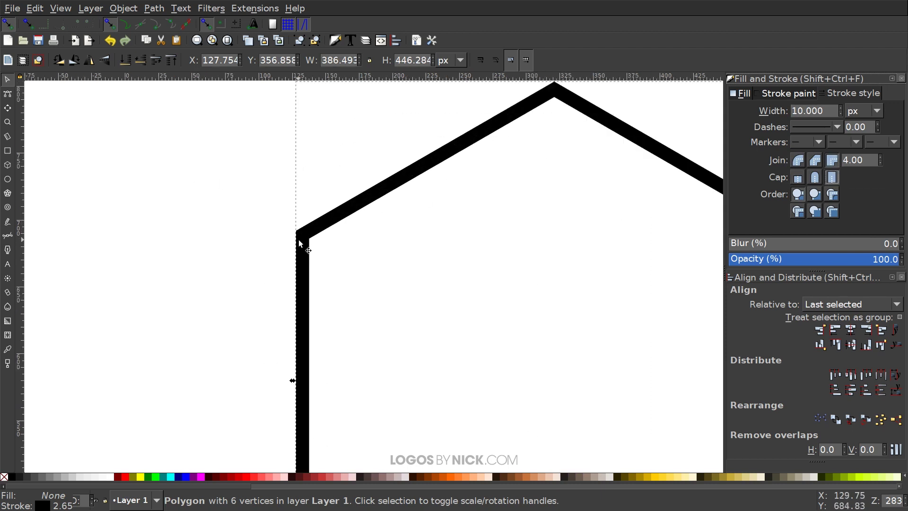
{"action": "scroll", "coordinate": [369, 310], "scroll_direction": "down", "scroll_amount": 3}
{"action": "left_click_drag", "start_coordinate": [448, 315], "coordinate": [399, 260]}
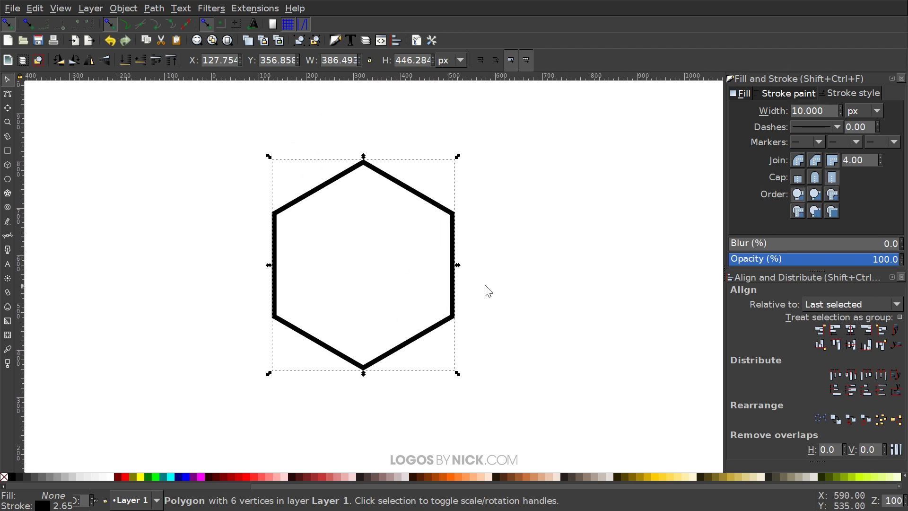
{"action": "left_click_drag", "start_coordinate": [478, 279], "coordinate": [482, 272]}
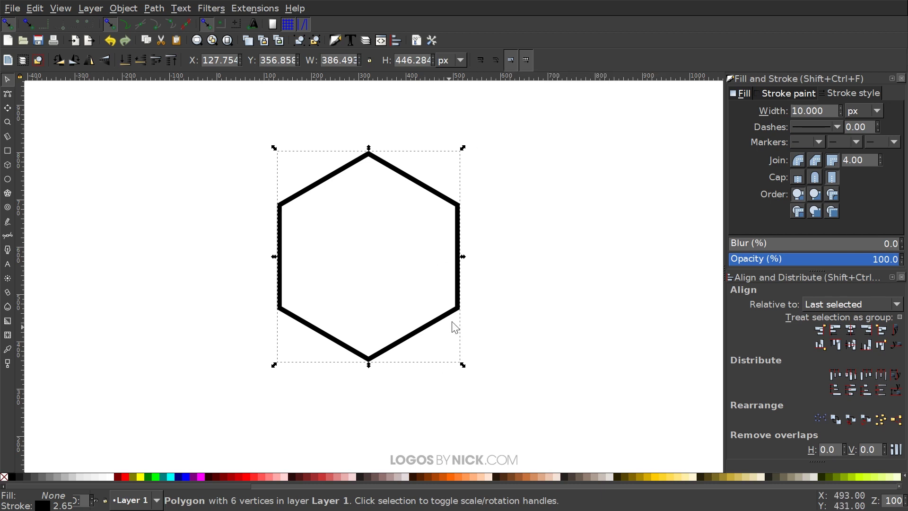
- Try scaling the hexagon about its center up to about 930 px wide and down to about 50 px, undoing each
{"action": "left_click_drag", "start_coordinate": [463, 258], "coordinate": [596, 277]}
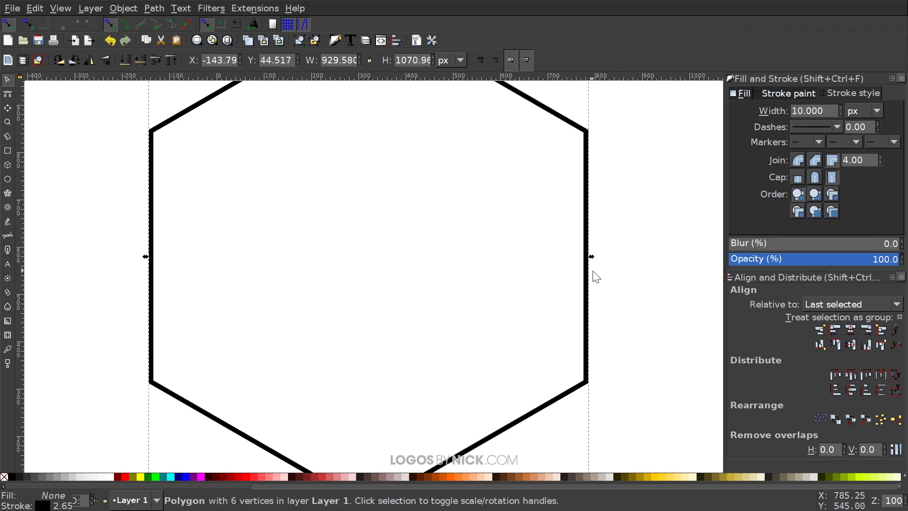
{"action": "key", "text": "ctrl+z"}
{"action": "left_click_drag", "start_coordinate": [462, 265], "coordinate": [384, 266]}
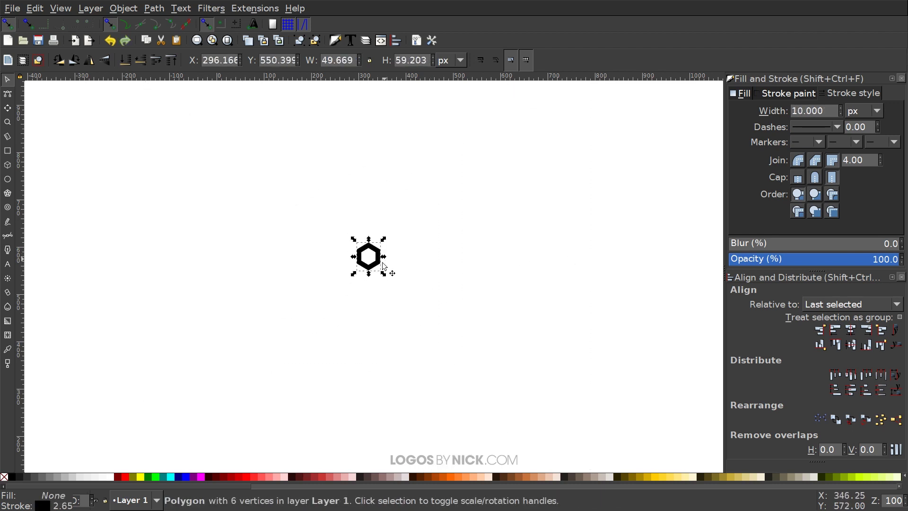
{"action": "key", "text": "ctrl+z"}
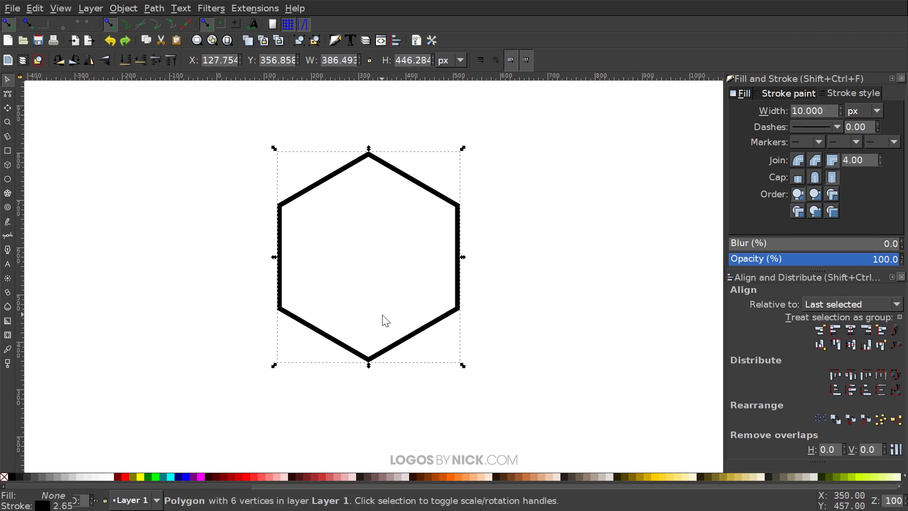
- Convert the hexagon from a polygon object to a path
{"action": "left_click_drag", "start_coordinate": [419, 318], "coordinate": [415, 326]}
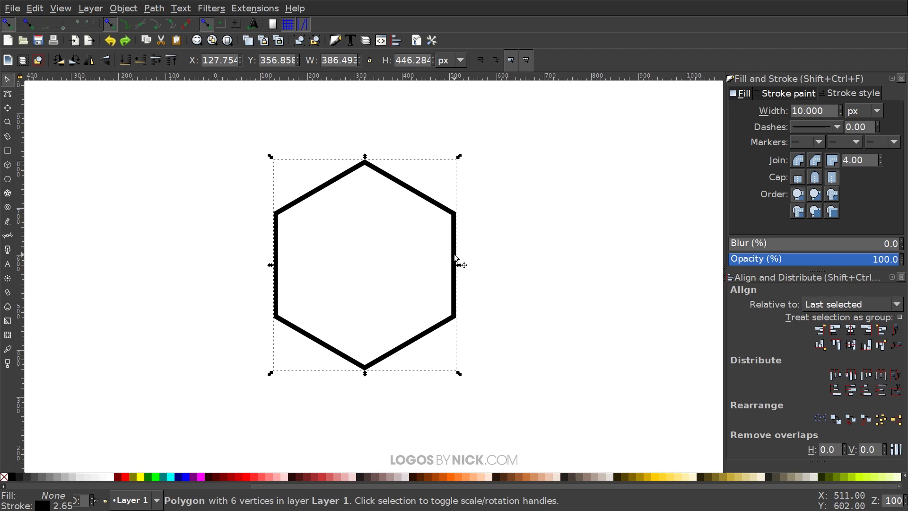
{"action": "left_click", "coordinate": [151, 8]}
{"action": "left_click", "coordinate": [166, 21]}
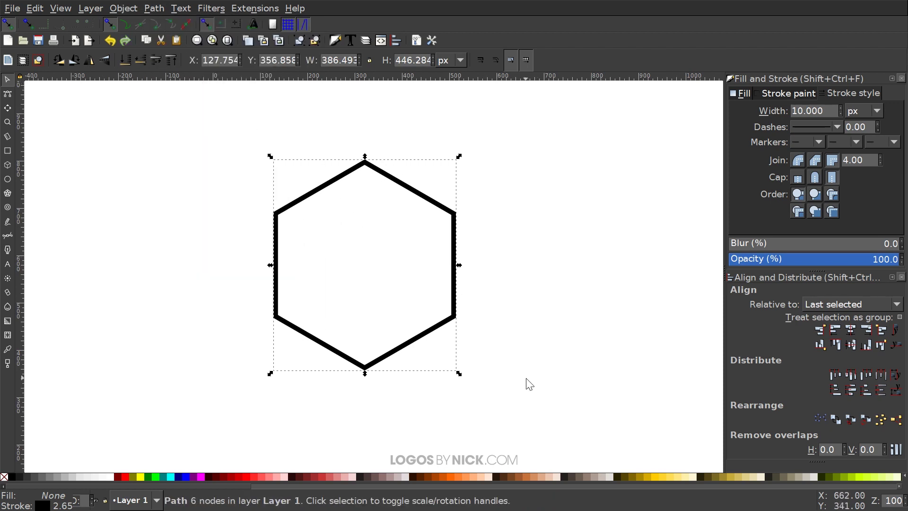
- Duplicate the hexagon path in place and open the copy's context menu
{"action": "key", "text": "ctrl"}
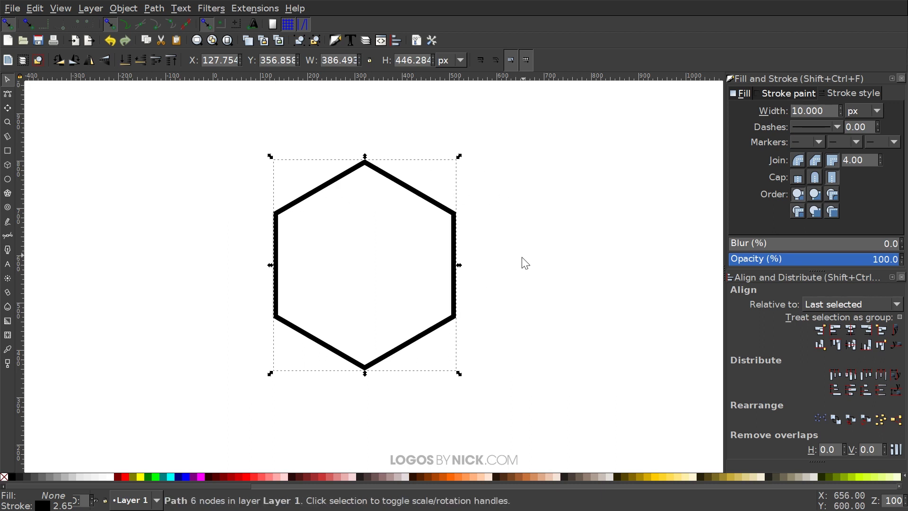
{"action": "right_click", "coordinate": [451, 250]}
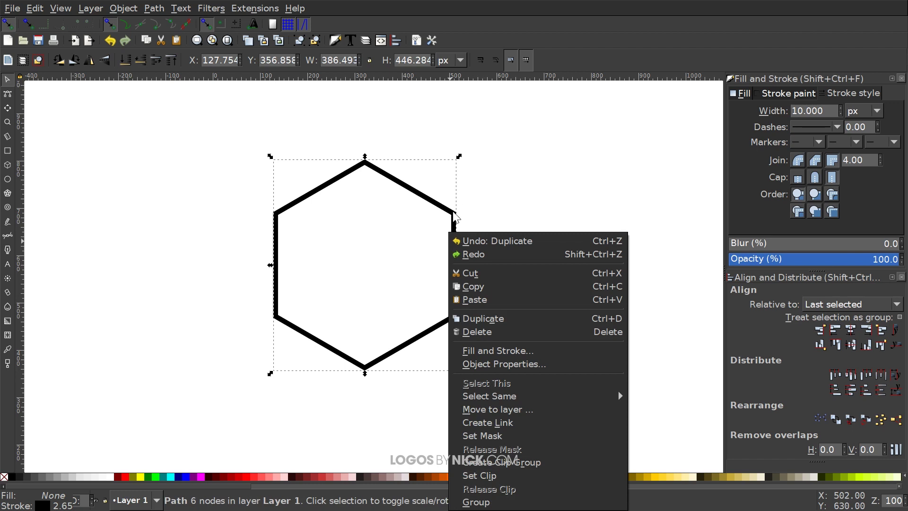
- Scale the duplicate hexagon about its center to about 355 px wide inside the original, with a 7 px stroke width
{"action": "left_click", "coordinate": [453, 219]}
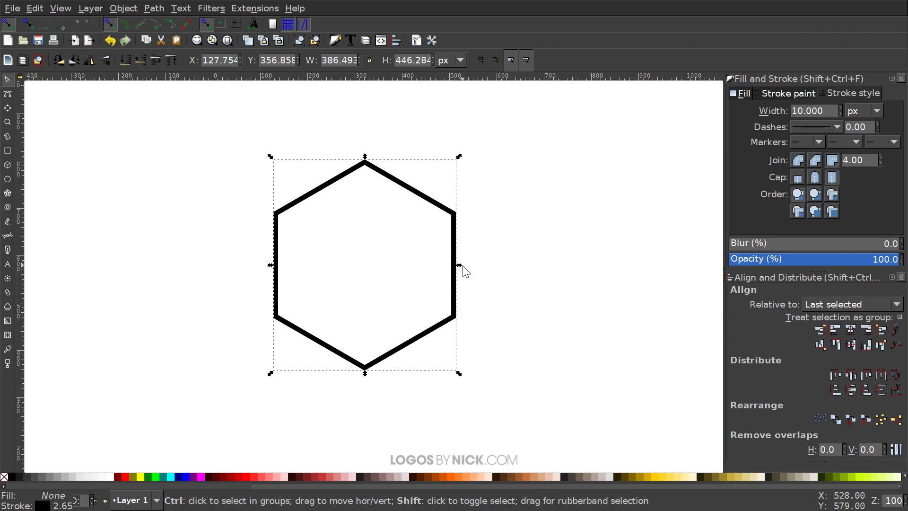
{"action": "left_click_drag", "start_coordinate": [459, 266], "coordinate": [450, 265]}
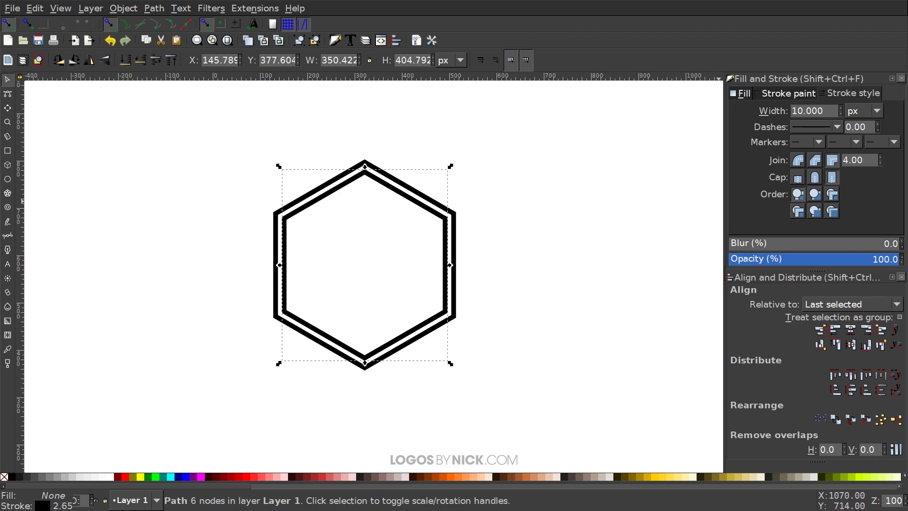
{"action": "left_click_drag", "start_coordinate": [828, 111], "coordinate": [777, 109]}
{"action": "type", "text": "7"}
{"action": "key", "text": "Return"}
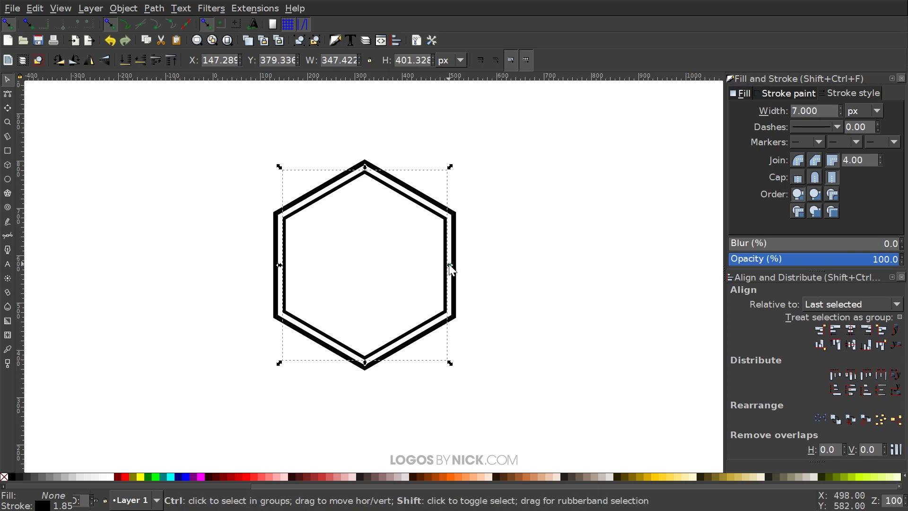
{"action": "left_click_drag", "start_coordinate": [449, 266], "coordinate": [456, 269]}
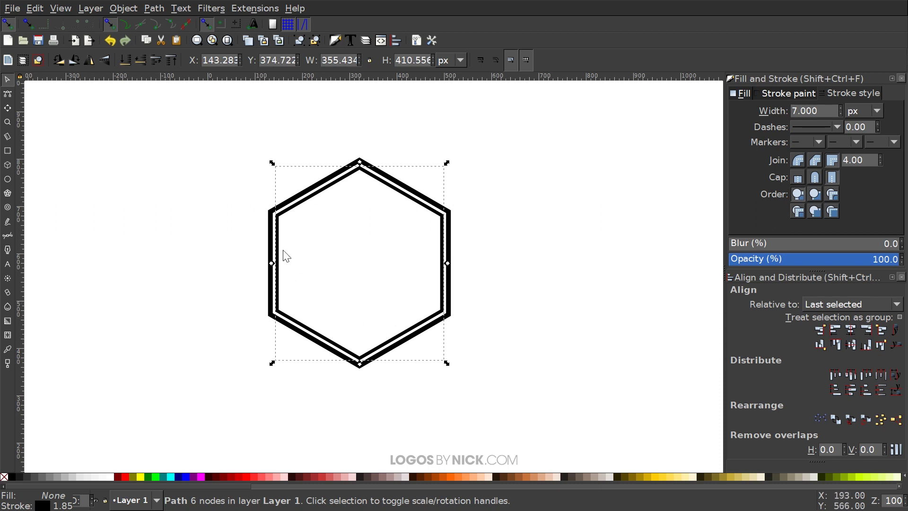
- Draw a circle about 30 px wide outside the hexagon's upper-left side, with red fill, no stroke and 46.9% opacity
{"action": "left_click", "coordinate": [6, 181]}
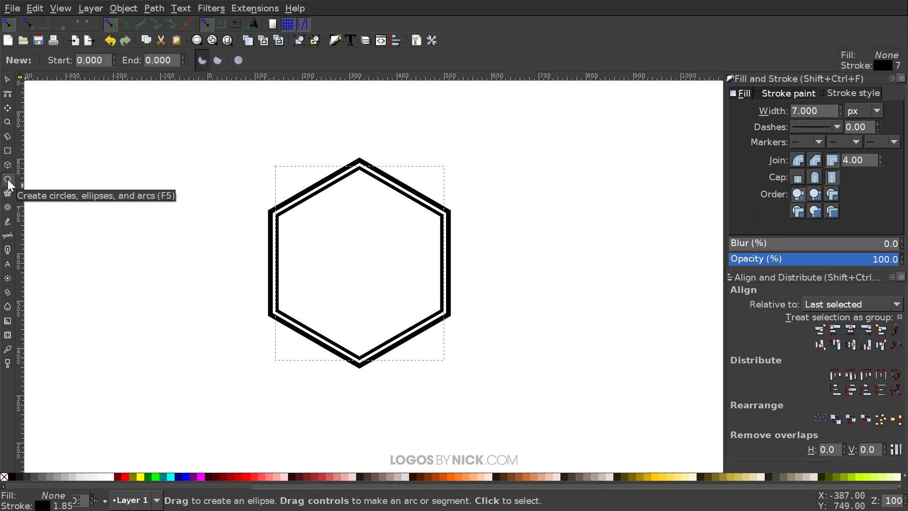
{"action": "left_click_drag", "start_coordinate": [193, 213], "coordinate": [215, 222]}
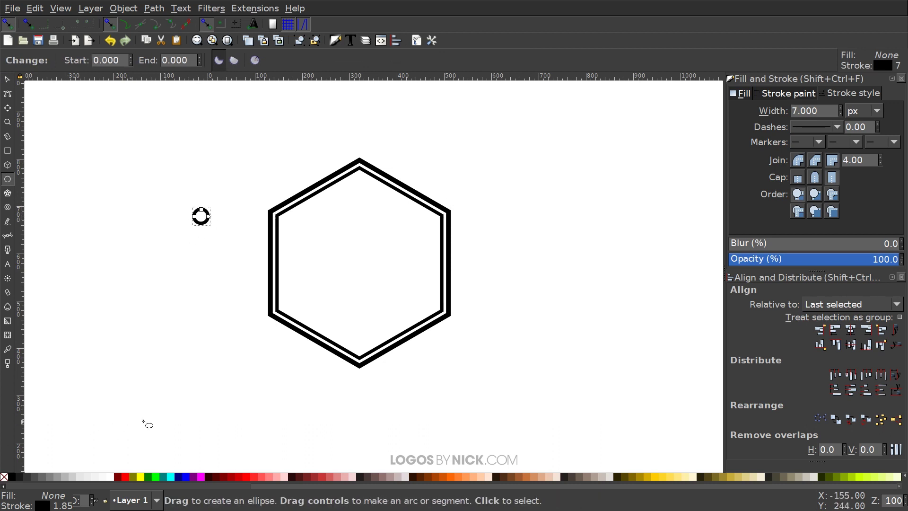
{"action": "left_click", "coordinate": [127, 476]}
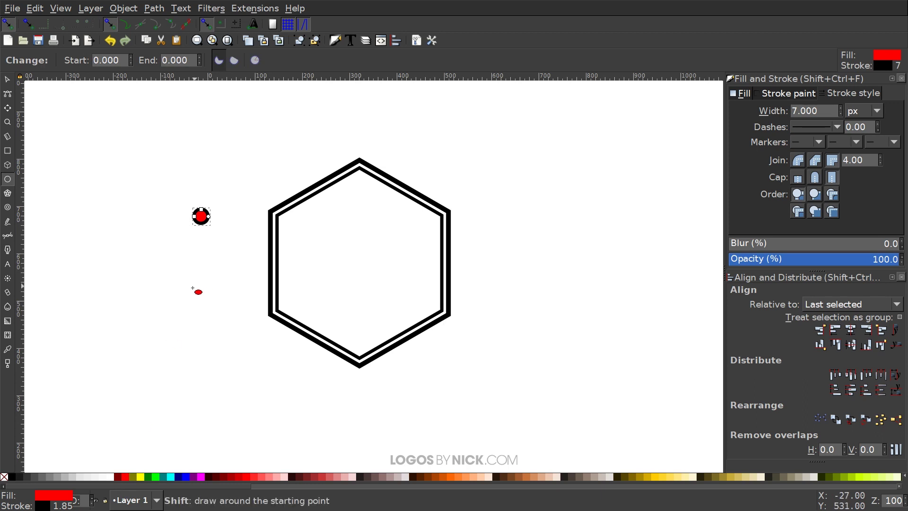
{"action": "left_click", "coordinate": [4, 476], "text": "shift"}
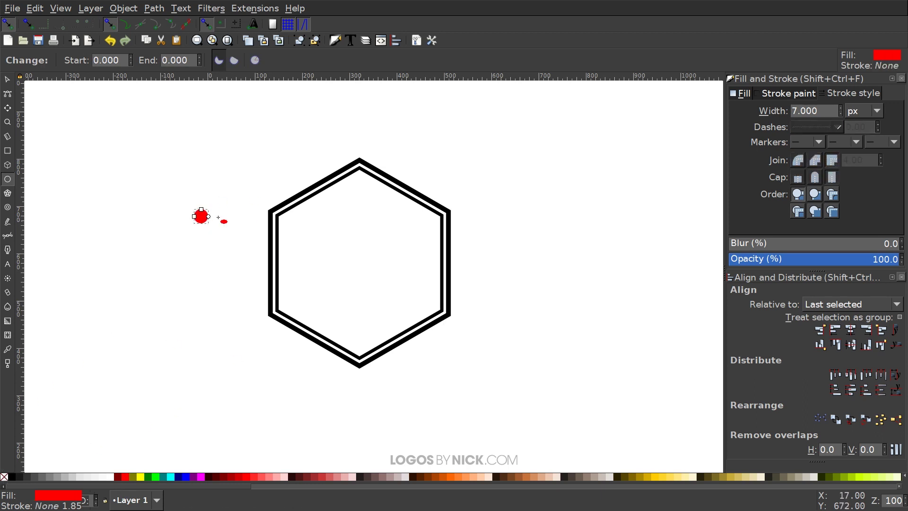
{"action": "left_click", "coordinate": [810, 260]}
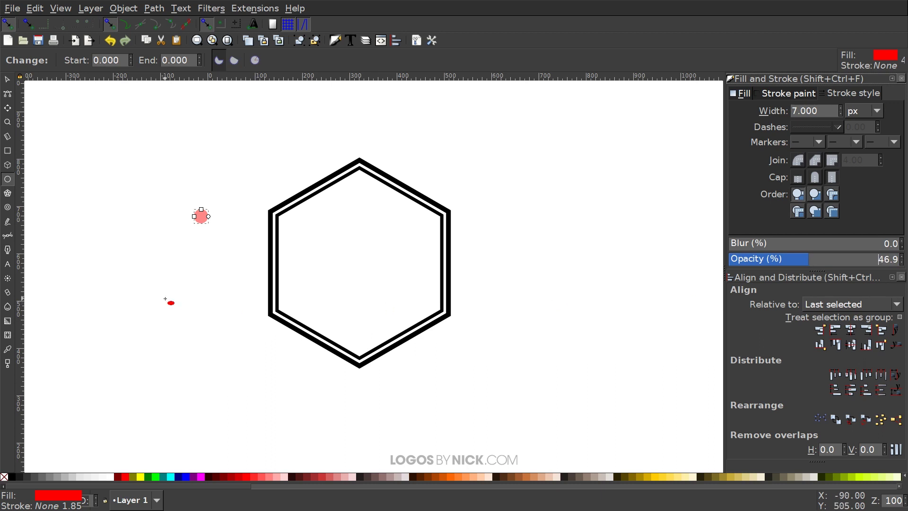
- Convert the small red circle to a path and select it for moving
{"action": "left_click", "coordinate": [153, 8]}
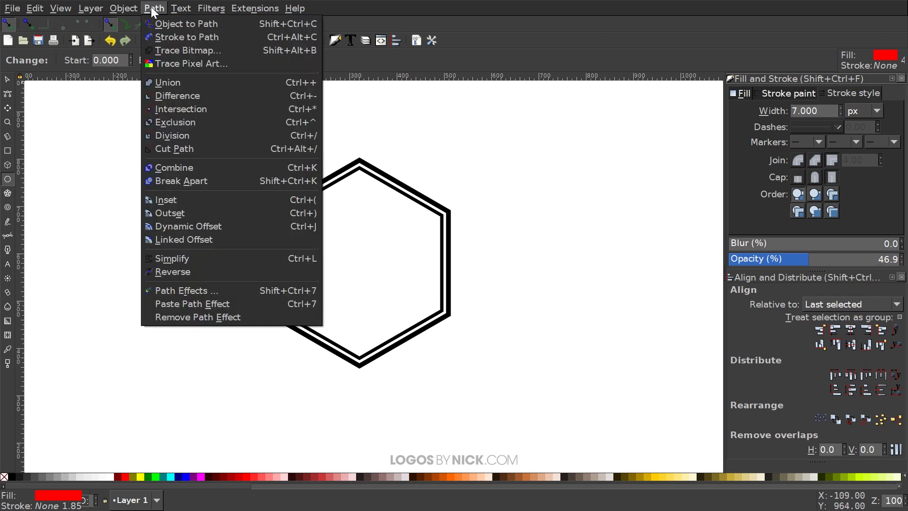
{"action": "left_click", "coordinate": [157, 23]}
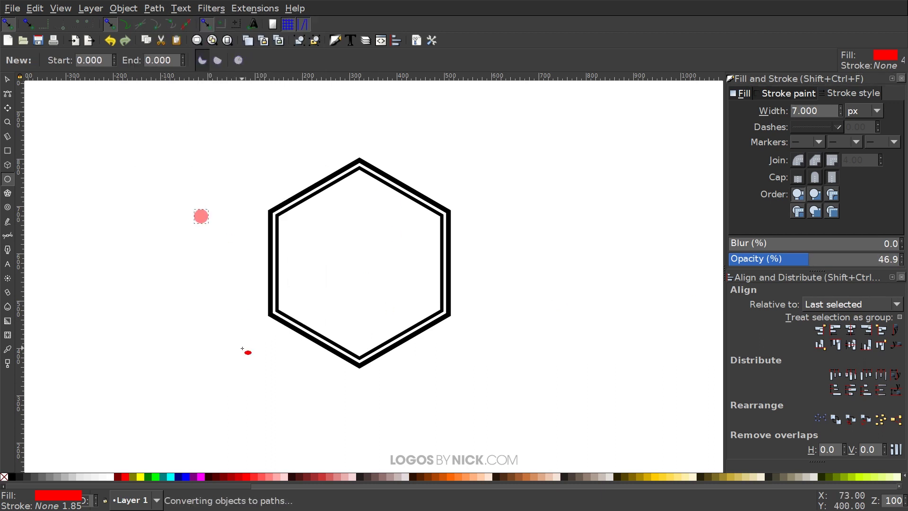
{"action": "left_click", "coordinate": [8, 81]}
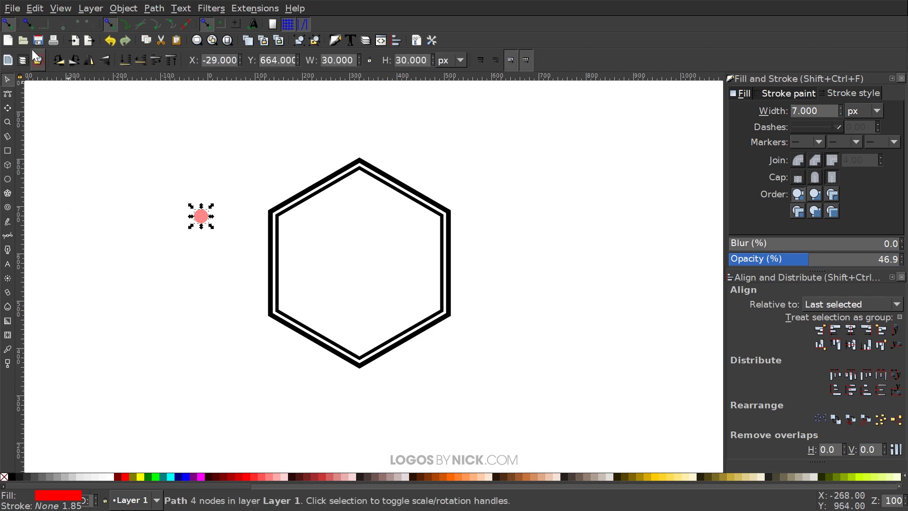
- Enable snapping for cusp nodes and rotation centers, and center the red circle on the inner hexagon's upper-left corner
{"action": "left_click", "coordinate": [155, 25]}
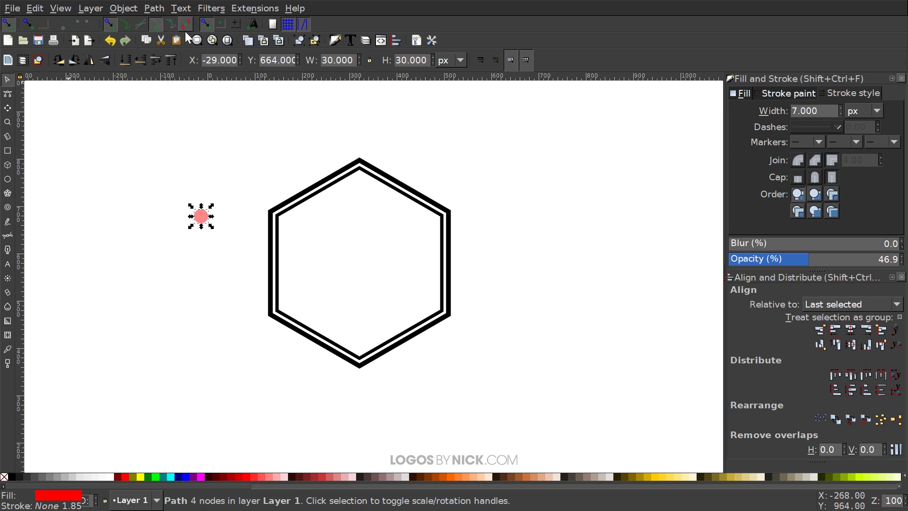
{"action": "left_click", "coordinate": [236, 24]}
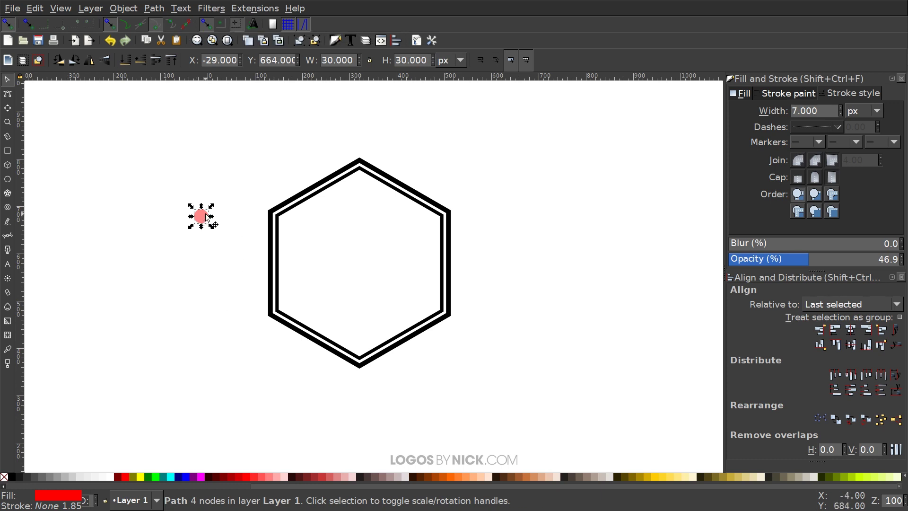
{"action": "left_click_drag", "start_coordinate": [202, 218], "coordinate": [283, 220]}
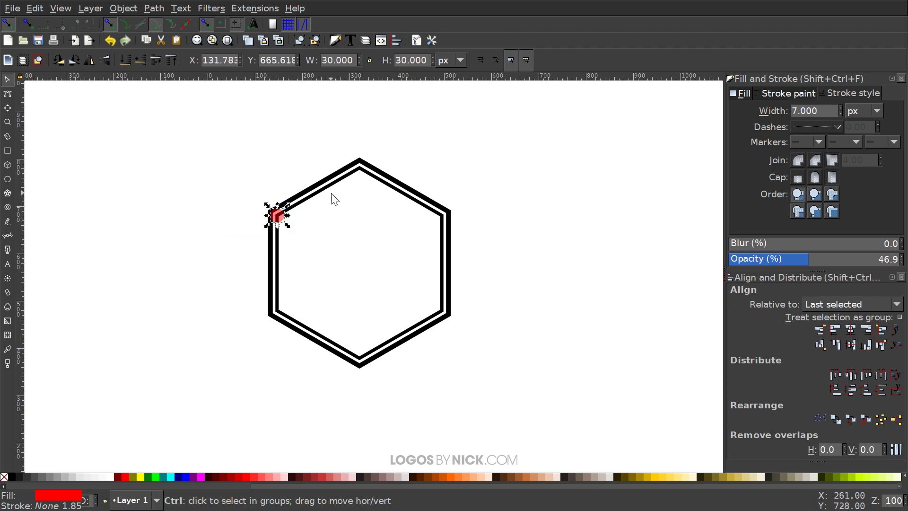
- Duplicate the red circle twice, snapping one copy to the inner hexagon's top corner and the other to its upper-right corner
{"action": "scroll", "coordinate": [312, 277], "scroll_direction": "up", "scroll_amount": 1, "text": "ctrl"}
{"action": "scroll", "coordinate": [251, 247], "scroll_direction": "up", "scroll_amount": 2, "text": "ctrl"}
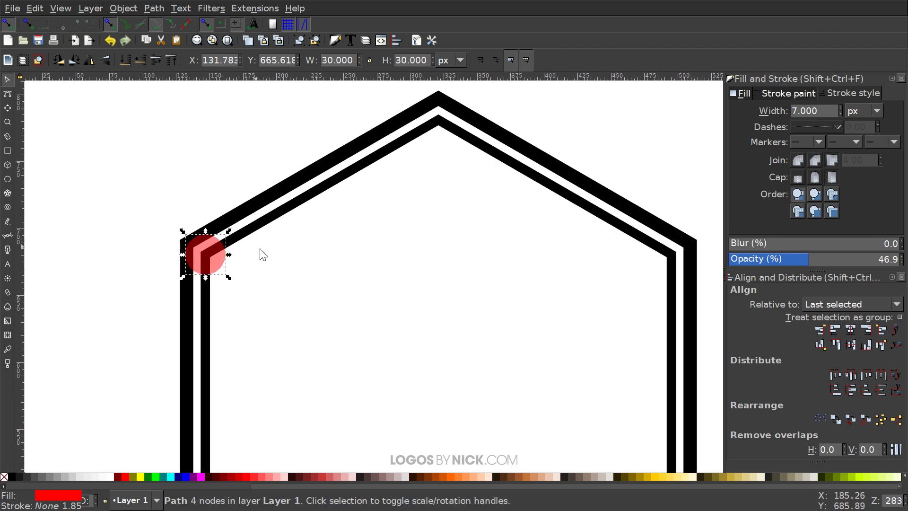
{"action": "left_click_drag", "start_coordinate": [290, 319], "coordinate": [261, 327]}
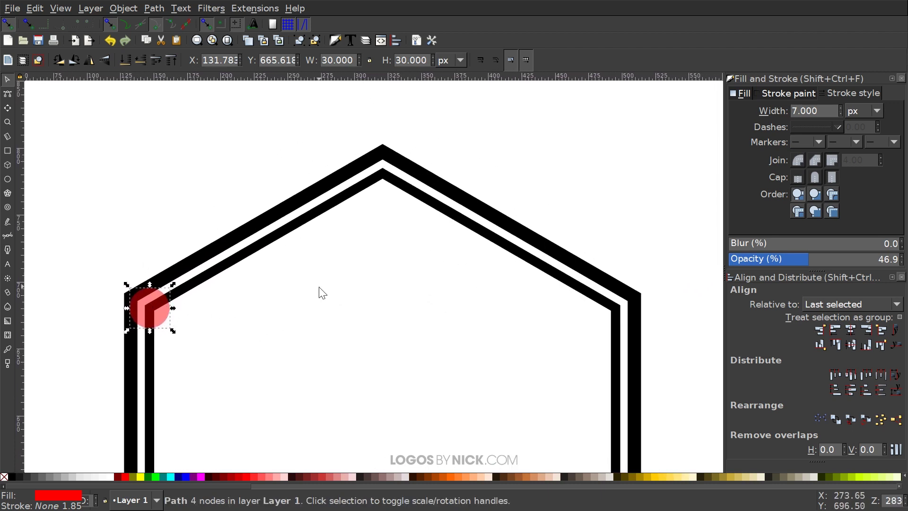
{"action": "key", "text": "ctrl"}
{"action": "key", "text": "ctrl+d"}
{"action": "left_click_drag", "start_coordinate": [150, 312], "coordinate": [383, 176]}
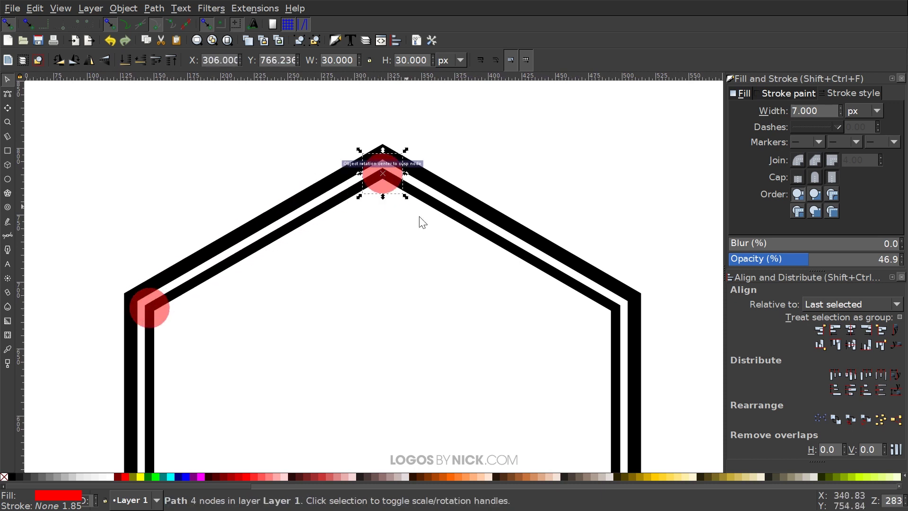
{"action": "left_click_drag", "start_coordinate": [486, 268], "coordinate": [408, 242]}
{"action": "key", "text": "ctrl+d"}
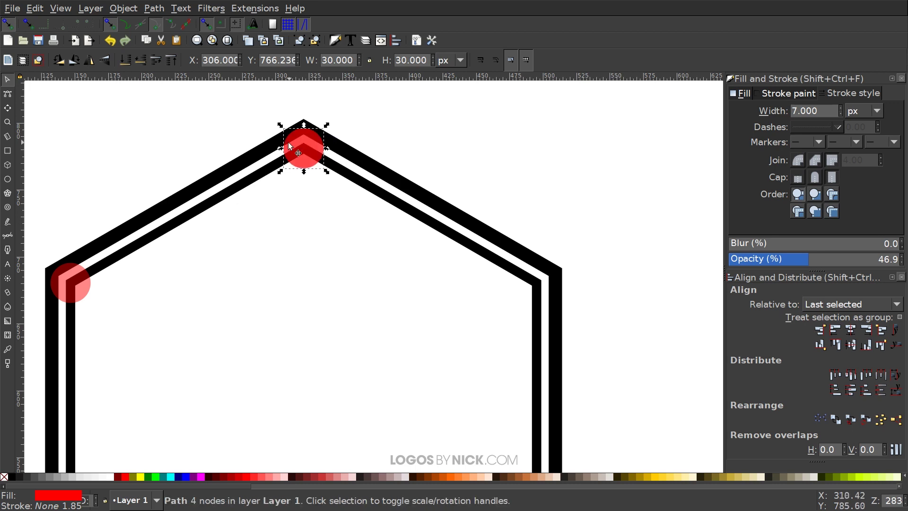
{"action": "left_click_drag", "start_coordinate": [301, 151], "coordinate": [531, 285]}
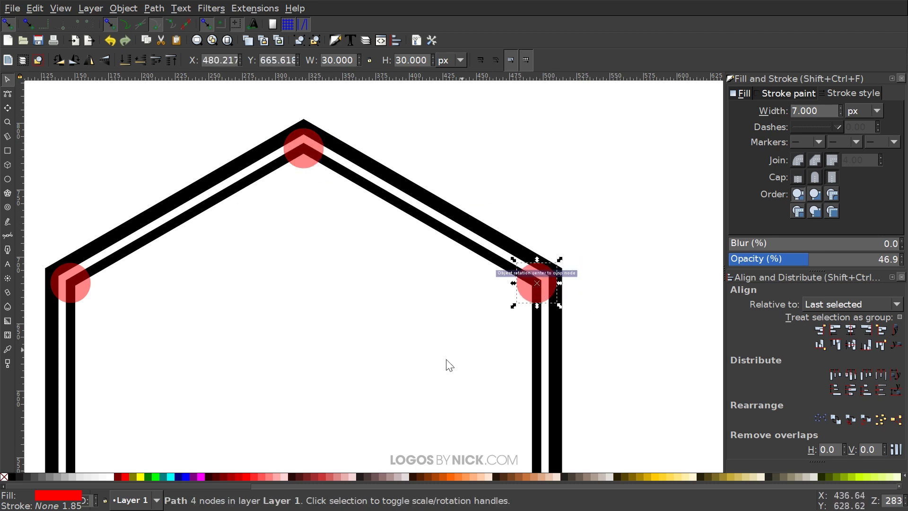
- Place a vertically flipped duplicate of the three red circles on the inner hexagon's three lower corners
{"action": "scroll", "coordinate": [446, 364], "scroll_direction": "down", "scroll_amount": 2}
{"action": "scroll", "coordinate": [446, 364], "scroll_direction": "left", "scroll_amount": 2}
{"action": "scroll", "coordinate": [405, 361], "scroll_direction": "down", "scroll_amount": 2, "text": "ctrl"}
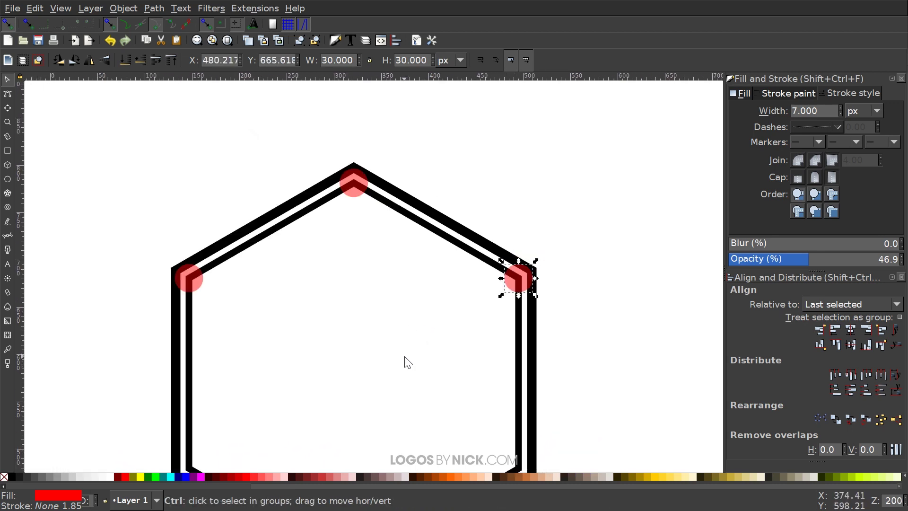
{"action": "scroll", "coordinate": [400, 294], "scroll_direction": "down", "scroll_amount": 2}
{"action": "left_click", "coordinate": [354, 139], "text": "shift"}
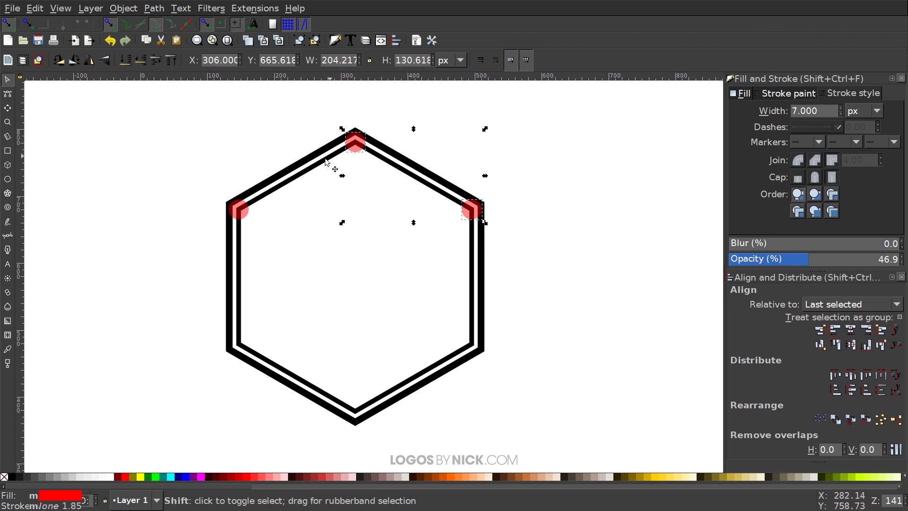
{"action": "left_click", "coordinate": [238, 209], "text": "shift"}
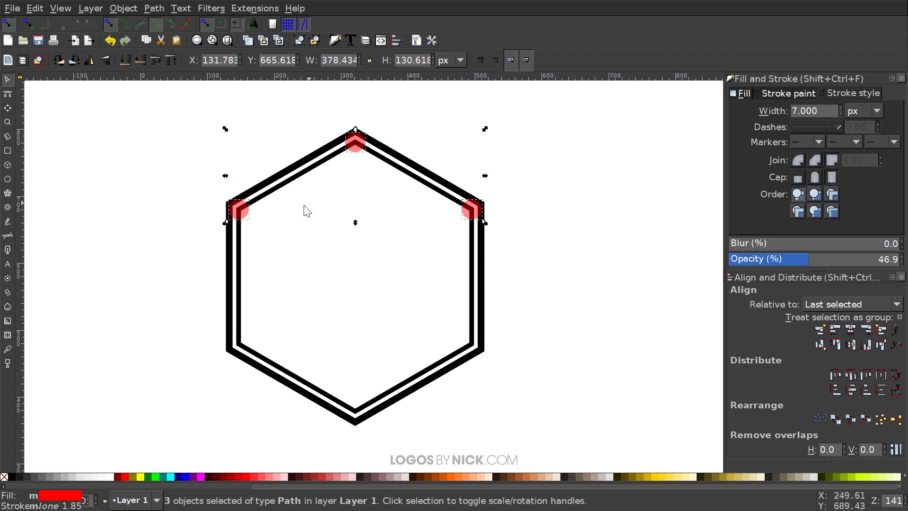
{"action": "key", "text": "ctrl"}
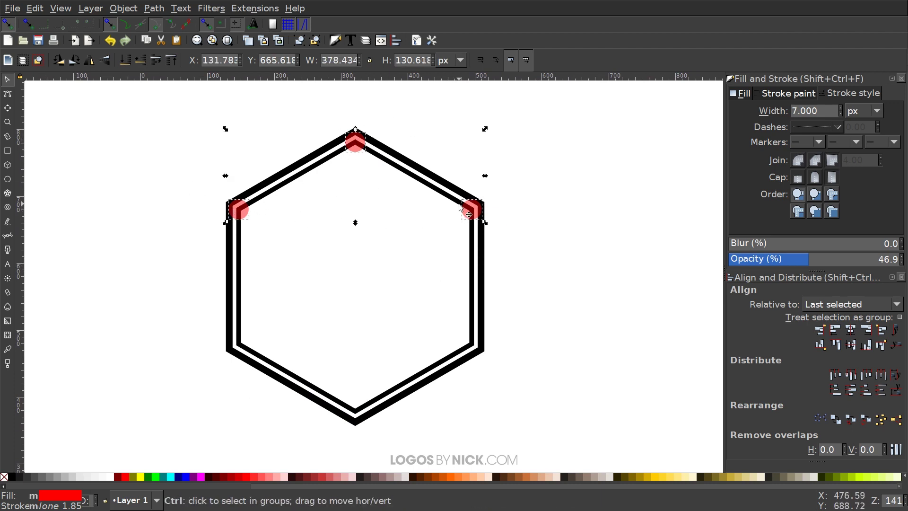
{"action": "key", "text": "ctrl+d"}
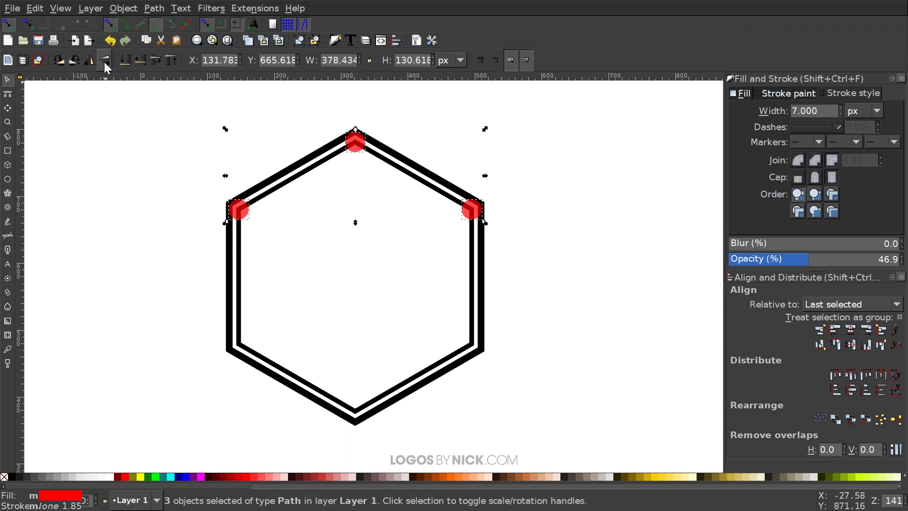
{"action": "left_click", "coordinate": [104, 62]}
{"action": "left_click_drag", "start_coordinate": [356, 212], "coordinate": [355, 440]}
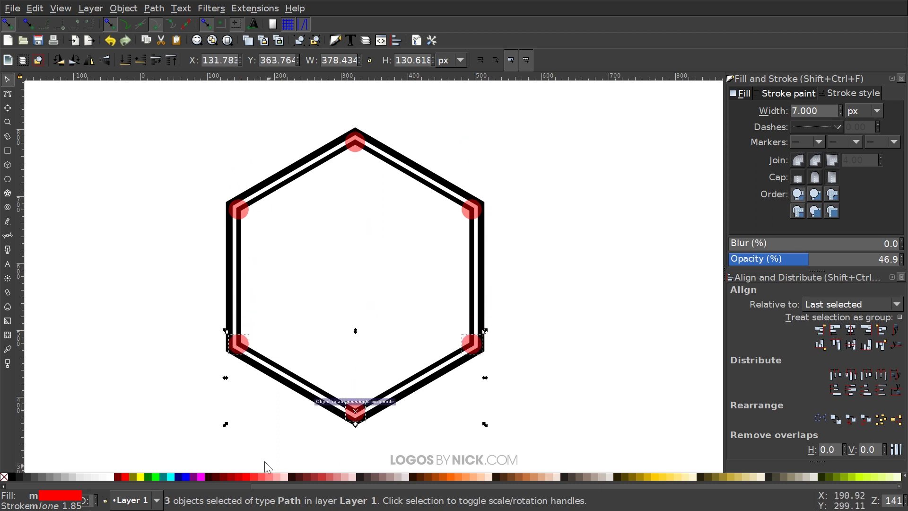
- Select all six red corner circles and merge them into one path with Union
{"action": "left_click", "coordinate": [241, 217], "text": "shift"}
{"action": "left_click", "coordinate": [361, 142], "text": "shift"}
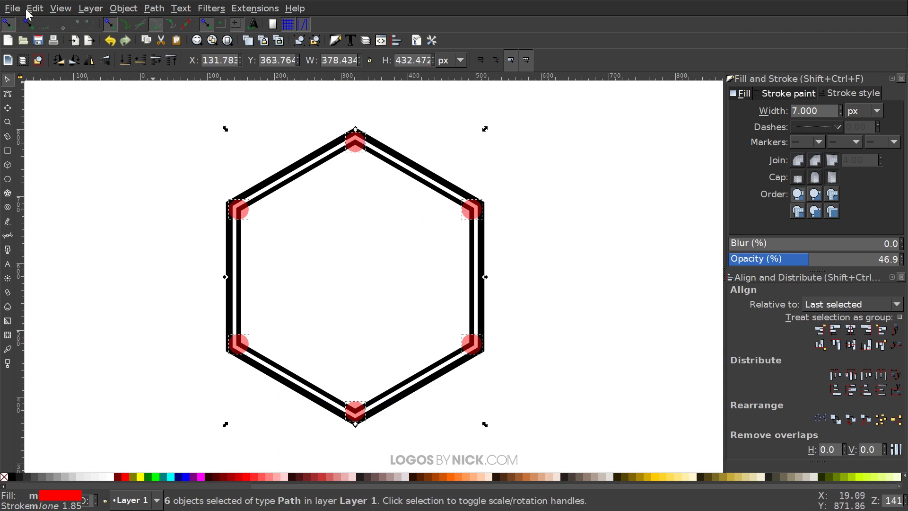
{"action": "left_click", "coordinate": [160, 8]}
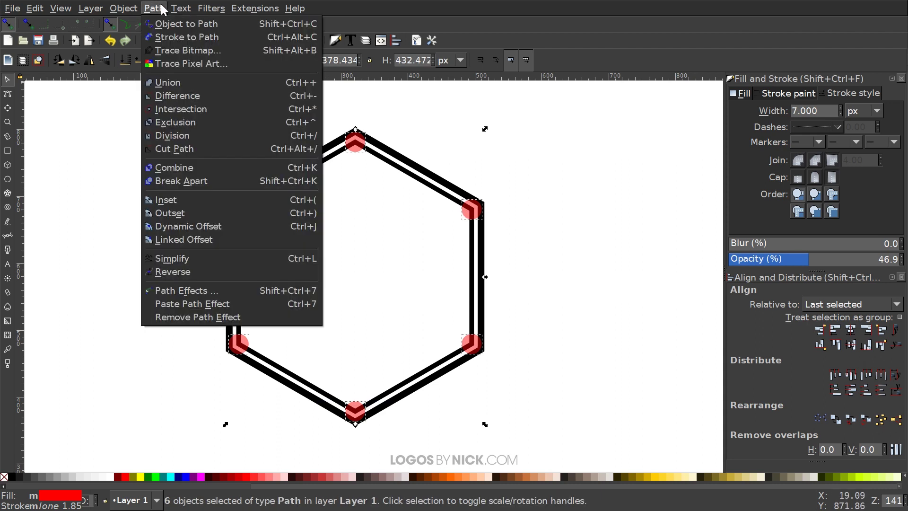
{"action": "left_click", "coordinate": [176, 82]}
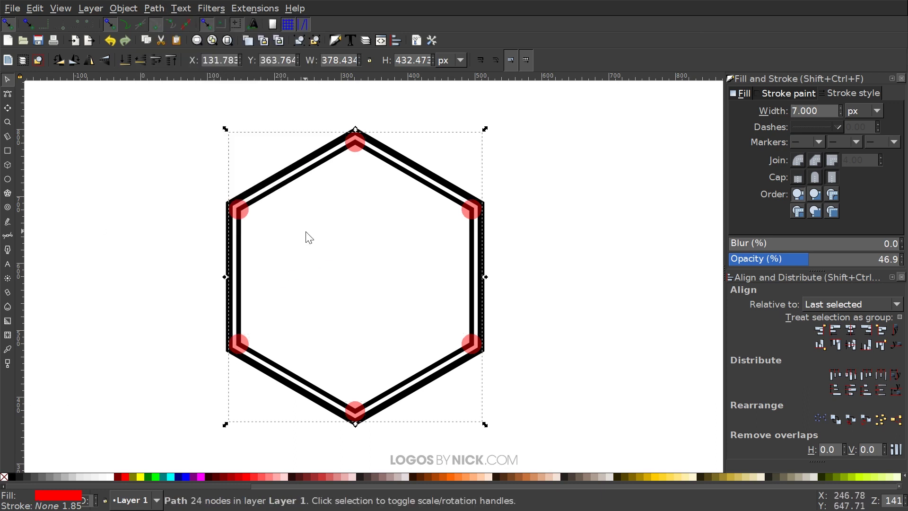
- Subtract the merged red circles from the inner hexagon with Difference to cut rounded notches into its six corners
{"action": "key", "text": "shift"}
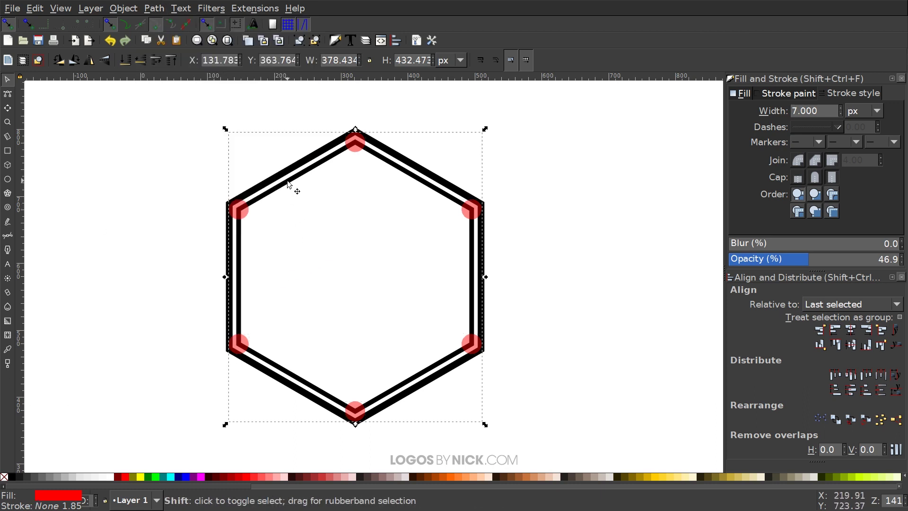
{"action": "left_click", "coordinate": [288, 184], "text": "shift"}
{"action": "left_click", "coordinate": [154, 7]}
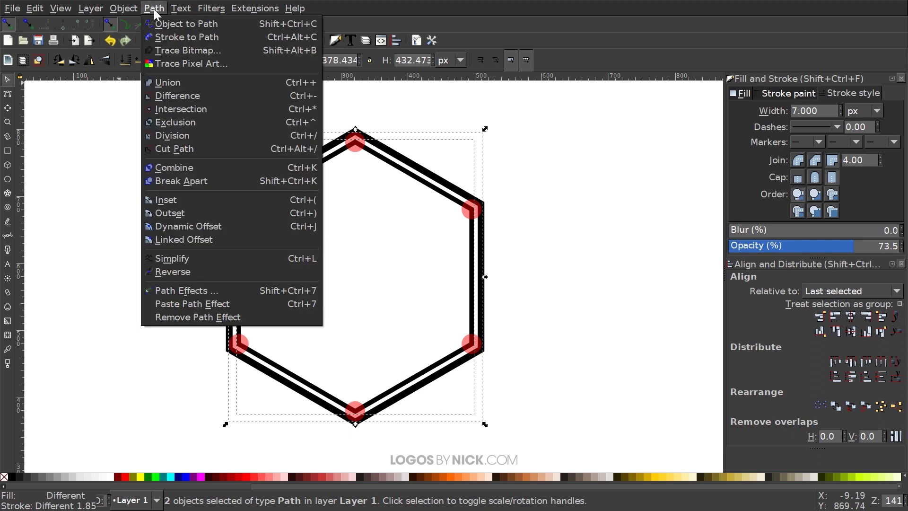
{"action": "left_click", "coordinate": [171, 95]}
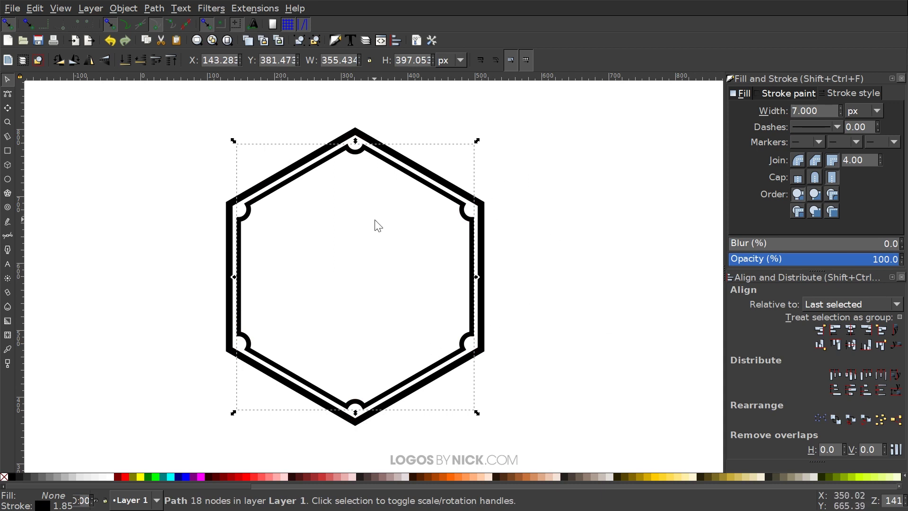
- Draw a tiny red circle with 46.9% opacity inside the notched hexagon, a little below its top corner
{"action": "left_click_drag", "start_coordinate": [375, 219], "coordinate": [380, 223]}
{"action": "left_click_drag", "start_coordinate": [515, 256], "coordinate": [522, 293]}
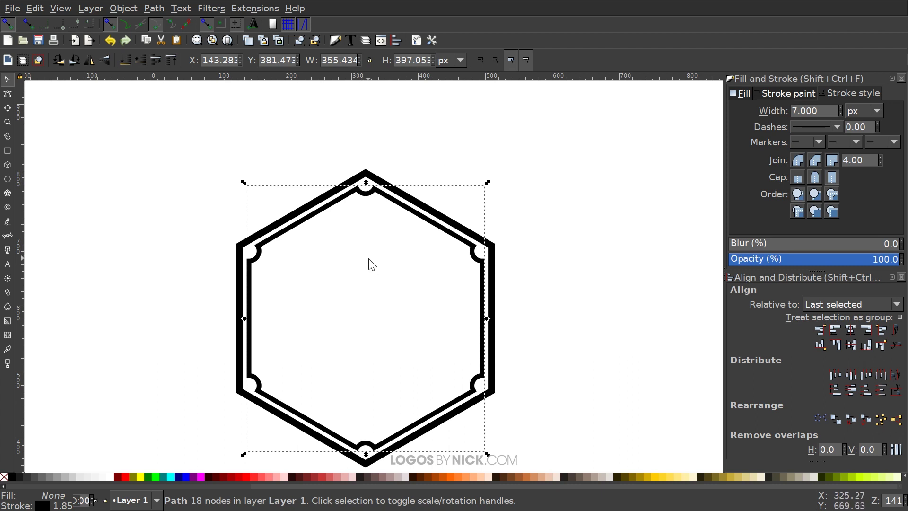
{"action": "left_click", "coordinate": [12, 179]}
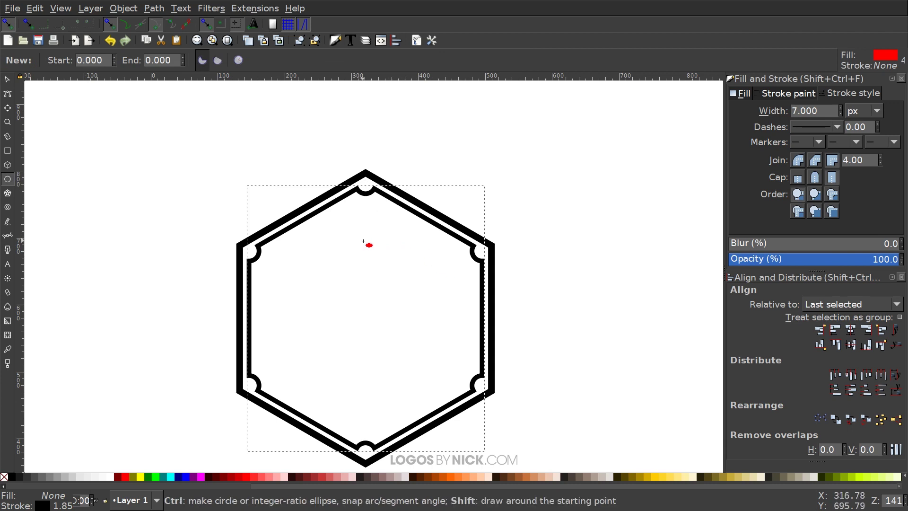
{"action": "left_click_drag", "start_coordinate": [362, 239], "coordinate": [373, 250]}
{"action": "left_click", "coordinate": [809, 259]}
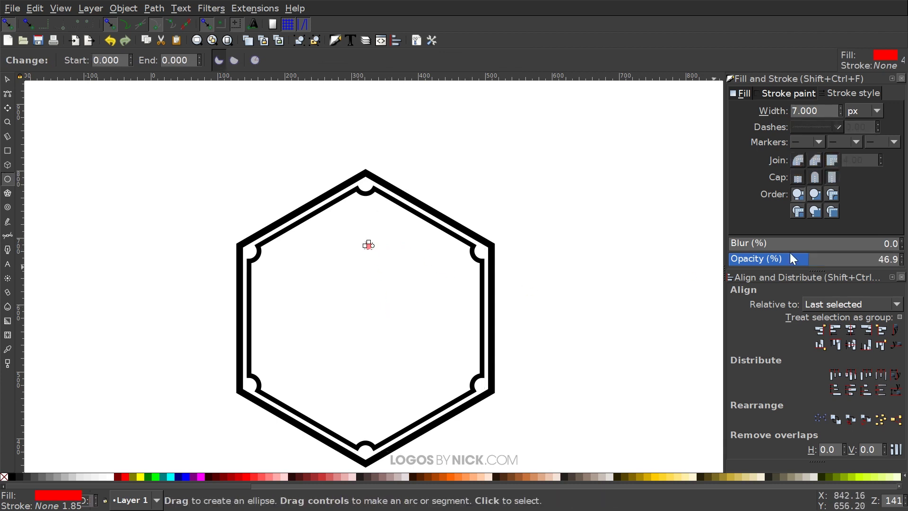
- Give the tiny red circle 100% opacity and a black fill, and convert it to a path
{"action": "left_click_drag", "start_coordinate": [810, 263], "coordinate": [901, 261]}
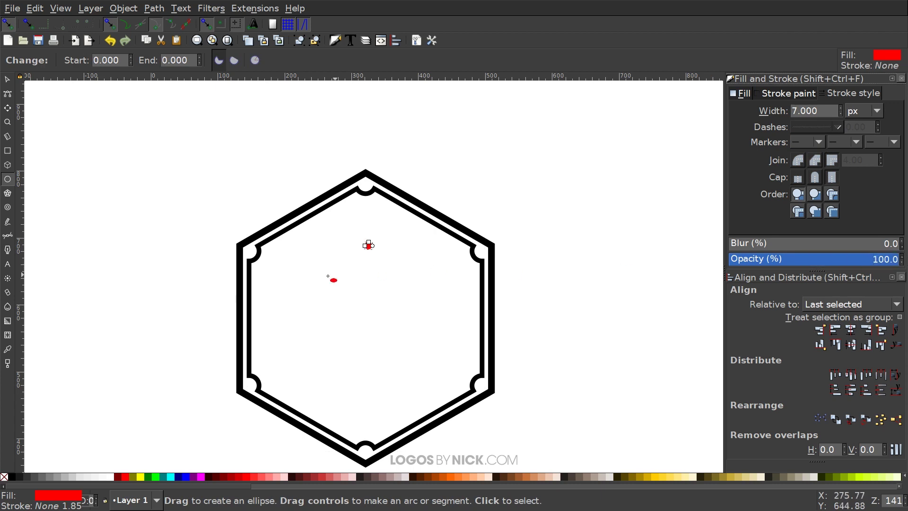
{"action": "left_click", "coordinate": [12, 477]}
{"action": "left_click", "coordinate": [154, 8]}
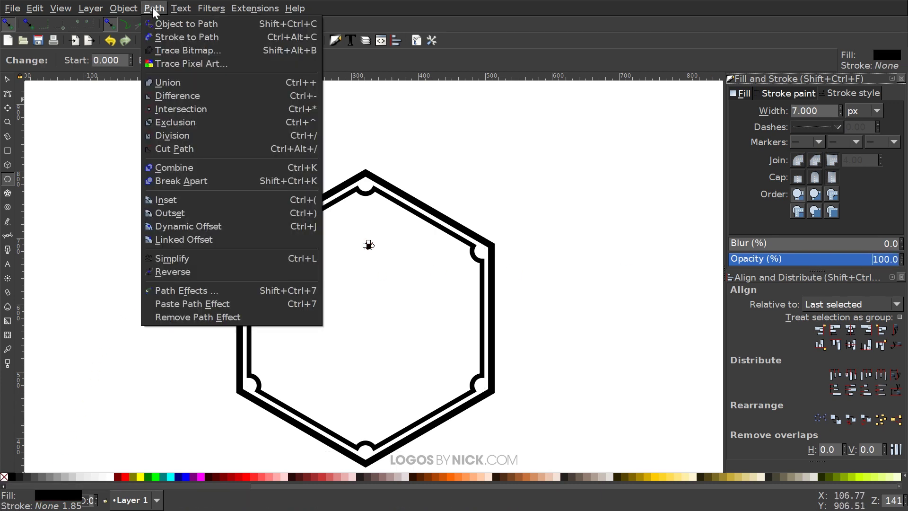
{"action": "left_click", "coordinate": [175, 25]}
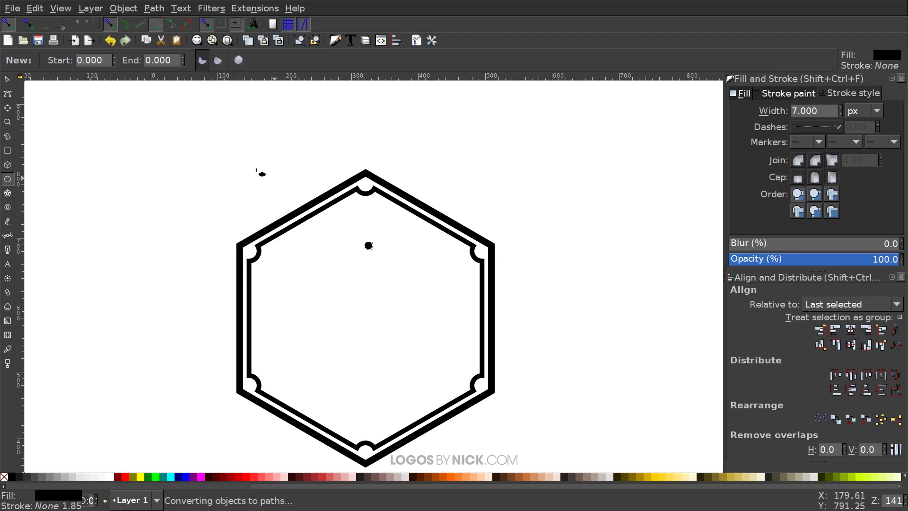
- Turn snapping off, move the black dot into the hexagon's top notch and shrink it to about 8 px wide
{"action": "left_click", "coordinate": [7, 25]}
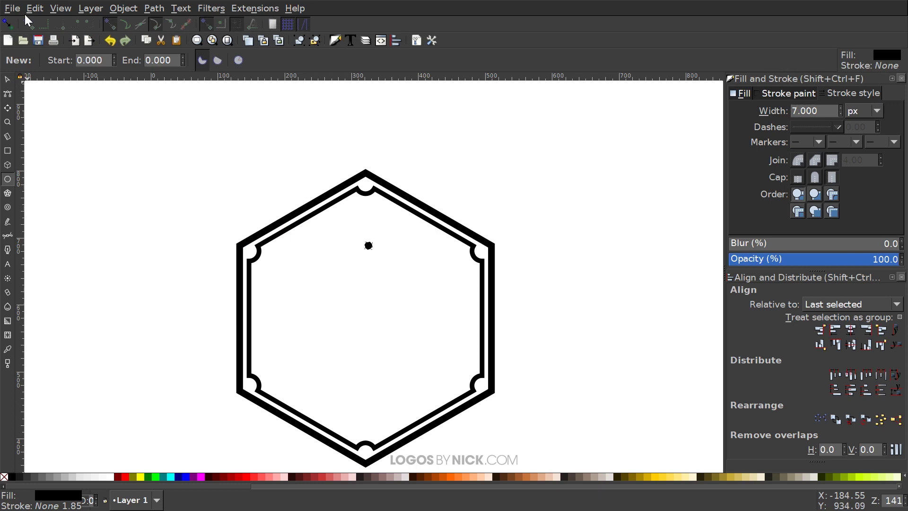
{"action": "left_click", "coordinate": [6, 81]}
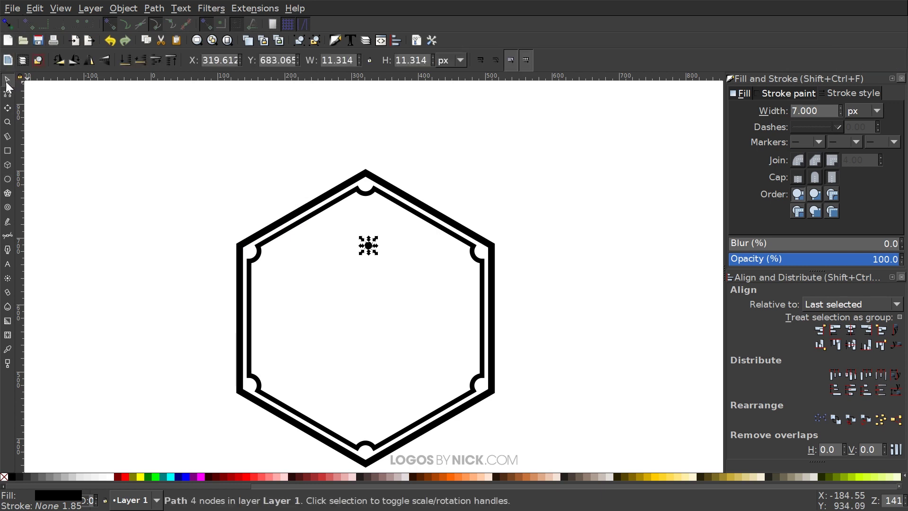
{"action": "left_click_drag", "start_coordinate": [370, 247], "coordinate": [366, 183]}
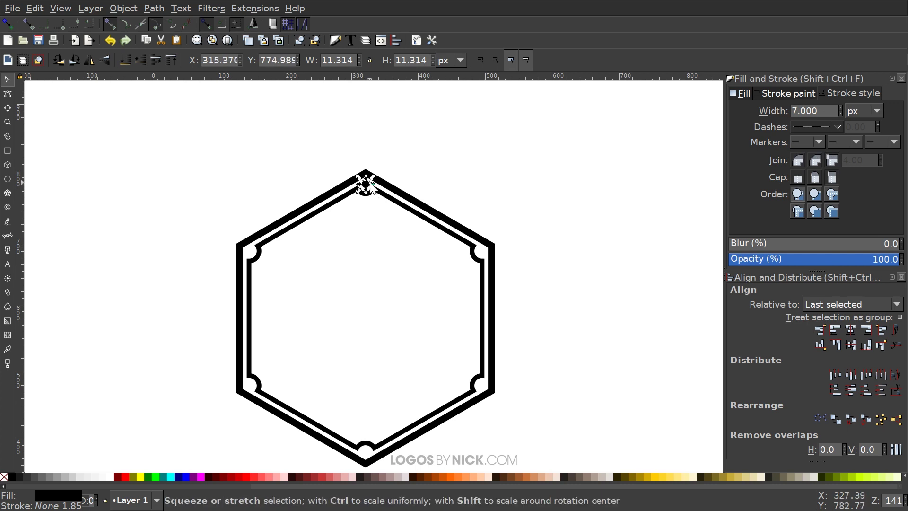
{"action": "scroll", "coordinate": [367, 184], "scroll_direction": "up", "scroll_amount": 5}
{"action": "left_click_drag", "start_coordinate": [368, 219], "coordinate": [349, 195]}
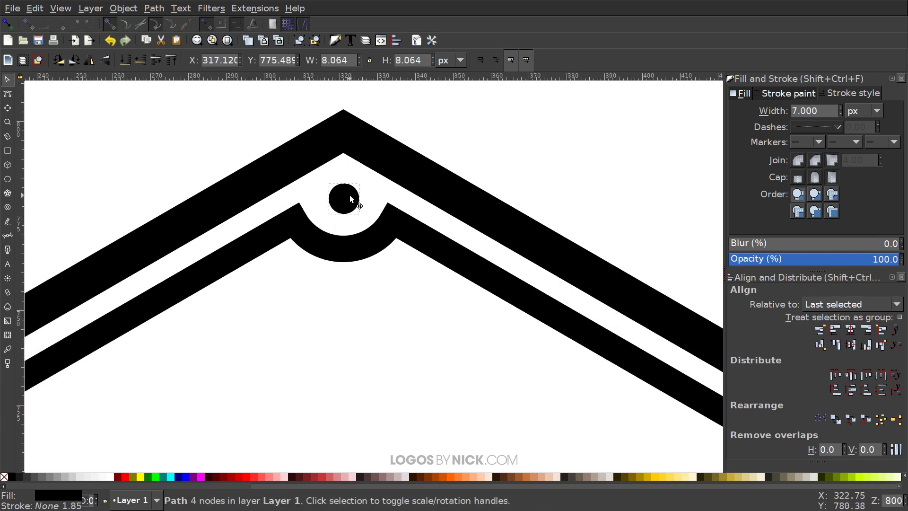
- Center the dot on the vertical axis relative to the notched inner hexagon
{"action": "scroll", "coordinate": [350, 195], "scroll_direction": "down", "scroll_amount": 3}
{"action": "scroll", "coordinate": [375, 186], "scroll_direction": "up", "scroll_amount": 2}
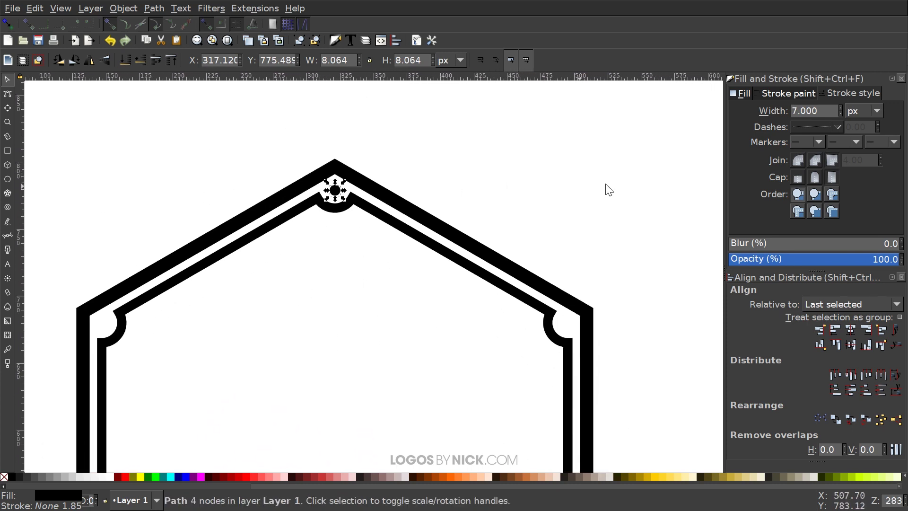
{"action": "left_click", "coordinate": [362, 201], "text": "shift"}
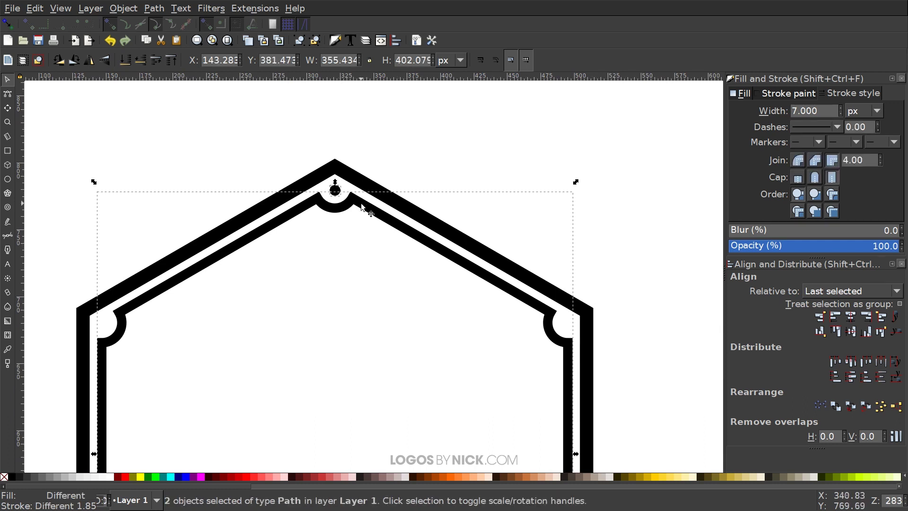
{"action": "left_click", "coordinate": [850, 315]}
- Place a duplicate of the top dot in the hexagon's bottom notch, keeping it vertically in line
{"action": "left_click_drag", "start_coordinate": [259, 276], "coordinate": [296, 181]}
{"action": "left_click", "coordinate": [399, 283]}
{"action": "left_click_drag", "start_coordinate": [444, 293], "coordinate": [381, 249]}
{"action": "scroll", "coordinate": [388, 329], "scroll_direction": "down", "scroll_amount": 2}
{"action": "left_click", "coordinate": [344, 149]}
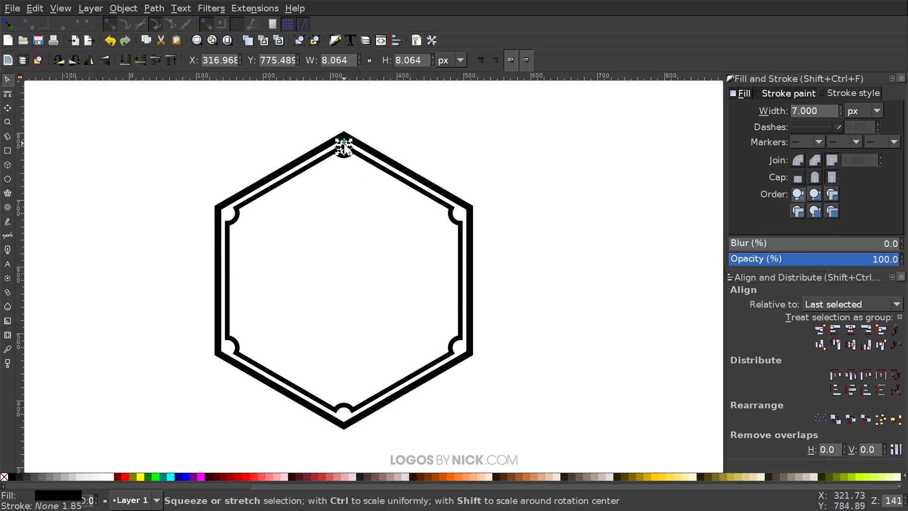
{"action": "left_click_drag", "start_coordinate": [345, 150], "coordinate": [361, 226]}
{"action": "left_click_drag", "start_coordinate": [349, 342], "coordinate": [347, 414]}
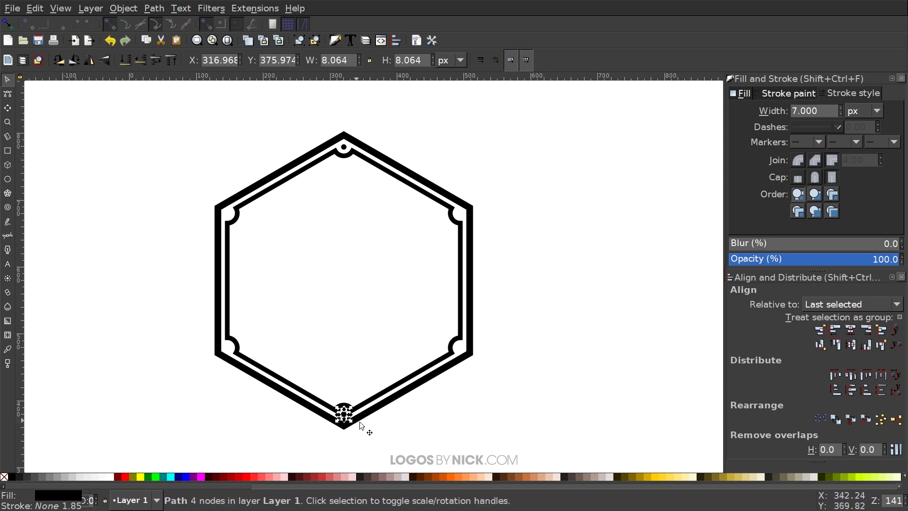
- Place duplicates of the dot in the hexagon's upper-left and lower-left notches, vertically in line with each other
{"action": "left_click_drag", "start_coordinate": [496, 417], "coordinate": [515, 384]}
{"action": "key", "text": "ctrl+d"}
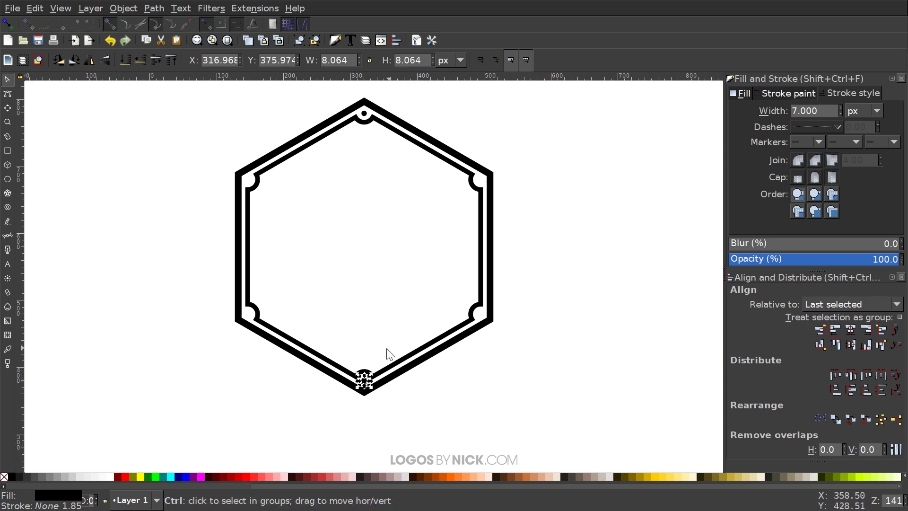
{"action": "left_click_drag", "start_coordinate": [365, 381], "coordinate": [251, 178]}
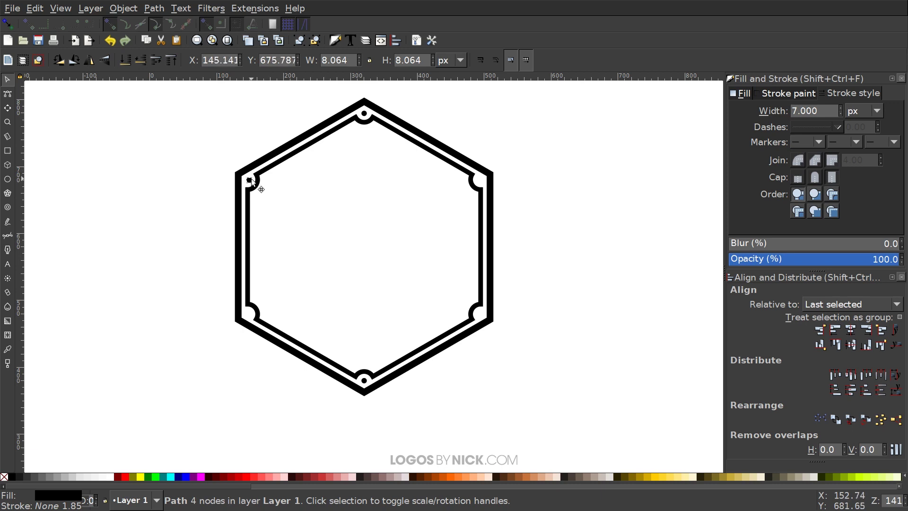
{"action": "left_click_drag", "start_coordinate": [320, 293], "coordinate": [326, 278]}
{"action": "key", "text": "ctrl+d"}
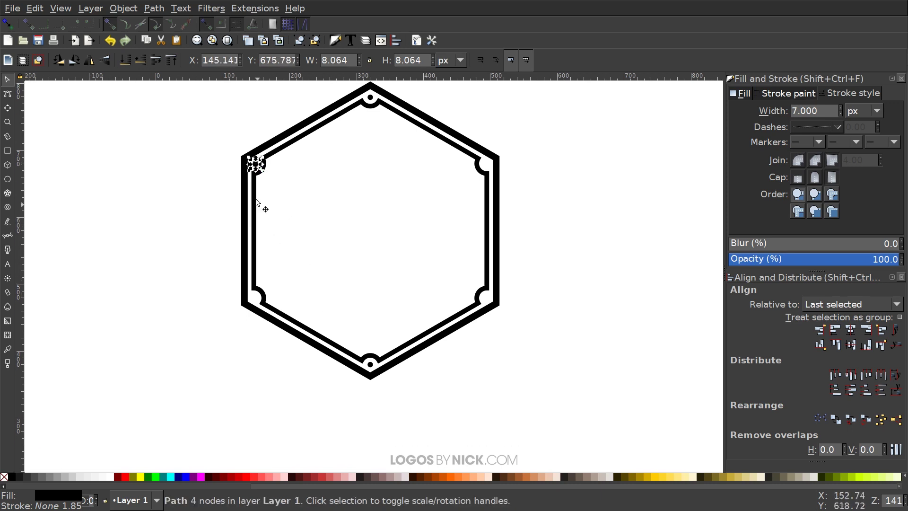
{"action": "left_click_drag", "start_coordinate": [253, 162], "coordinate": [260, 300]}
- Duplicate the two left-hand dots together and move the copies horizontally into the two right-hand notches
{"action": "left_click_drag", "start_coordinate": [192, 114], "coordinate": [294, 381]}
{"action": "key", "text": "ctrl"}
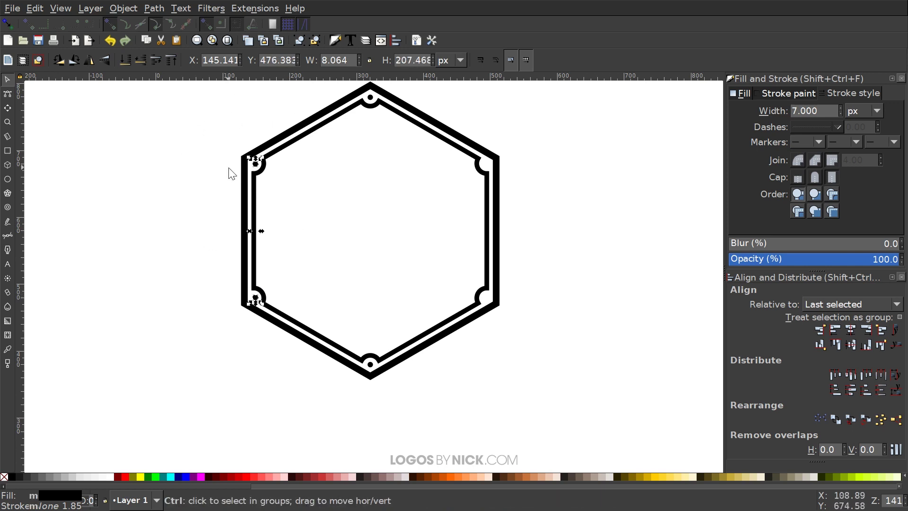
{"action": "left_click_drag", "start_coordinate": [255, 165], "coordinate": [488, 172]}
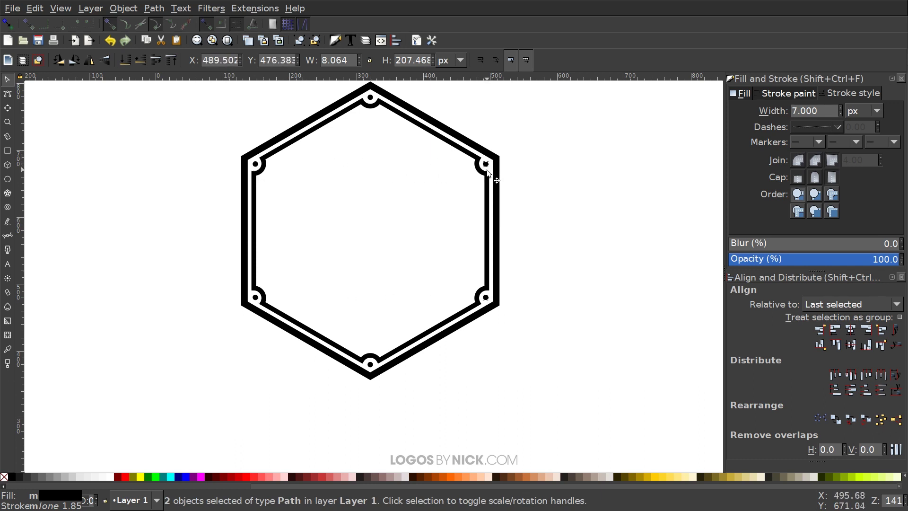
{"action": "left_click", "coordinate": [519, 176]}
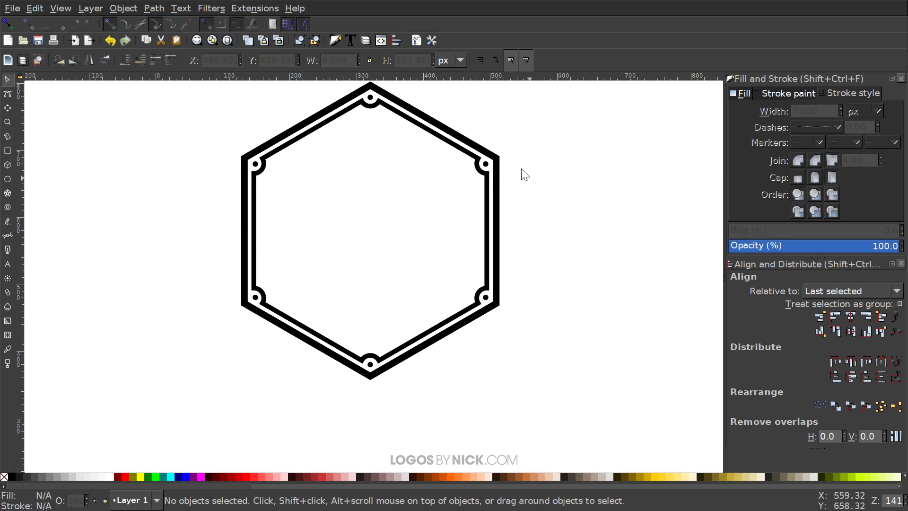
- Select all eight badge shapes and move their upper-half nodes straight up about 94 px to make the badge taller
{"action": "left_click_drag", "start_coordinate": [435, 159], "coordinate": [387, 248]}
{"action": "left_click_drag", "start_coordinate": [503, 248], "coordinate": [573, 197]}
{"action": "key", "text": "1"}
{"action": "left_click_drag", "start_coordinate": [528, 231], "coordinate": [491, 225]}
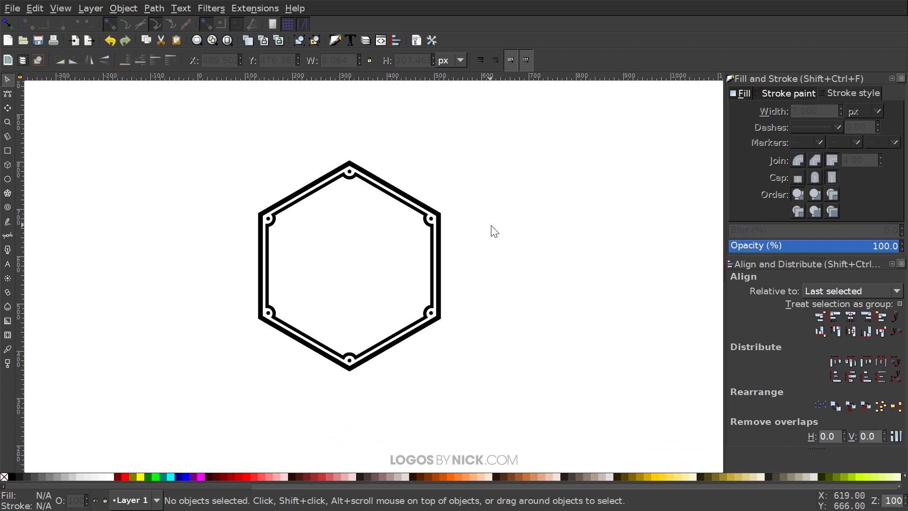
{"action": "left_click_drag", "start_coordinate": [402, 333], "coordinate": [382, 323]}
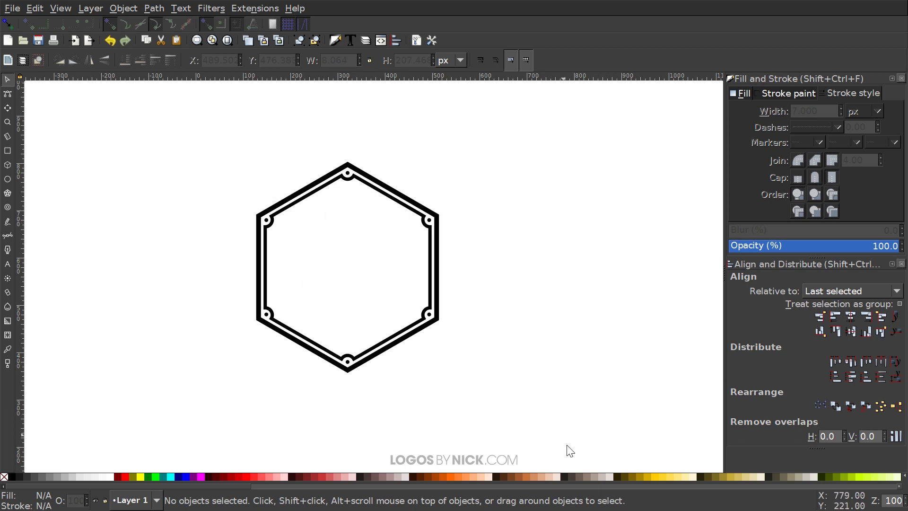
{"action": "left_click_drag", "start_coordinate": [533, 430], "coordinate": [152, 112]}
{"action": "scroll", "coordinate": [304, 158], "scroll_direction": "up", "scroll_amount": 2}
{"action": "scroll", "coordinate": [304, 158], "scroll_direction": "left", "scroll_amount": 1}
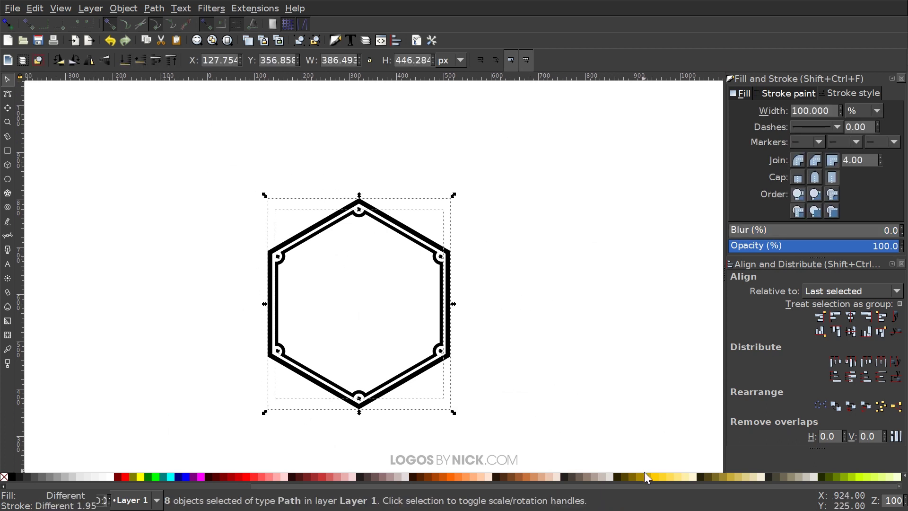
{"action": "left_click_drag", "start_coordinate": [525, 450], "coordinate": [96, 109]}
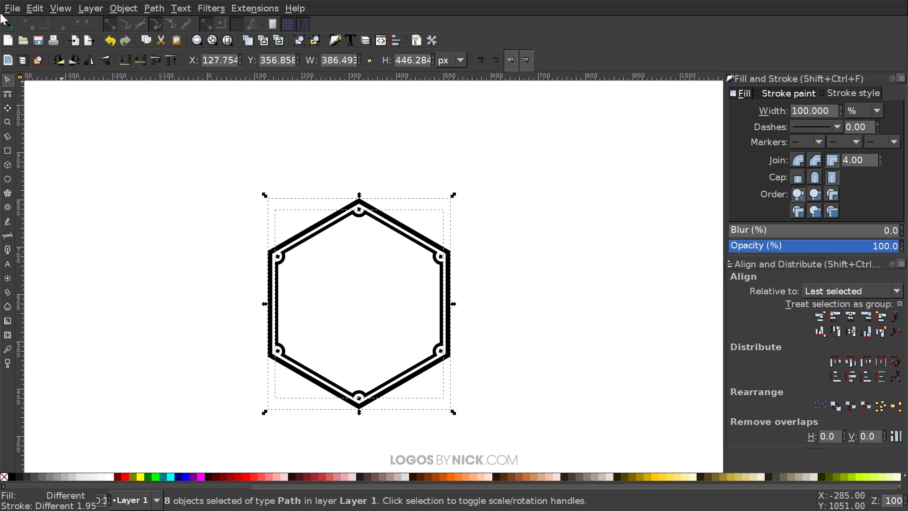
{"action": "left_click", "coordinate": [8, 94]}
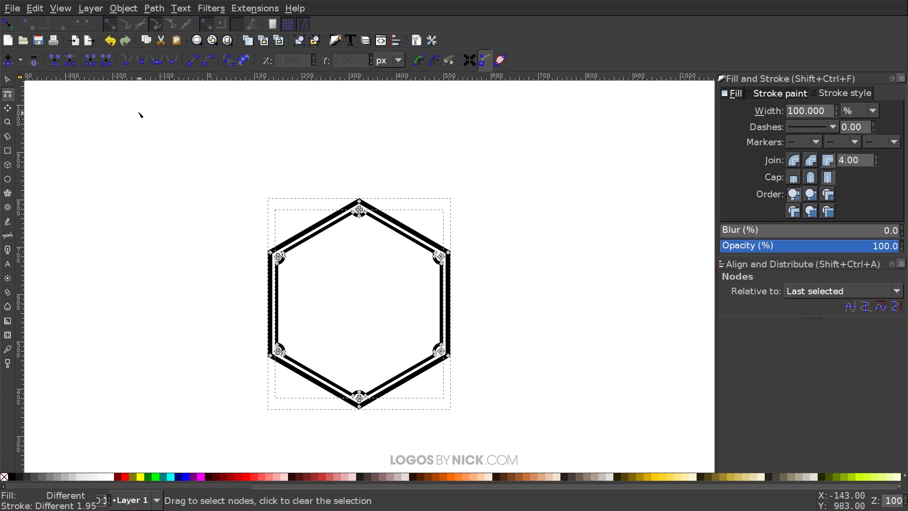
{"action": "left_click_drag", "start_coordinate": [176, 122], "coordinate": [577, 287]}
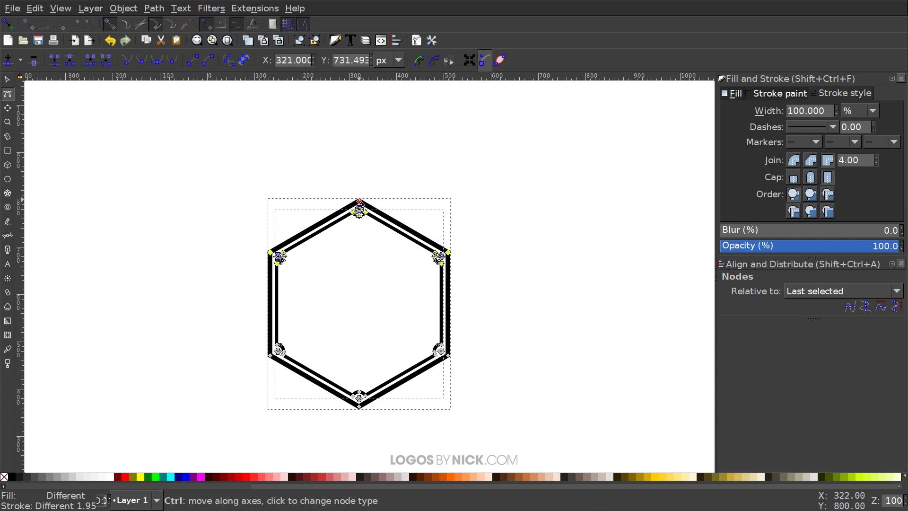
{"action": "left_click_drag", "start_coordinate": [358, 201], "coordinate": [373, 158]}
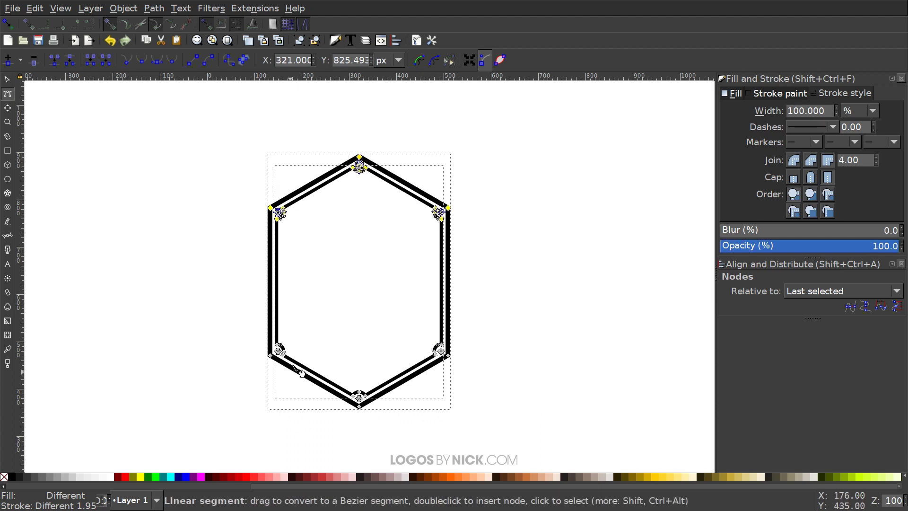
{"action": "left_click", "coordinate": [7, 80]}
{"action": "left_click_drag", "start_coordinate": [589, 291], "coordinate": [579, 283]}
{"action": "left_click", "coordinate": [589, 208]}
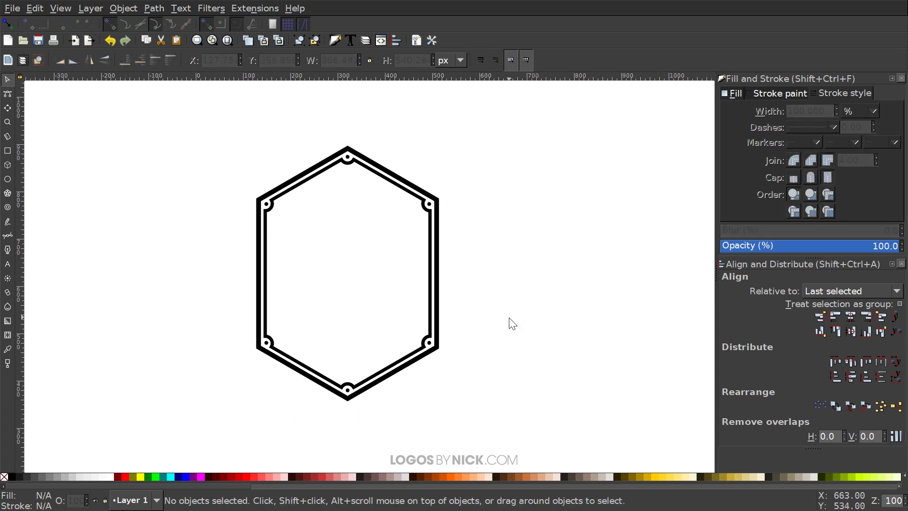
- Add the text "LOGO DESIGN" in the empty area below the badge
{"action": "left_click_drag", "start_coordinate": [509, 317], "coordinate": [516, 292]}
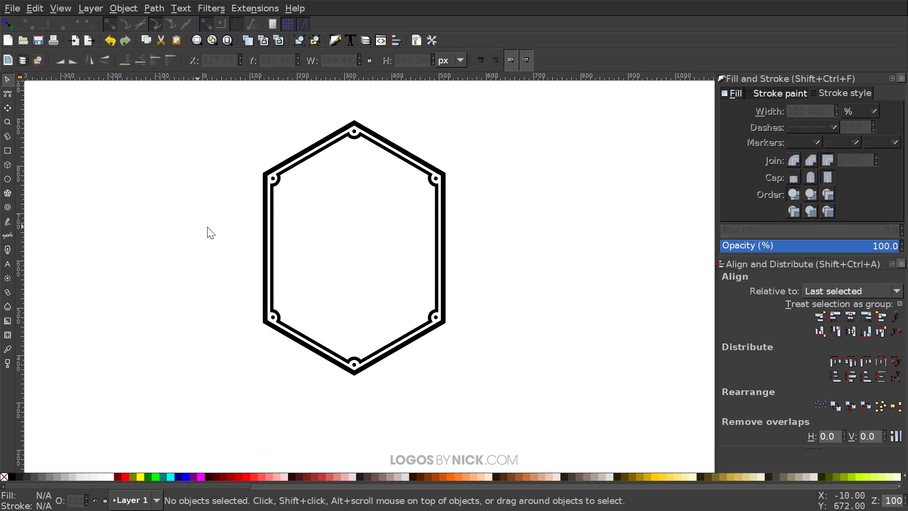
{"action": "left_click_drag", "start_coordinate": [496, 260], "coordinate": [530, 215]}
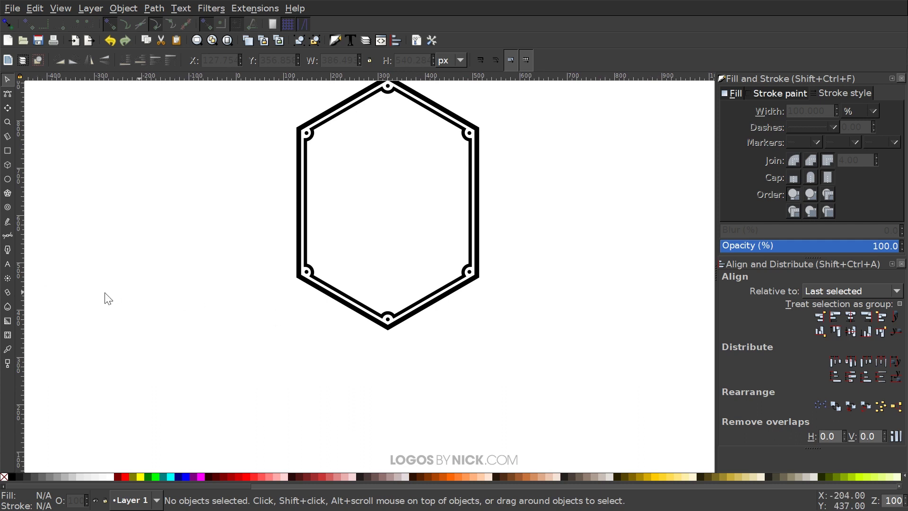
{"action": "left_click", "coordinate": [9, 263]}
{"action": "left_click_drag", "start_coordinate": [539, 316], "coordinate": [486, 258]}
{"action": "left_click", "coordinate": [269, 341]}
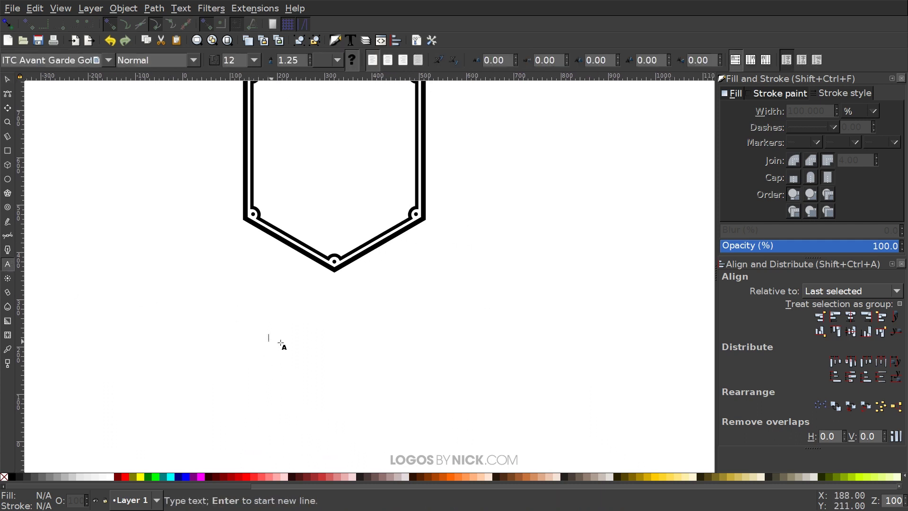
{"action": "type", "text": "LOGO"}
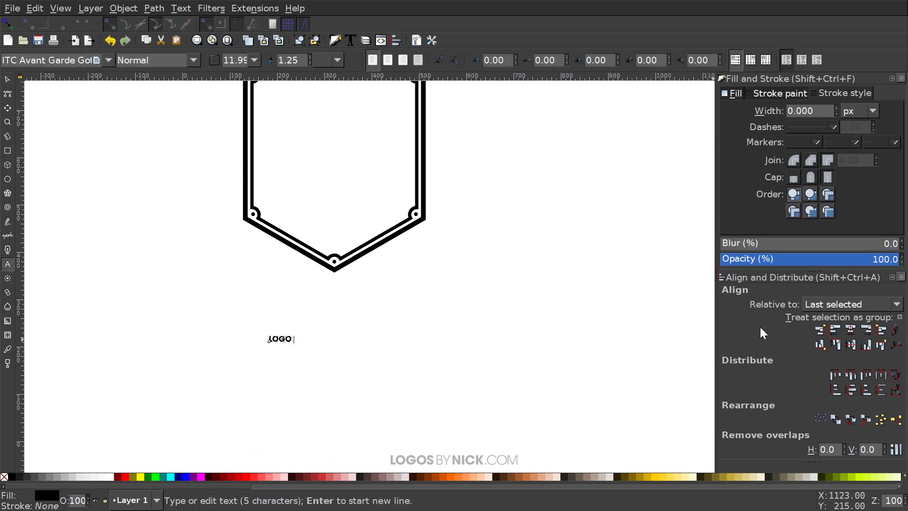
{"action": "type", "text": " DESIGN"}
- Set the "LOGO DESIGN" text to League Gothic, Condensed Regular, at size 18
{"action": "left_click_drag", "start_coordinate": [458, 344], "coordinate": [464, 355]}
{"action": "left_click_drag", "start_coordinate": [346, 327], "coordinate": [327, 298]}
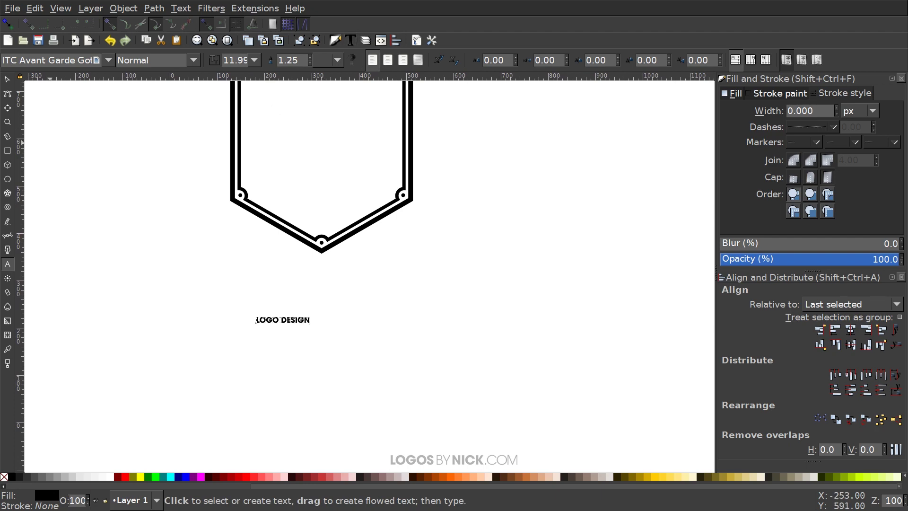
{"action": "key", "text": "shift+ctrl+t"}
{"action": "left_click_drag", "start_coordinate": [672, 125], "coordinate": [646, 45]}
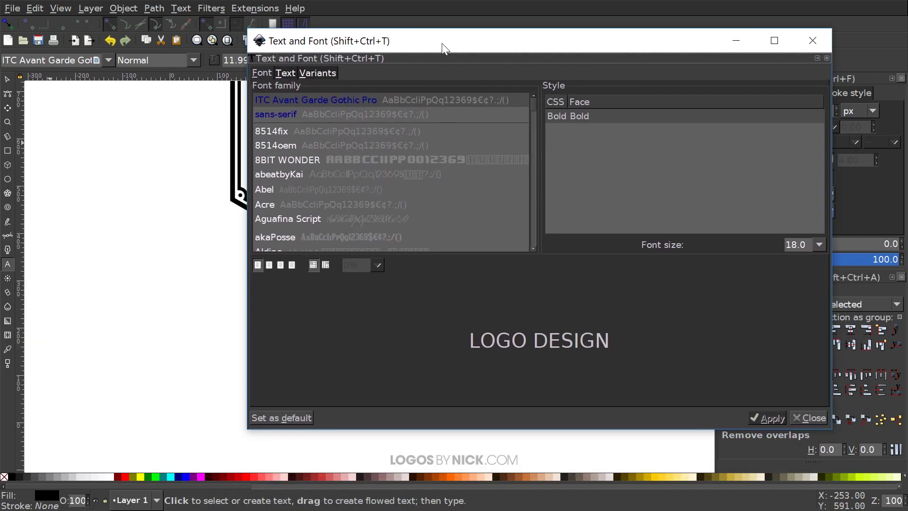
{"action": "left_click_drag", "start_coordinate": [441, 44], "coordinate": [458, 41]}
{"action": "left_click", "coordinate": [398, 182]}
{"action": "type", "text": "LA"}
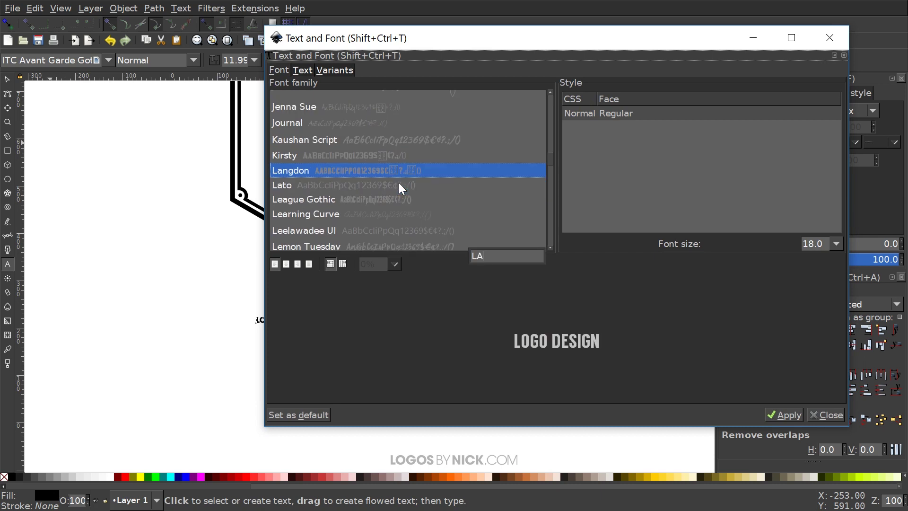
{"action": "key", "text": "BackSpace"}
{"action": "key", "text": "BackSpace"}
{"action": "type", "text": "LEAGE"}
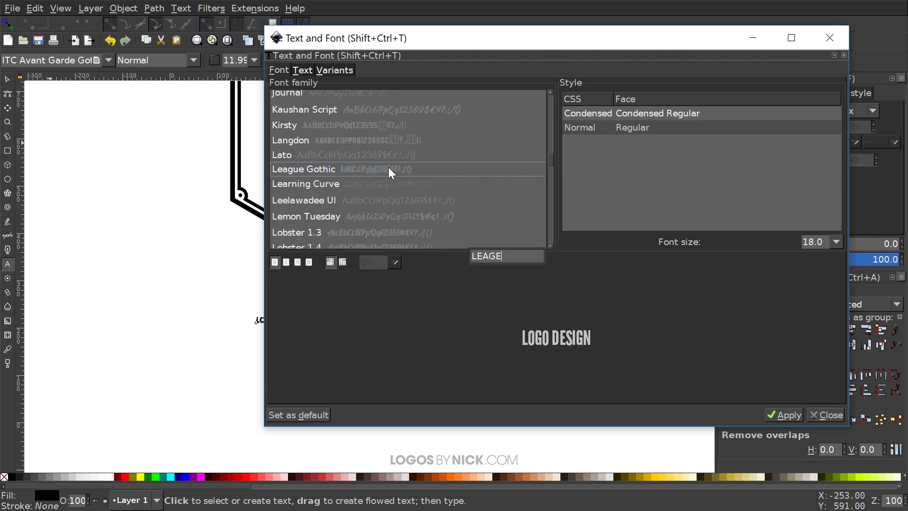
{"action": "left_click", "coordinate": [315, 169]}
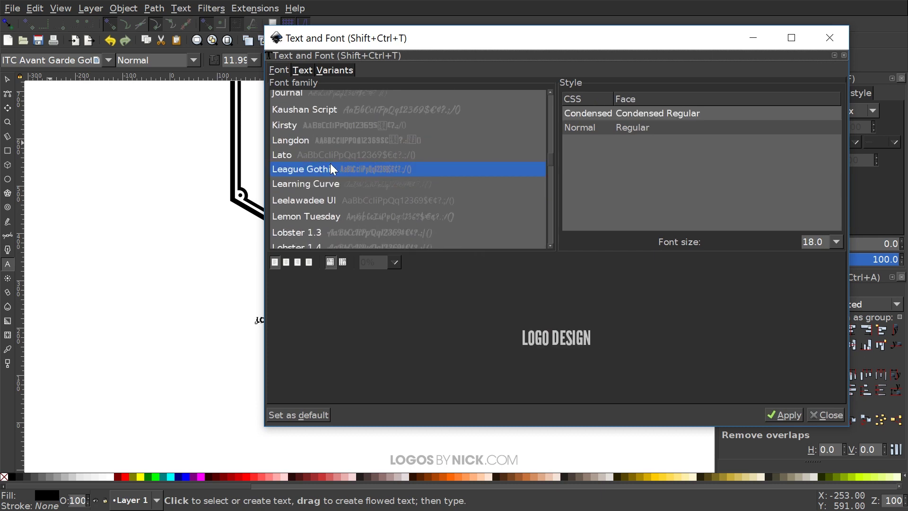
{"action": "left_click", "coordinate": [780, 415]}
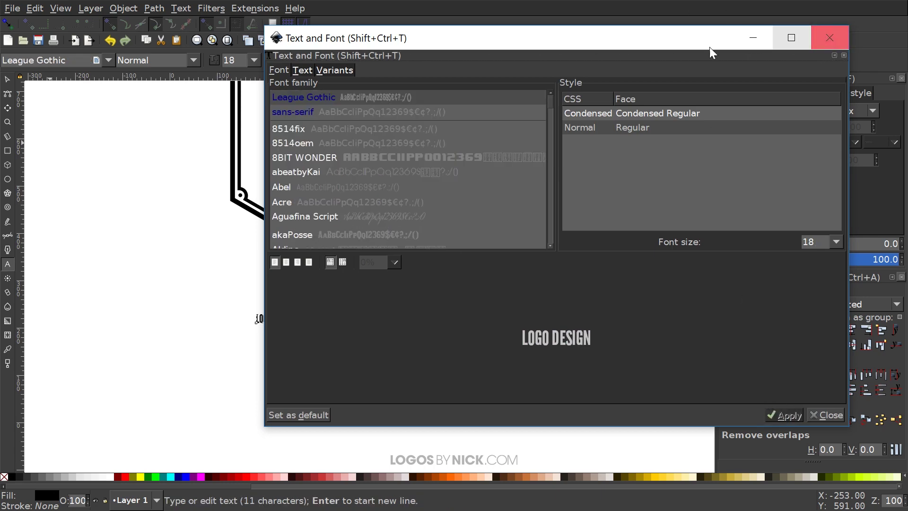
- Enlarge the "LOGO DESIGN" text to about 410 px wide and move it across the middle of the badge
{"action": "left_click", "coordinate": [831, 33]}
{"action": "scroll", "coordinate": [322, 309], "scroll_direction": "down", "scroll_amount": 1}
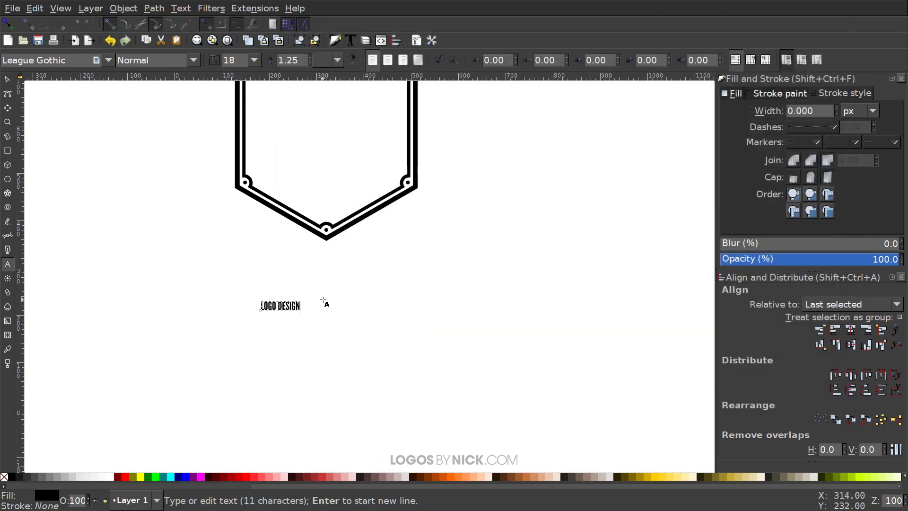
{"action": "left_click", "coordinate": [10, 80]}
{"action": "left_click_drag", "start_coordinate": [316, 322], "coordinate": [334, 387]}
{"action": "left_click_drag", "start_coordinate": [408, 333], "coordinate": [436, 458]}
{"action": "left_click_drag", "start_coordinate": [348, 464], "coordinate": [369, 280]}
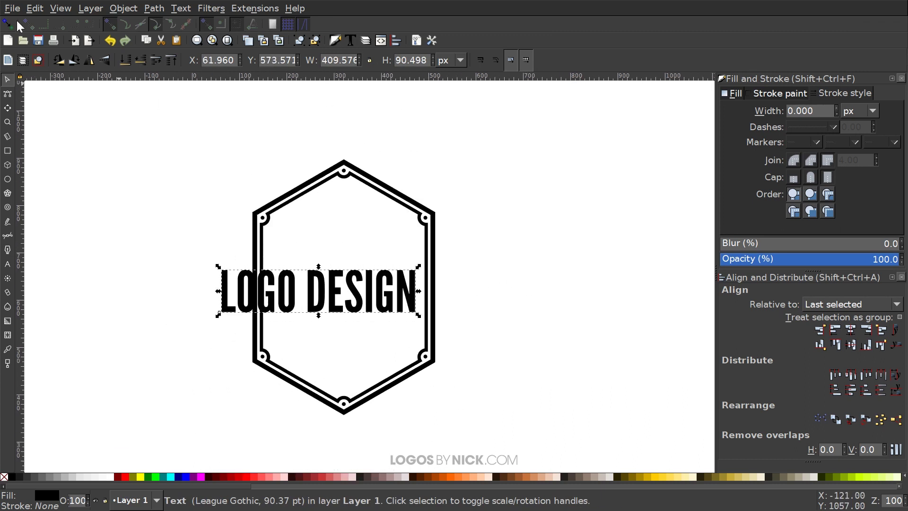
- Set the letter spacing of the "LOGO DESIGN" text to 10
{"action": "left_click", "coordinate": [11, 264]}
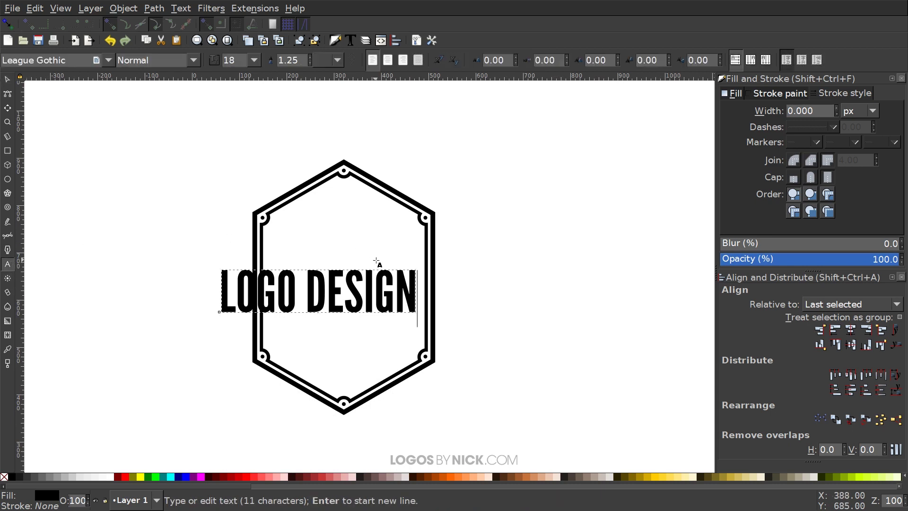
{"action": "left_click", "coordinate": [357, 288]}
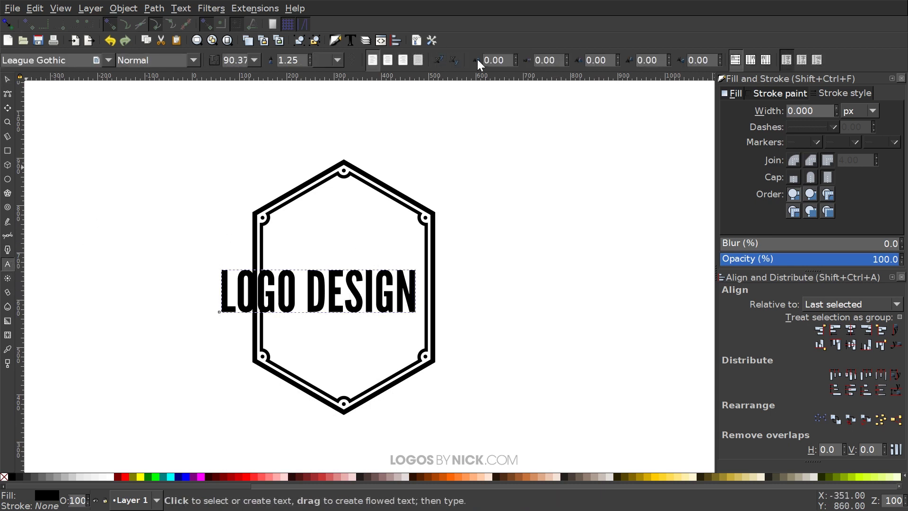
{"action": "left_click_drag", "start_coordinate": [503, 60], "coordinate": [484, 57]}
{"action": "type", "text": "5"}
{"action": "key", "text": "Return"}
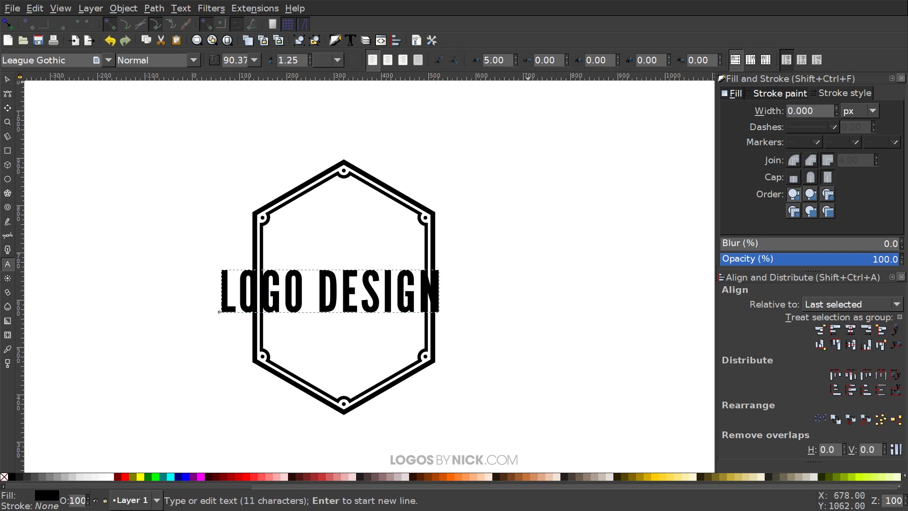
{"action": "type", "text": "10"}
{"action": "key", "text": "Return"}
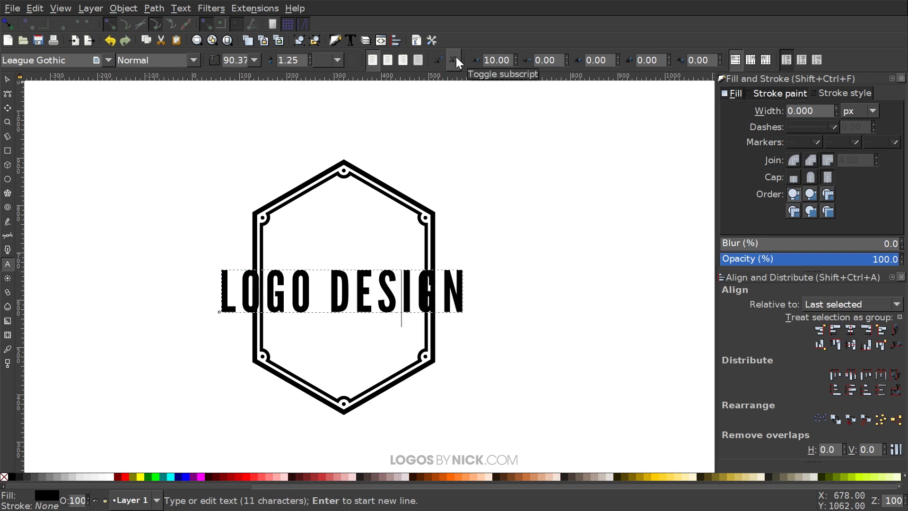
{"action": "left_click_drag", "start_coordinate": [510, 245], "coordinate": [489, 230]}
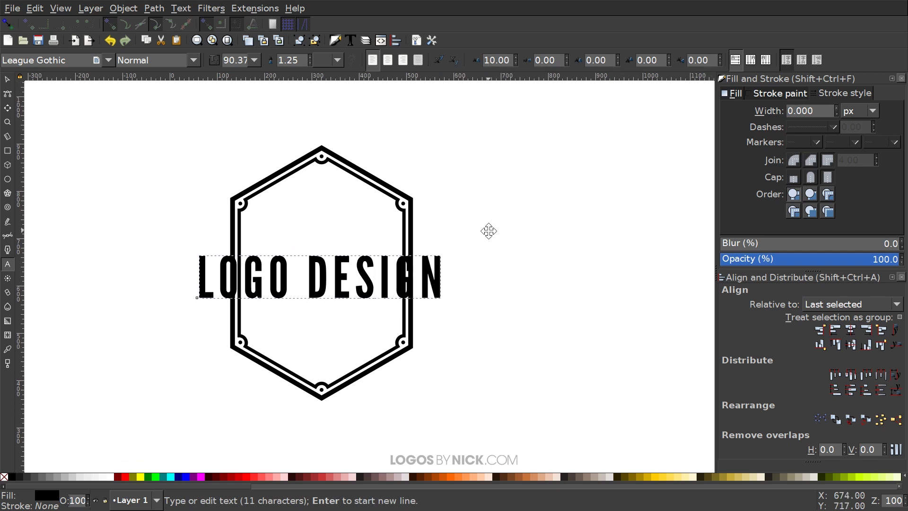
- Center the "LOGO DESIGN" text horizontally on the badge's inner hexagon and shift the text down about 21 px
{"action": "left_click", "coordinate": [7, 79]}
{"action": "left_click_drag", "start_coordinate": [503, 273], "coordinate": [537, 276]}
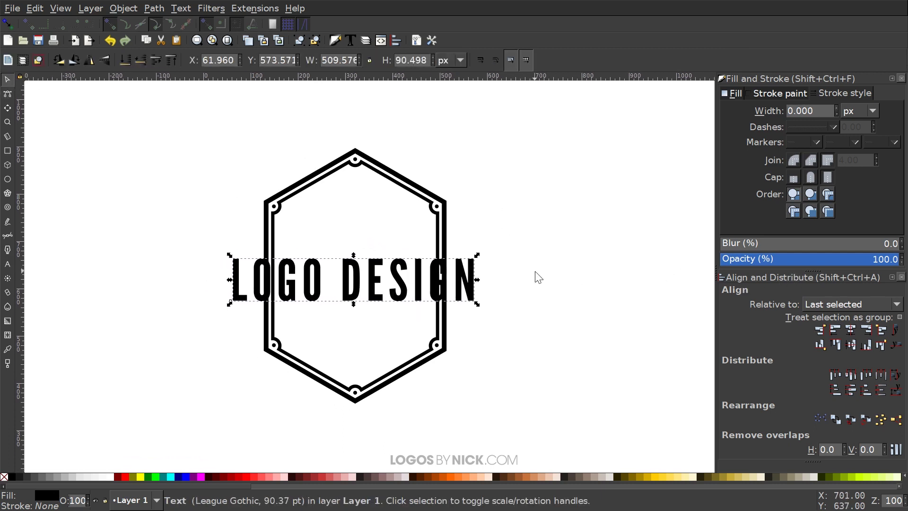
{"action": "left_click", "coordinate": [366, 169], "text": "shift"}
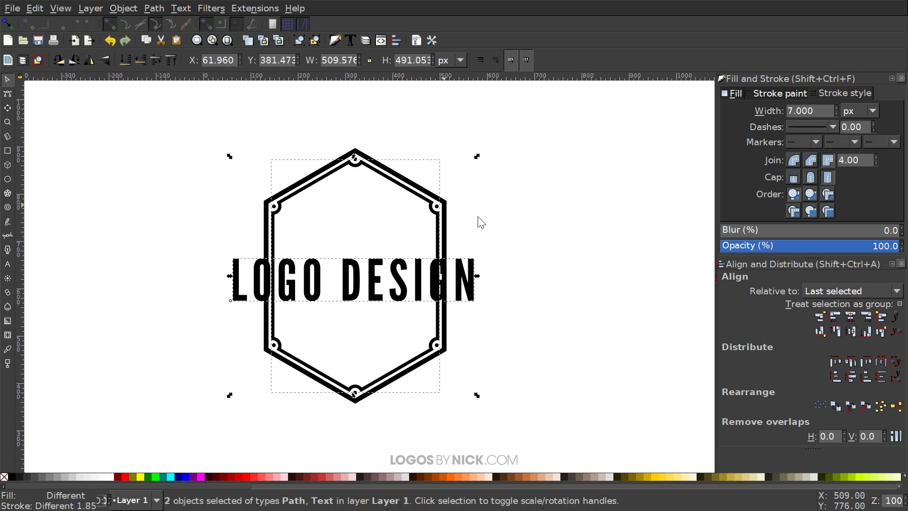
{"action": "left_click", "coordinate": [850, 317]}
{"action": "left_click", "coordinate": [572, 313]}
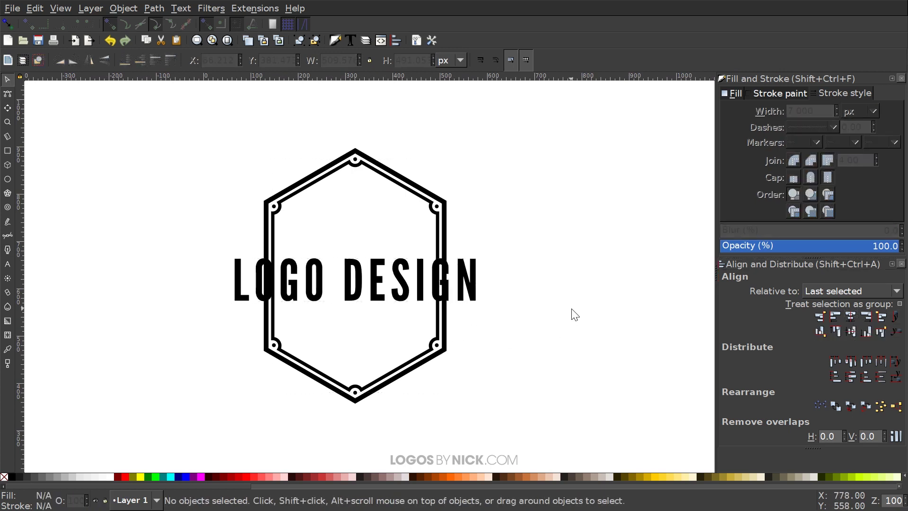
{"action": "mouse_move", "coordinate": [469, 279]}
{"action": "left_mouse_down"}
{"action": "mouse_move", "coordinate": [475, 268]}
{"action": "mouse_move", "coordinate": [480, 286]}
{"action": "mouse_move", "coordinate": [477, 248]}
{"action": "mouse_move", "coordinate": [474, 304]}
{"action": "mouse_move", "coordinate": [475, 289]}
{"action": "left_mouse_up"}
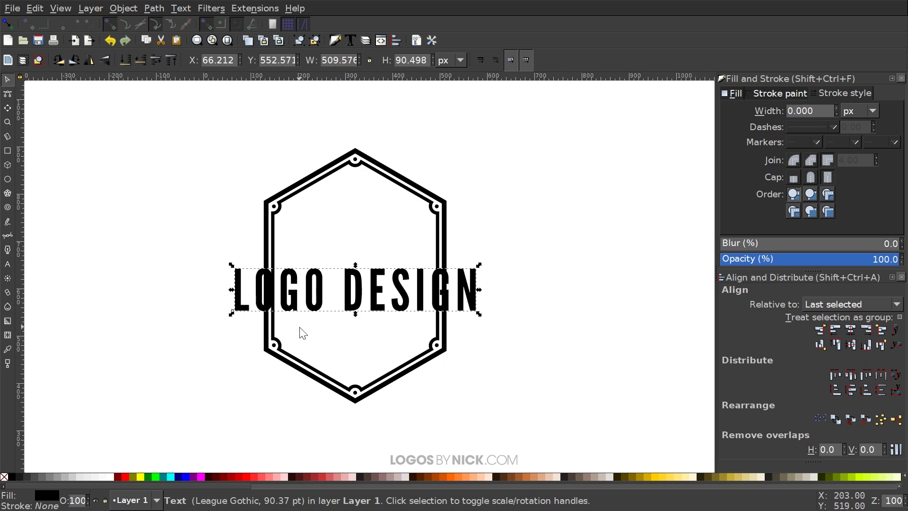
{"action": "left_click", "coordinate": [405, 320]}
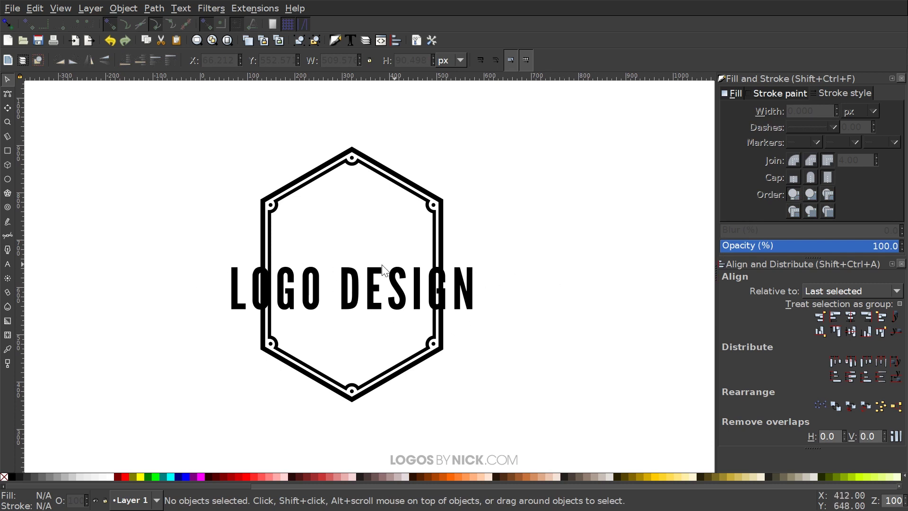
- Draw a rectangle about 594 by 148 px over the text, filled red at 50% opacity
{"action": "left_click", "coordinate": [7, 151]}
{"action": "left_click_drag", "start_coordinate": [208, 241], "coordinate": [489, 311]}
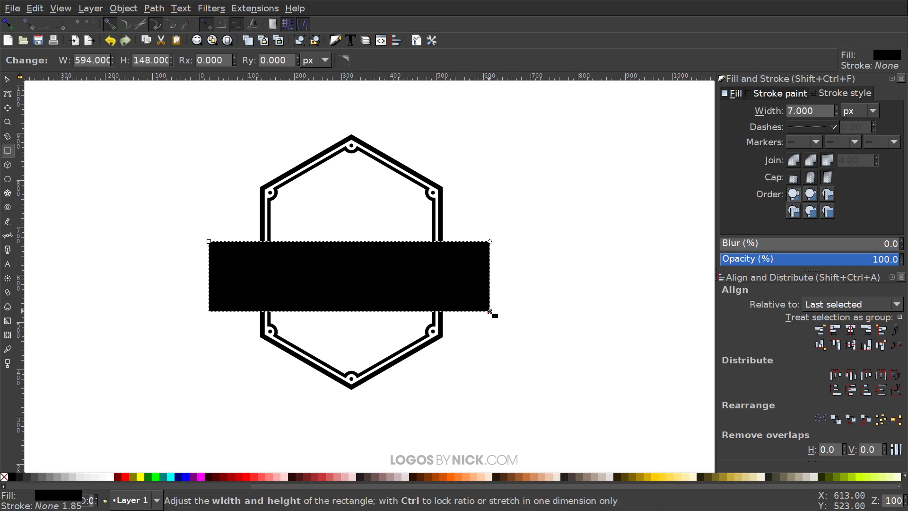
{"action": "left_click", "coordinate": [127, 478]}
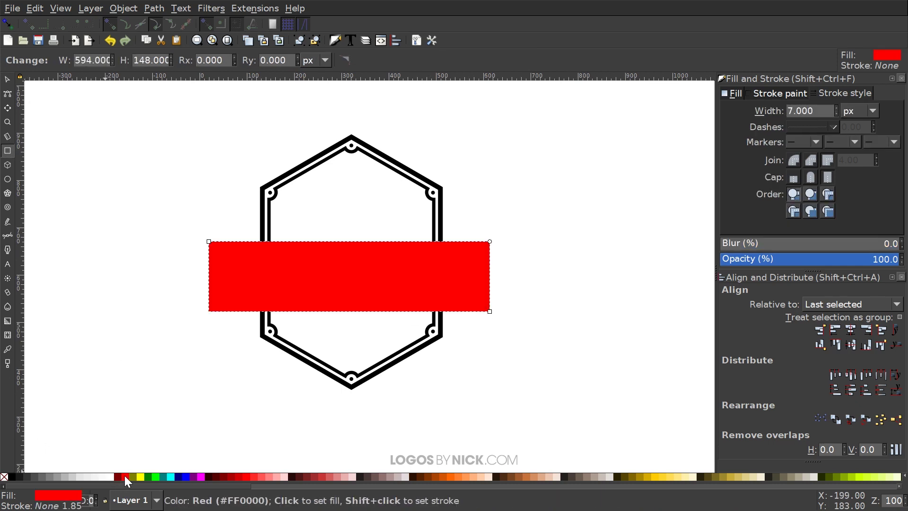
{"action": "left_click", "coordinate": [802, 260]}
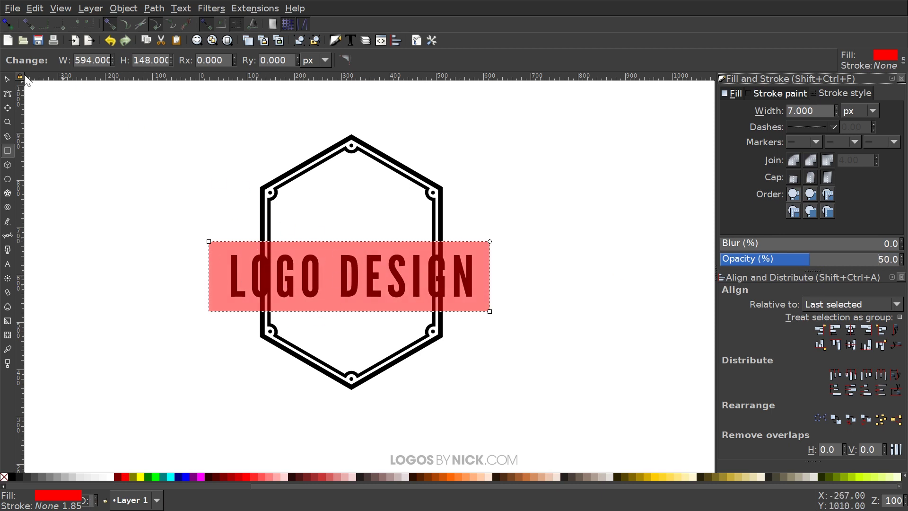
- Center the red rectangle and the "LOGO DESIGN" text on each other both horizontally and vertically
{"action": "left_click", "coordinate": [8, 79]}
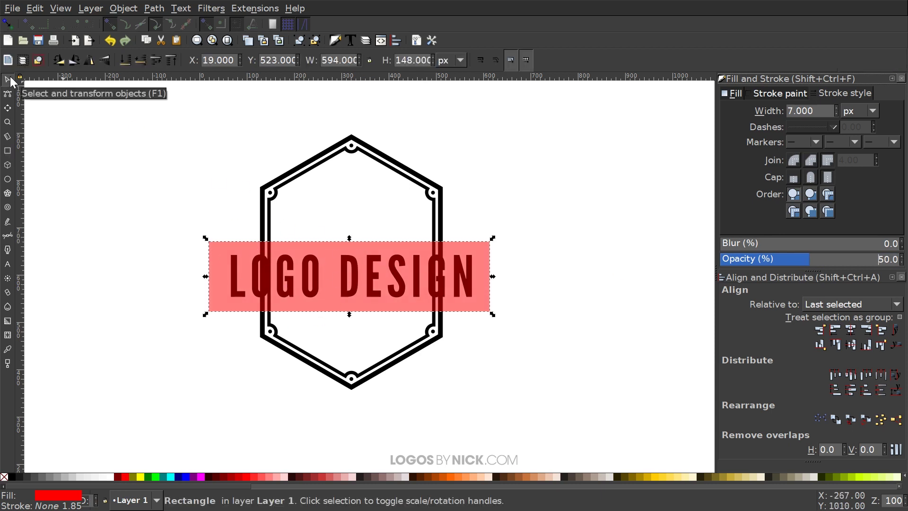
{"action": "left_click_drag", "start_coordinate": [247, 255], "coordinate": [528, 331]}
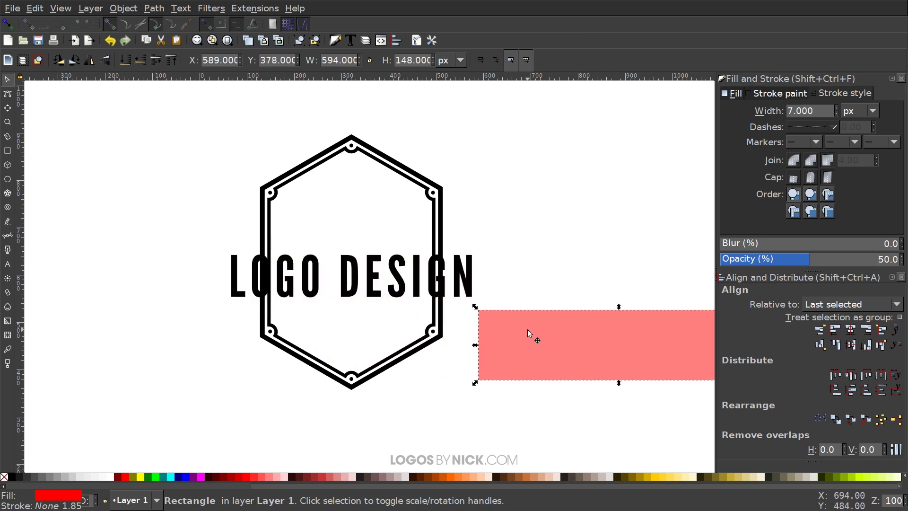
{"action": "left_click", "coordinate": [457, 262], "text": "shift"}
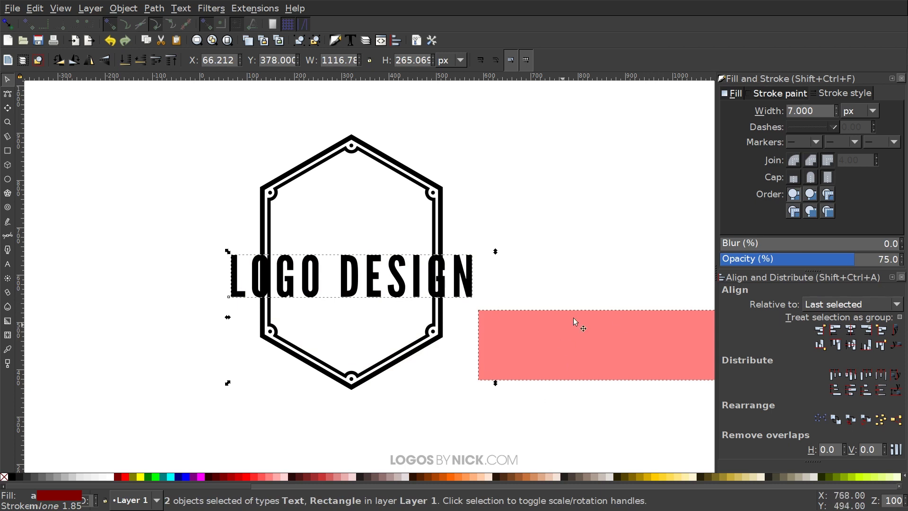
{"action": "left_click", "coordinate": [850, 329]}
{"action": "left_click", "coordinate": [849, 344]}
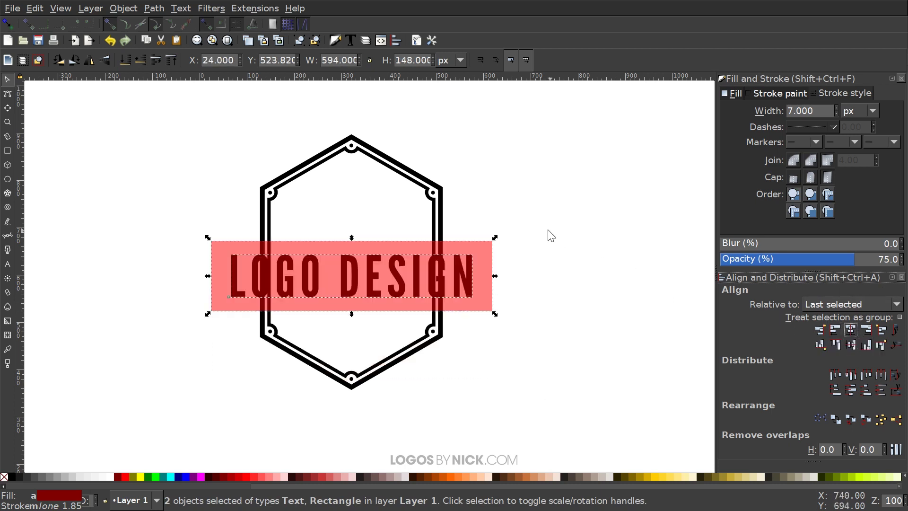
{"action": "left_click", "coordinate": [595, 193]}
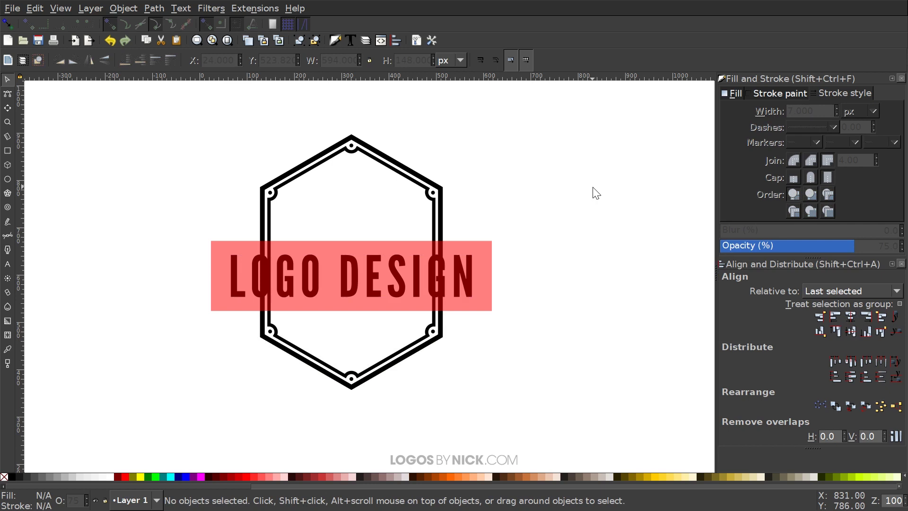
- Duplicate the red rectangle and use the copy to cut the inner hexagon's path into pieces with Cut Path
{"action": "left_click", "coordinate": [302, 245]}
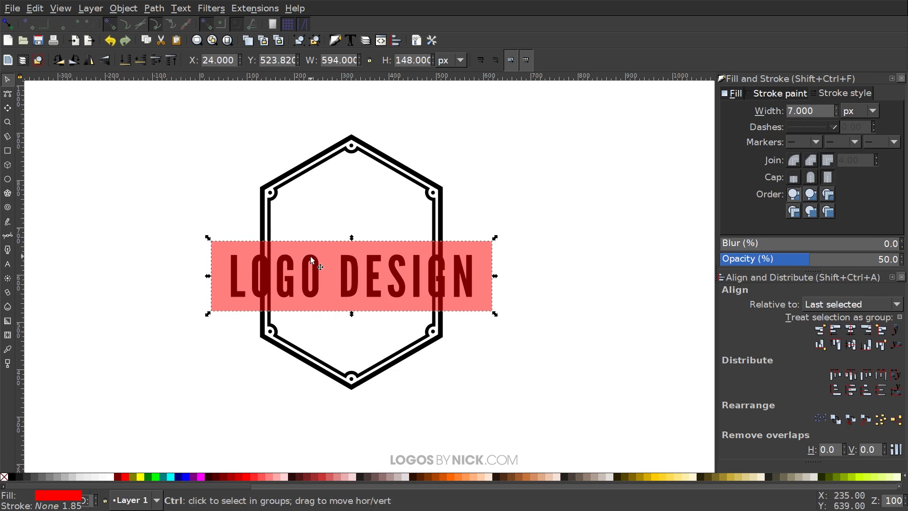
{"action": "key", "text": "ctrl+d"}
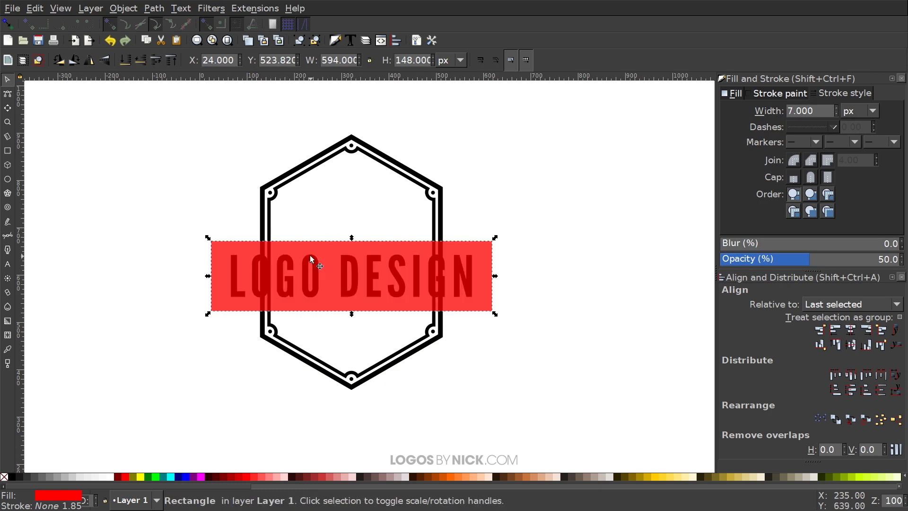
{"action": "left_click", "coordinate": [321, 168], "text": "shift"}
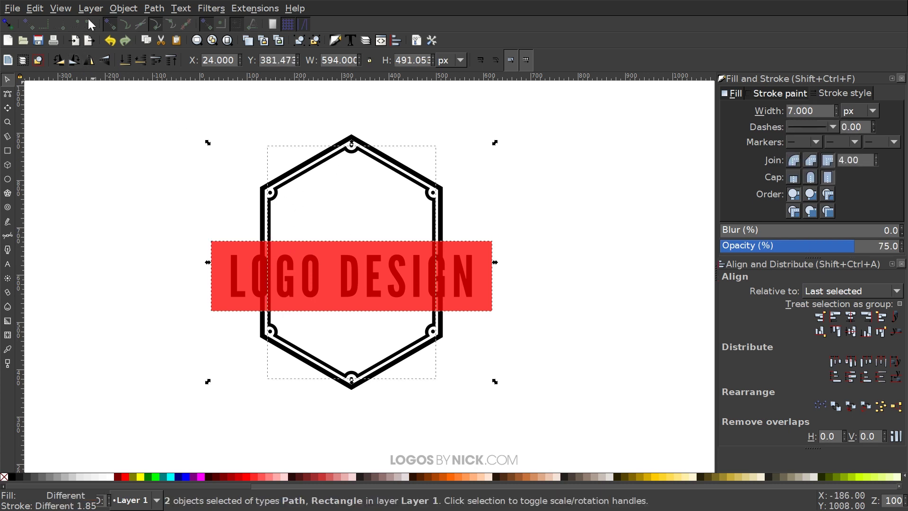
{"action": "left_click", "coordinate": [154, 8]}
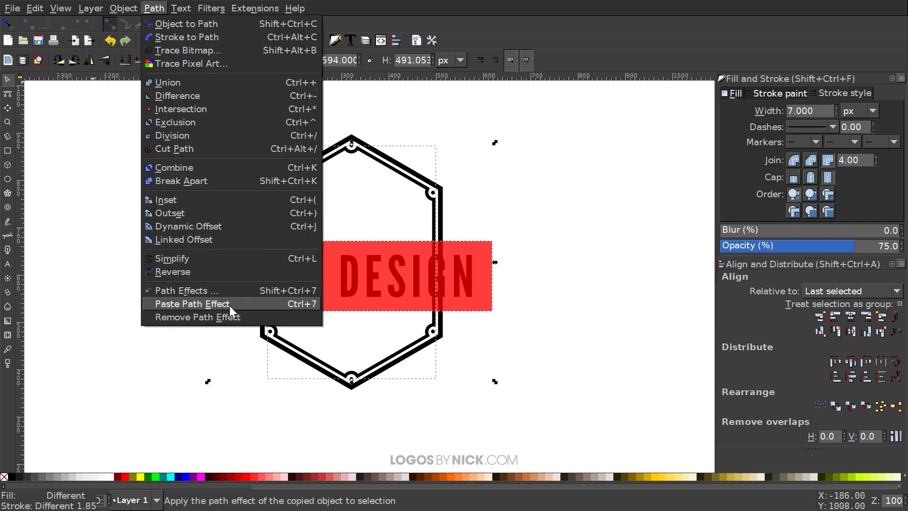
{"action": "left_click", "coordinate": [186, 150]}
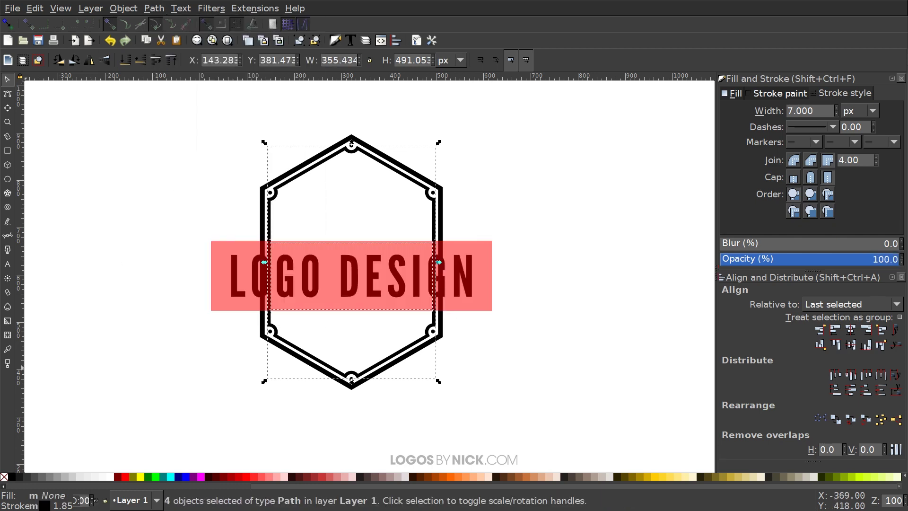
- Delete the inner hexagon's two side segments behind the text, keeping its upper and lower pieces
{"action": "left_click", "coordinate": [313, 168], "text": "shift"}
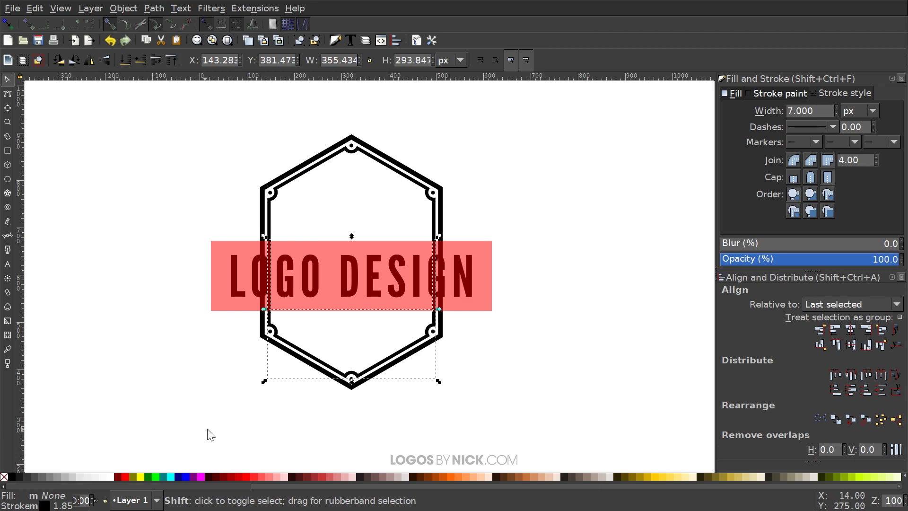
{"action": "left_click", "coordinate": [334, 373], "text": "shift"}
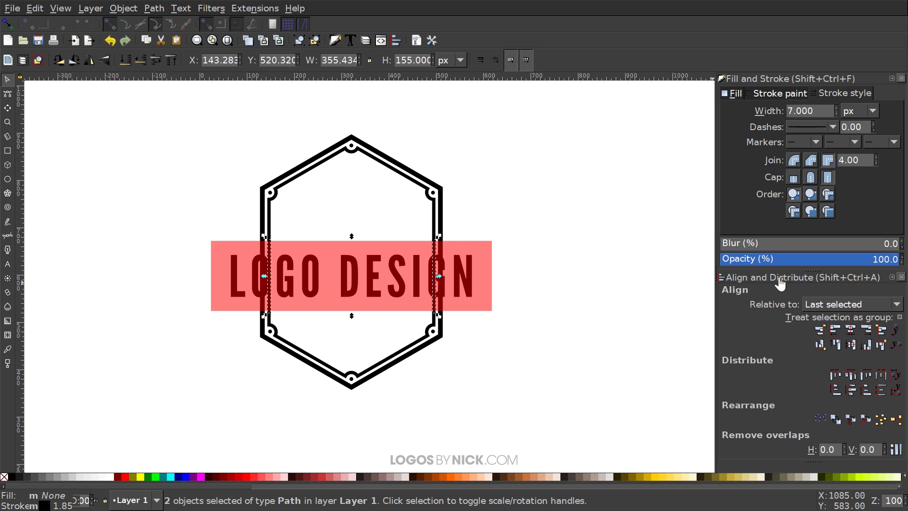
{"action": "key", "text": "Escape"}
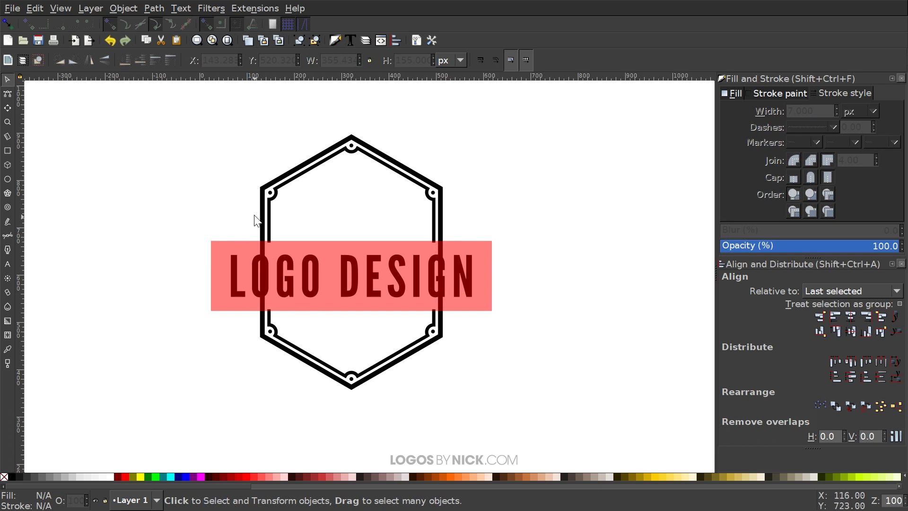
- Cut the outer hexagon's path into pieces with the remaining red rectangle using Cut Path
{"action": "left_click", "coordinate": [328, 253]}
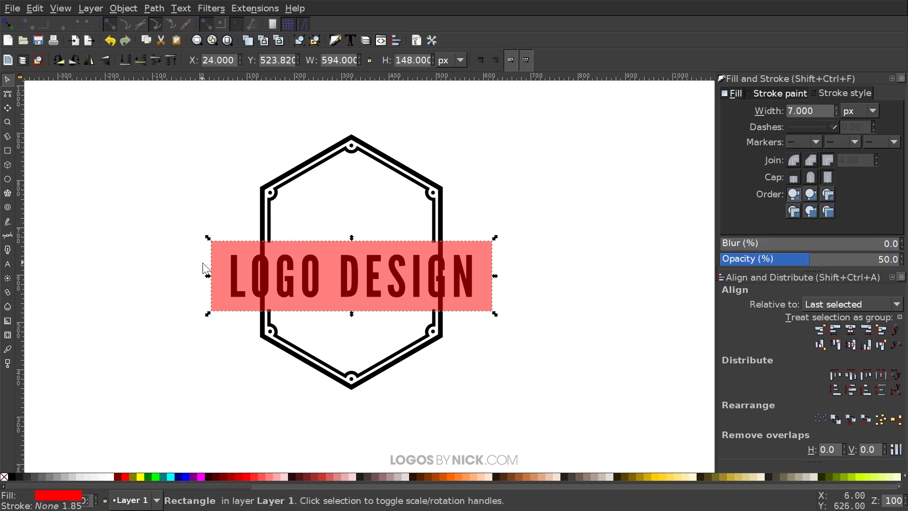
{"action": "left_click", "coordinate": [263, 192], "text": "shift"}
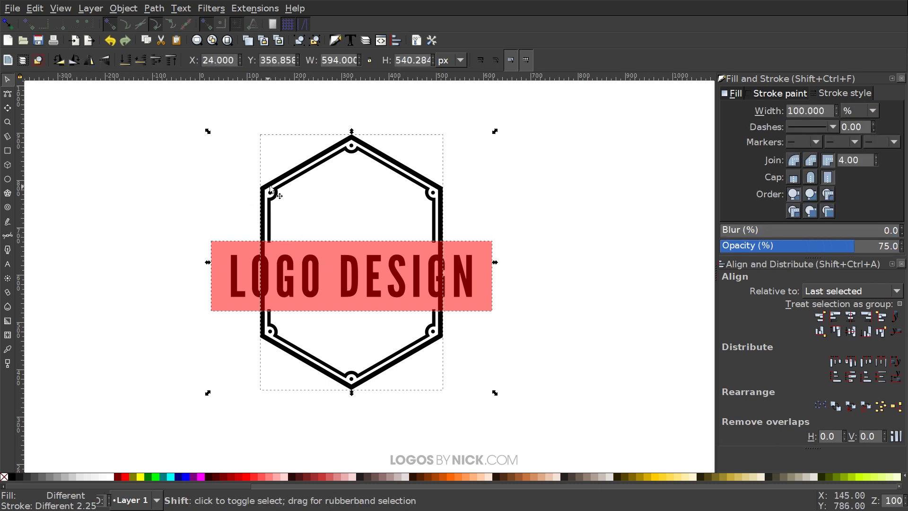
{"action": "left_click", "coordinate": [155, 8]}
{"action": "left_click", "coordinate": [174, 148]}
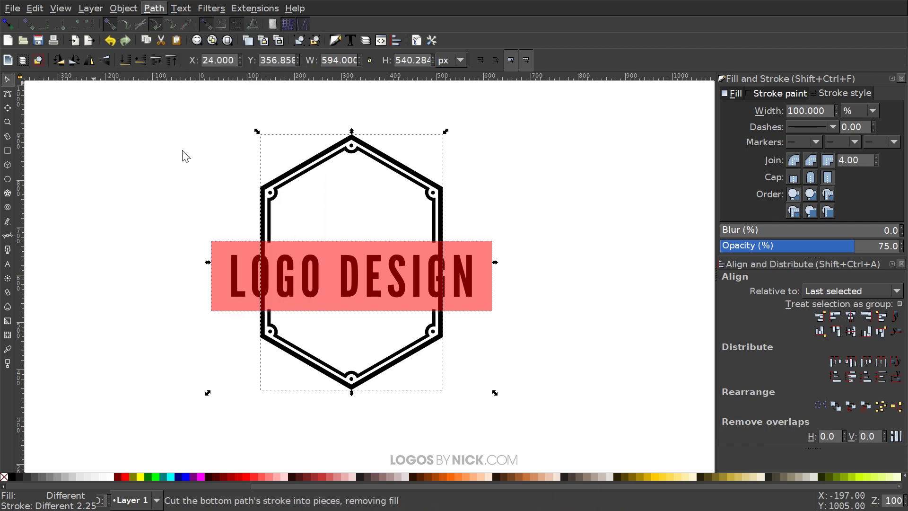
- Delete the outer hexagon's two side segments behind the text, keeping its upper and lower pieces
{"action": "key", "text": "shift"}
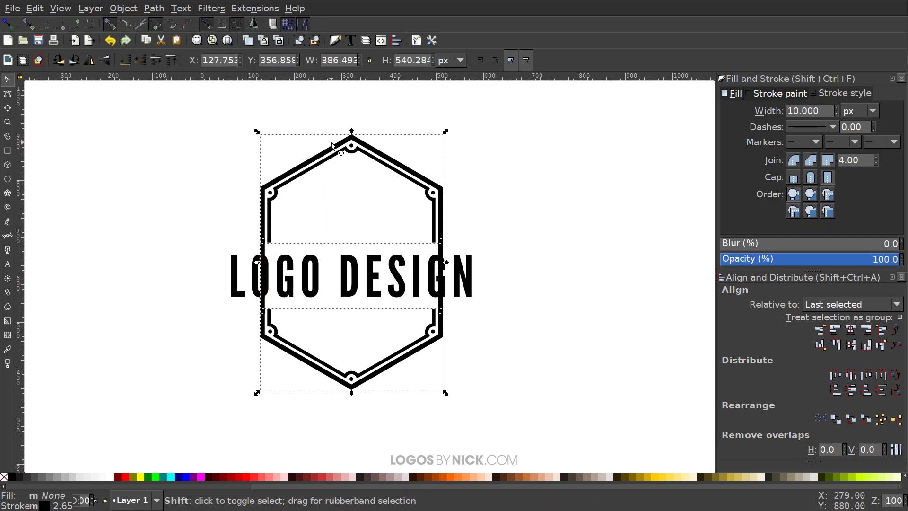
{"action": "left_click", "coordinate": [335, 147], "text": "shift"}
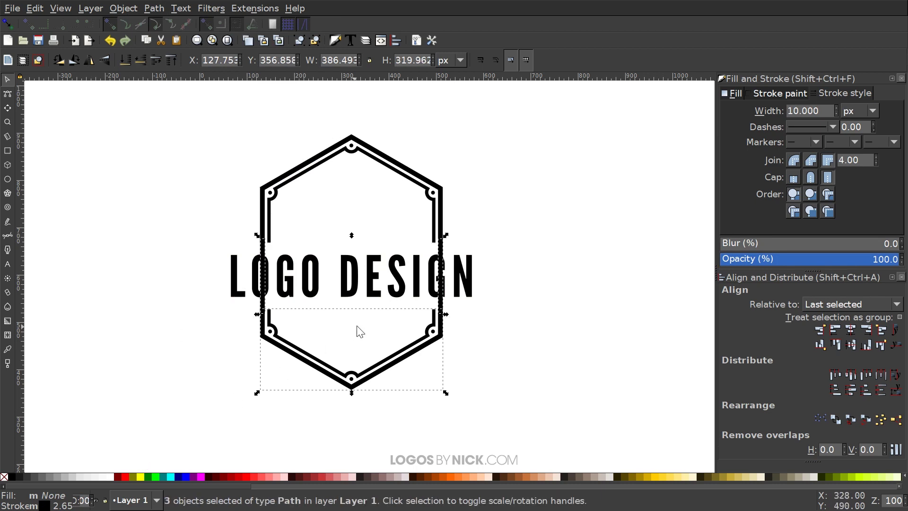
{"action": "key", "text": "shift"}
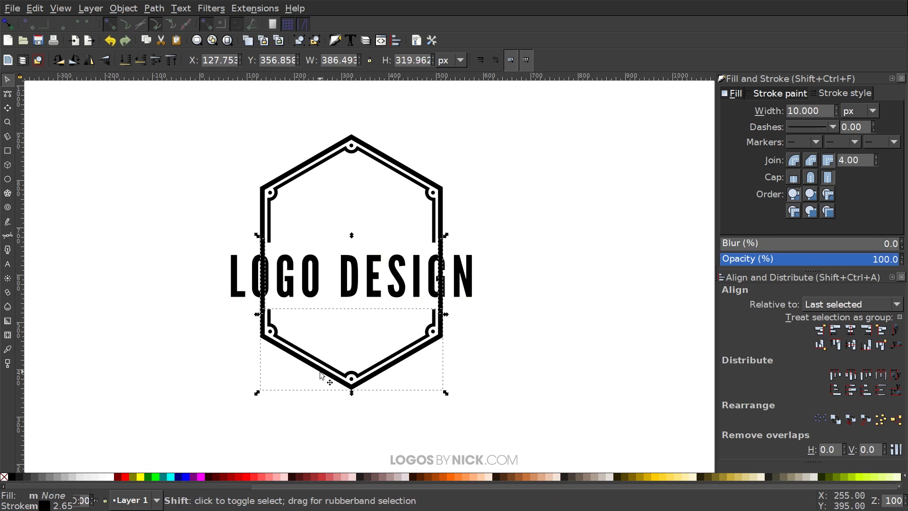
{"action": "left_click", "coordinate": [320, 373], "text": "shift"}
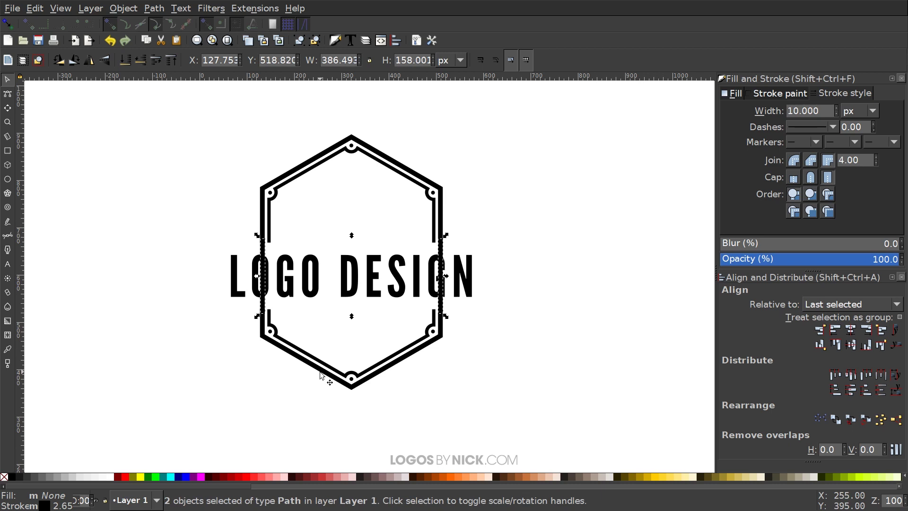
{"action": "key", "text": "Escape"}
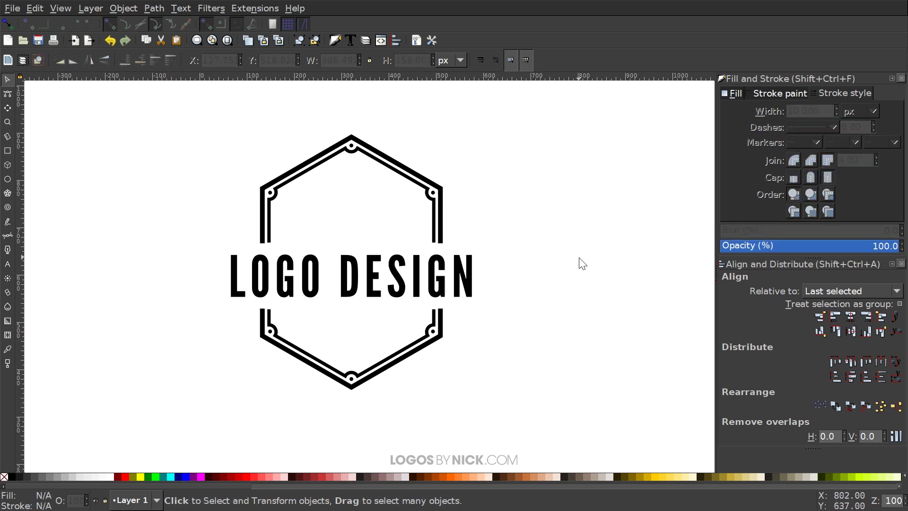
- Shorten the outer hexagon's upper piece by moving its two lower end nodes up together about 16 px
{"action": "scroll", "coordinate": [374, 310], "scroll_direction": "up", "scroll_amount": 1}
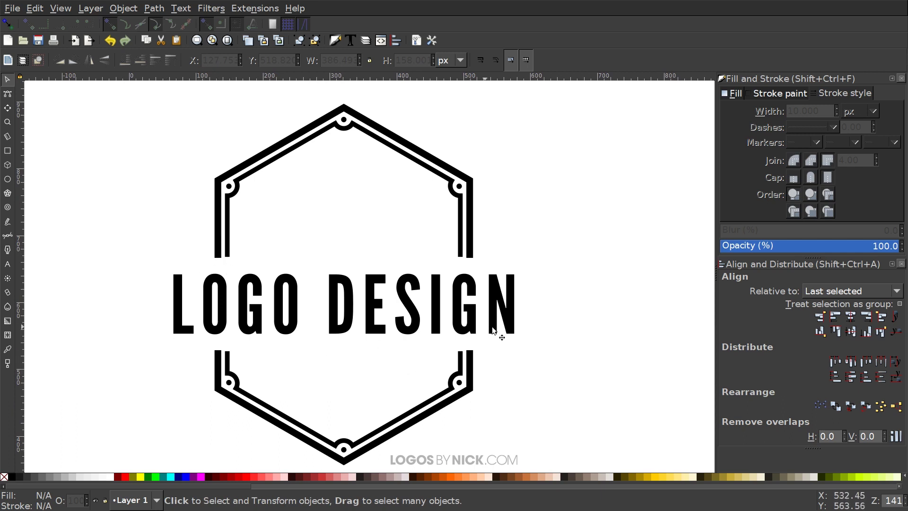
{"action": "left_click_drag", "start_coordinate": [463, 332], "coordinate": [471, 319]}
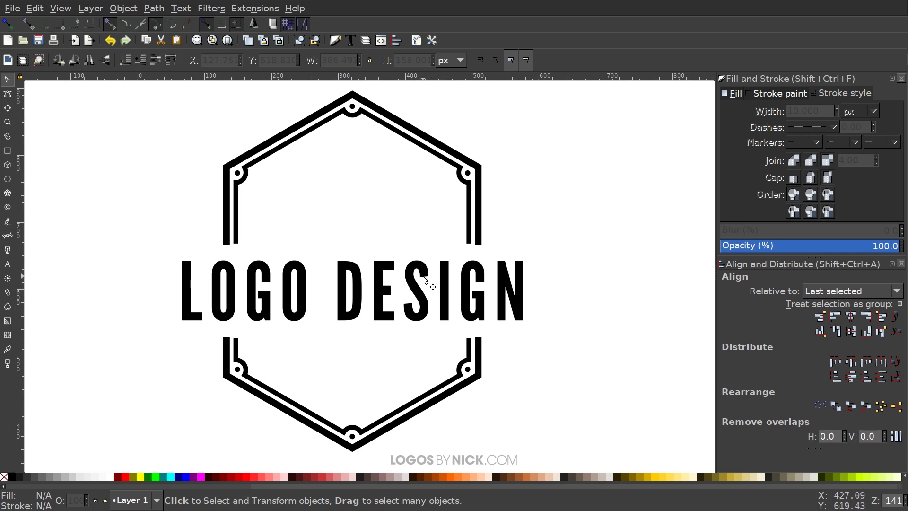
{"action": "scroll", "coordinate": [415, 270], "scroll_direction": "up", "scroll_amount": 4}
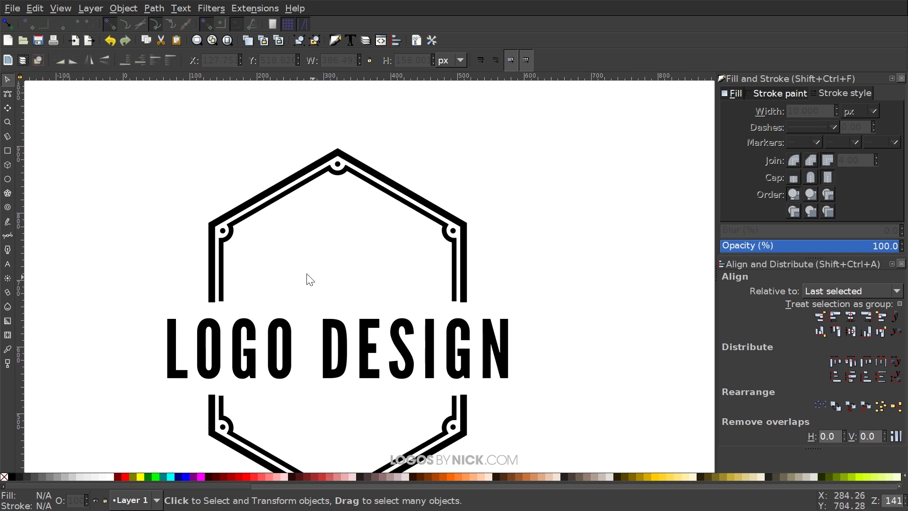
{"action": "left_click", "coordinate": [214, 237]}
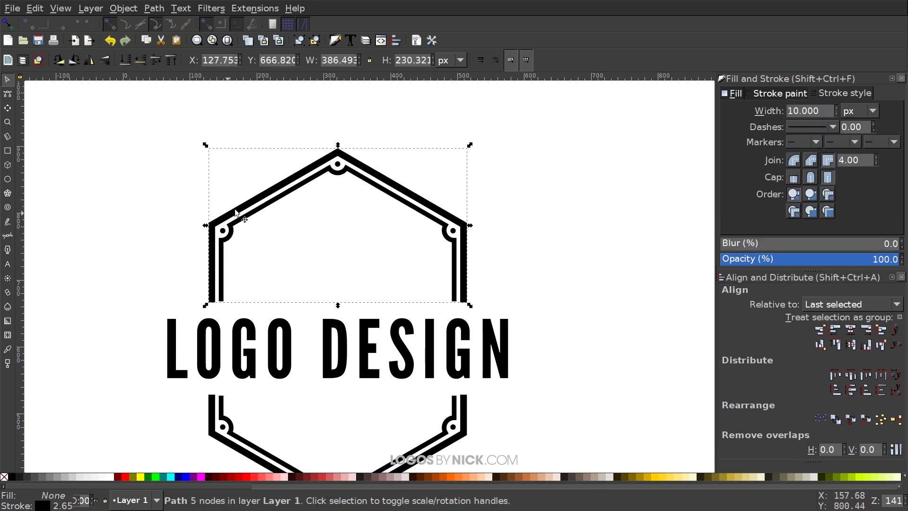
{"action": "left_click_drag", "start_coordinate": [462, 284], "coordinate": [513, 232]}
{"action": "key", "text": "ctrl+z"}
{"action": "left_click", "coordinate": [7, 94]}
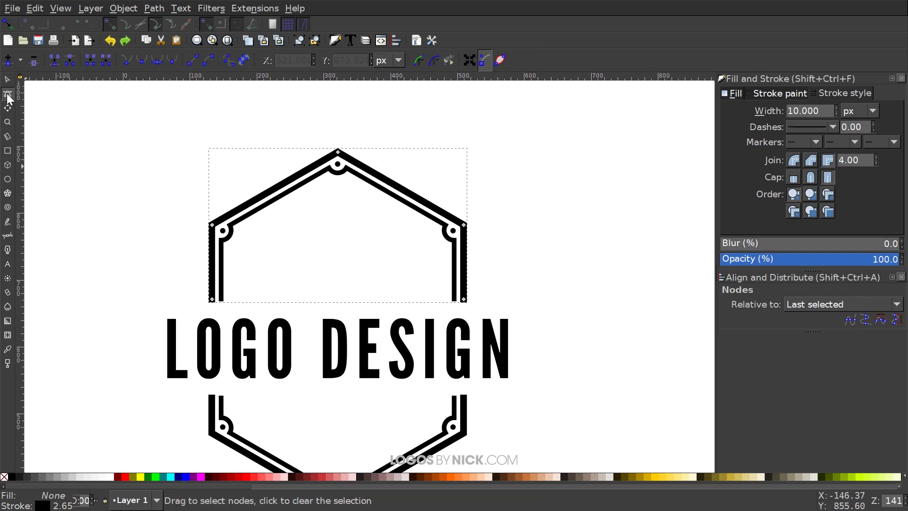
{"action": "mouse_move", "coordinate": [519, 312]}
{"action": "left_mouse_down"}
{"action": "mouse_move", "coordinate": [163, 288]}
{"action": "mouse_move", "coordinate": [216, 290]}
{"action": "left_mouse_up"}
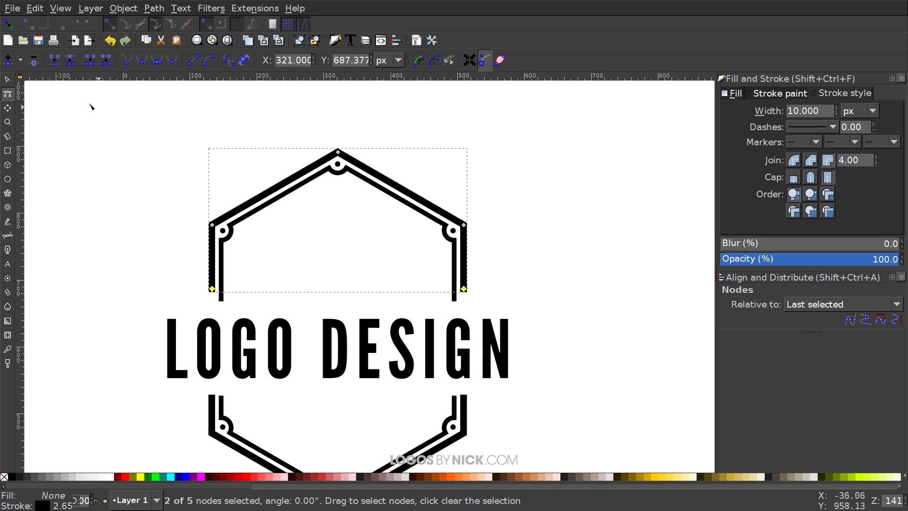
{"action": "left_click", "coordinate": [7, 236]}
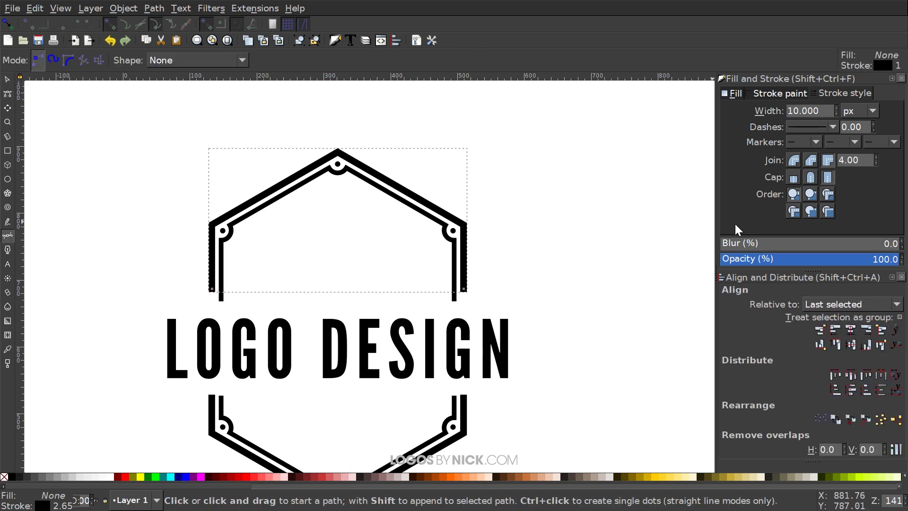
{"action": "key", "text": "Escape"}
{"action": "key", "text": "s"}
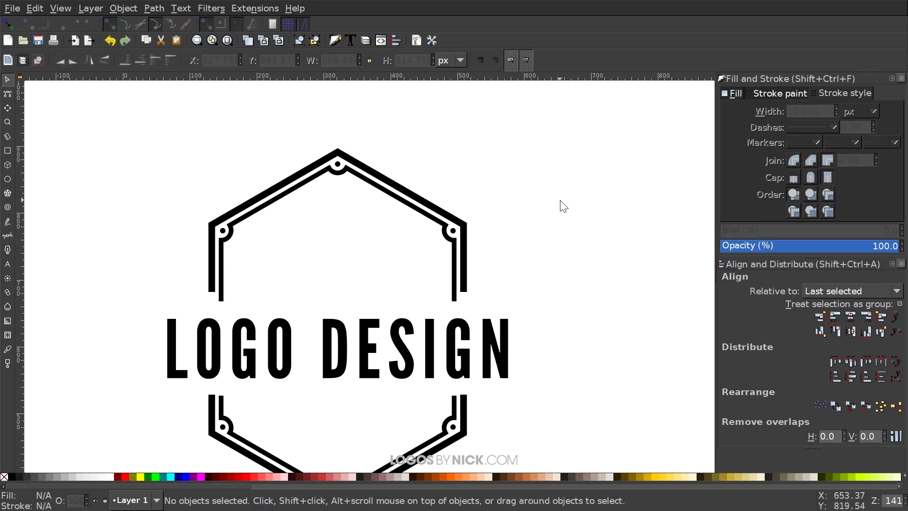
{"action": "left_click_drag", "start_coordinate": [520, 226], "coordinate": [524, 221]}
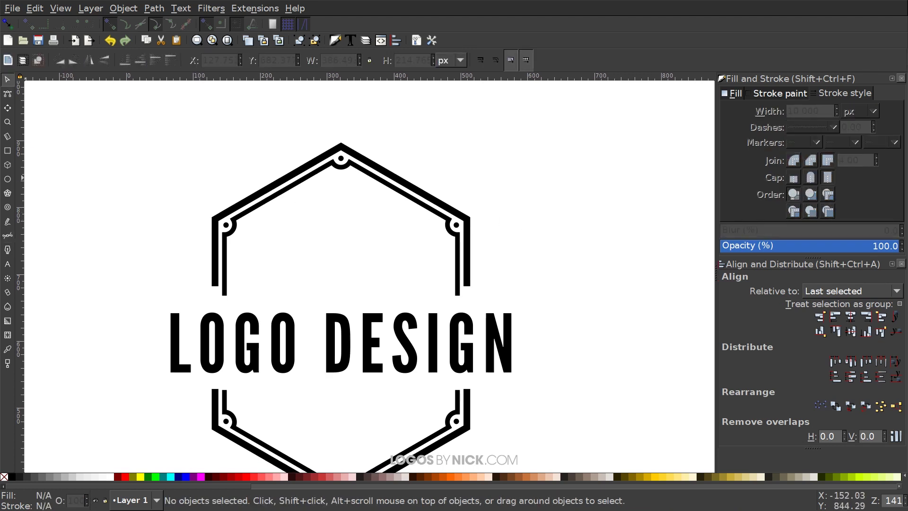
- Enable snapping and draw a straight horizontal line about 45 px long outward from the left end of the inner hexagon's upper piece
{"action": "left_click", "coordinate": [7, 236]}
{"action": "scroll", "coordinate": [336, 228], "scroll_direction": "down", "scroll_amount": 2}
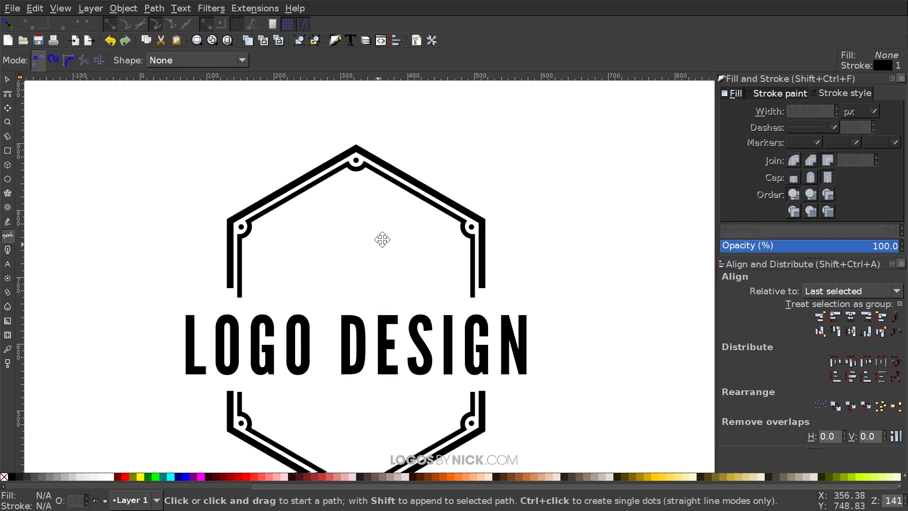
{"action": "left_click", "coordinate": [9, 23]}
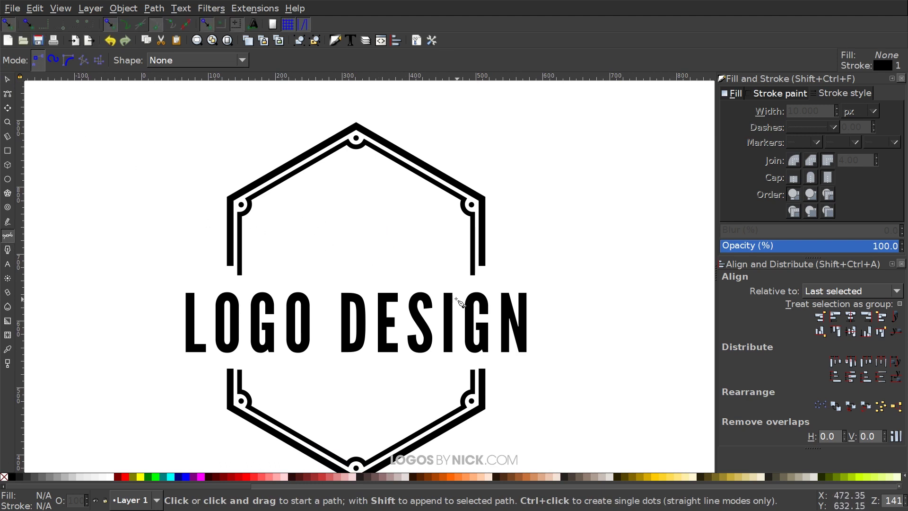
{"action": "scroll", "coordinate": [426, 271], "scroll_direction": "down", "scroll_amount": 2}
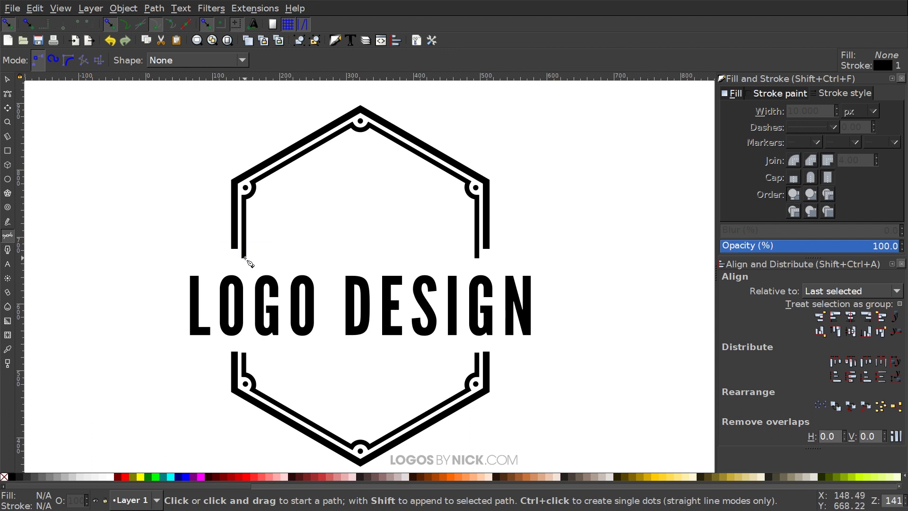
{"action": "left_click", "coordinate": [244, 256]}
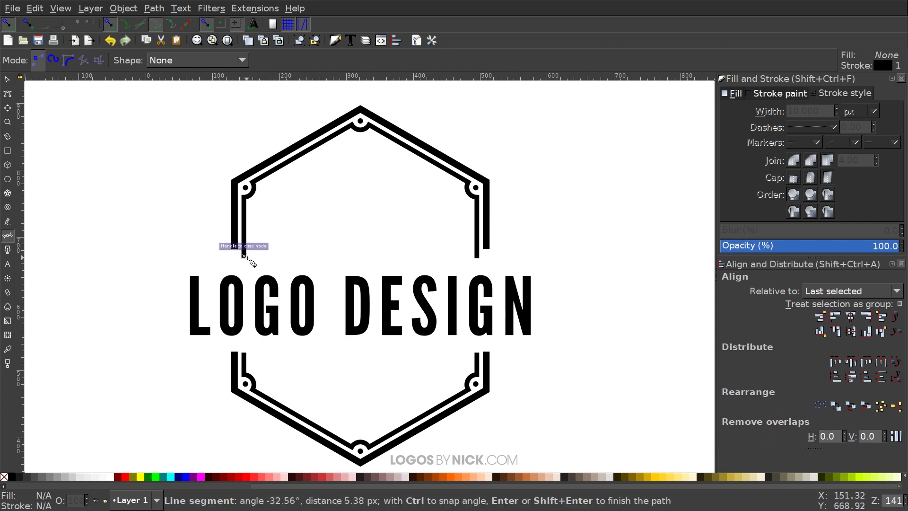
{"action": "double_click", "coordinate": [214, 256]}
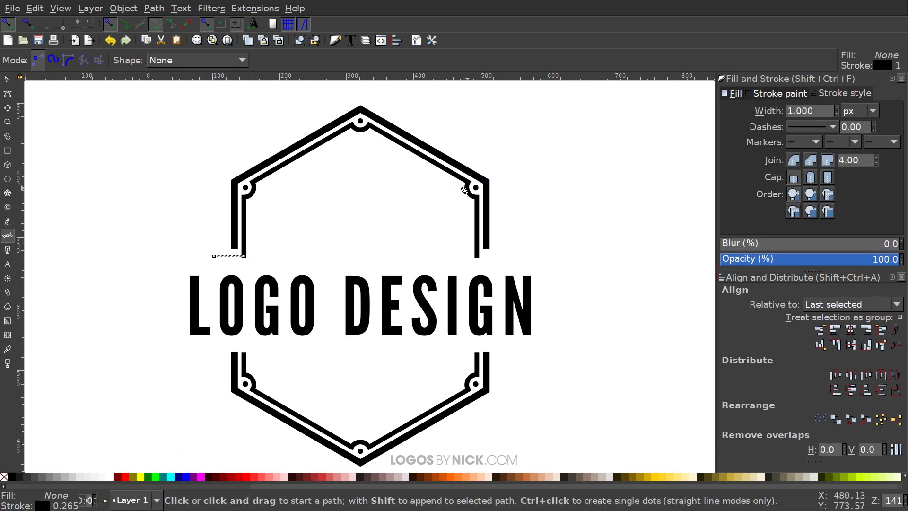
- Duplicate the short horizontal line and place the copy outward from the right end of the inner hexagon's upper piece
{"action": "left_click", "coordinate": [6, 80]}
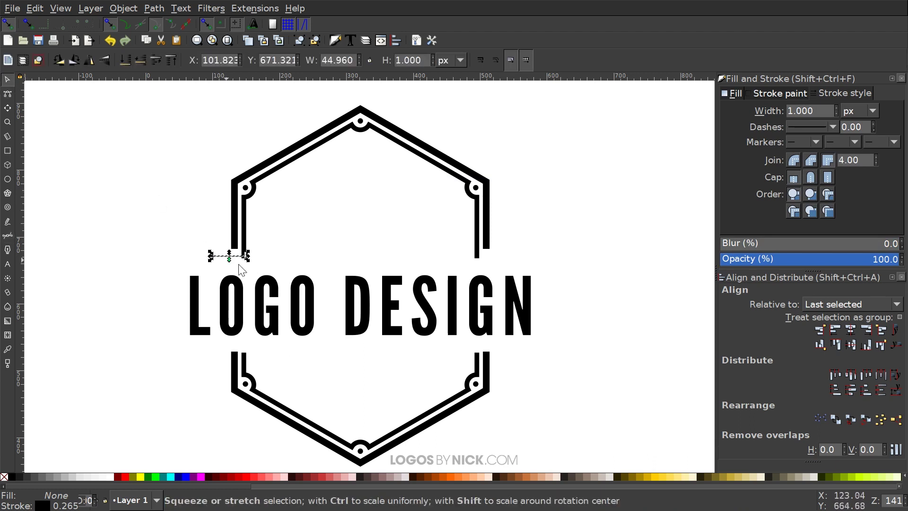
{"action": "key", "text": "ctrl+d"}
{"action": "left_click_drag", "start_coordinate": [237, 256], "coordinate": [497, 257]}
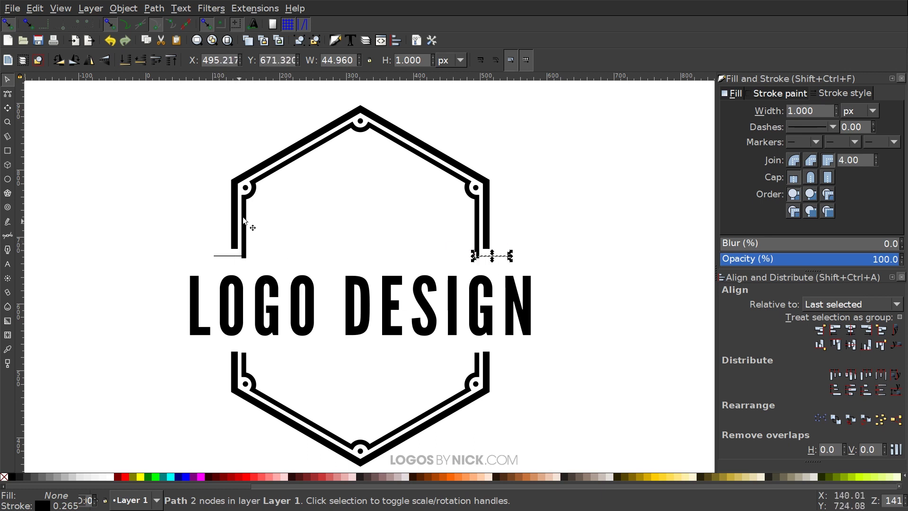
- Join both short horizontal lines to the inner hexagon's upper piece by merging the overlapping end nodes on each side
{"action": "scroll", "coordinate": [375, 251], "scroll_direction": "up", "scroll_amount": 1}
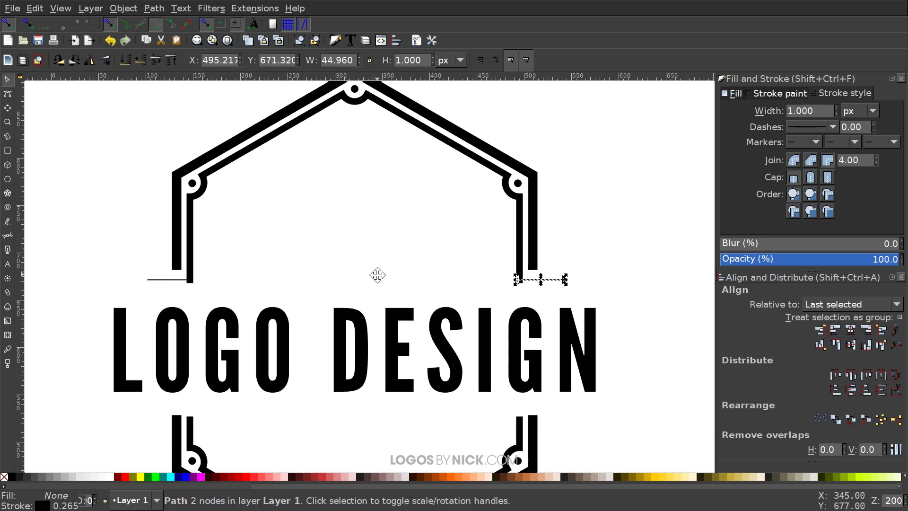
{"action": "scroll", "coordinate": [374, 274], "scroll_direction": "up", "scroll_amount": 2}
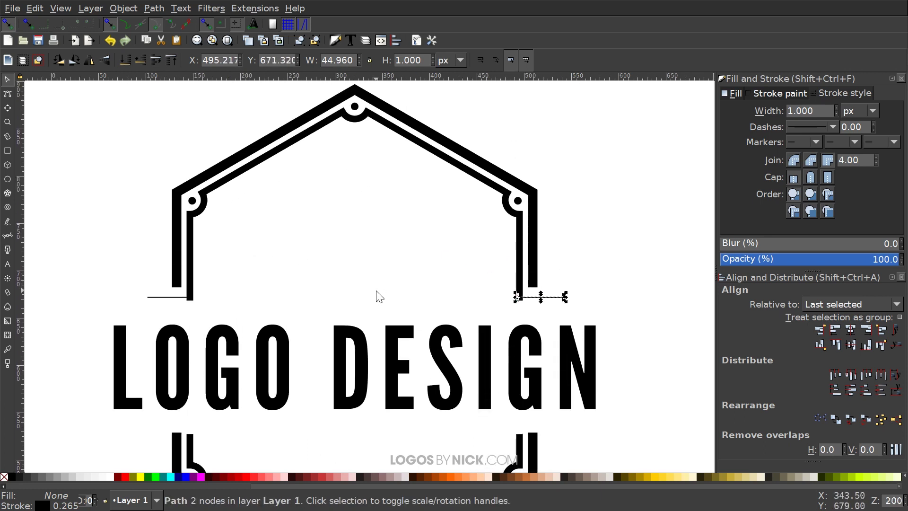
{"action": "left_click", "coordinate": [169, 297], "text": "shift"}
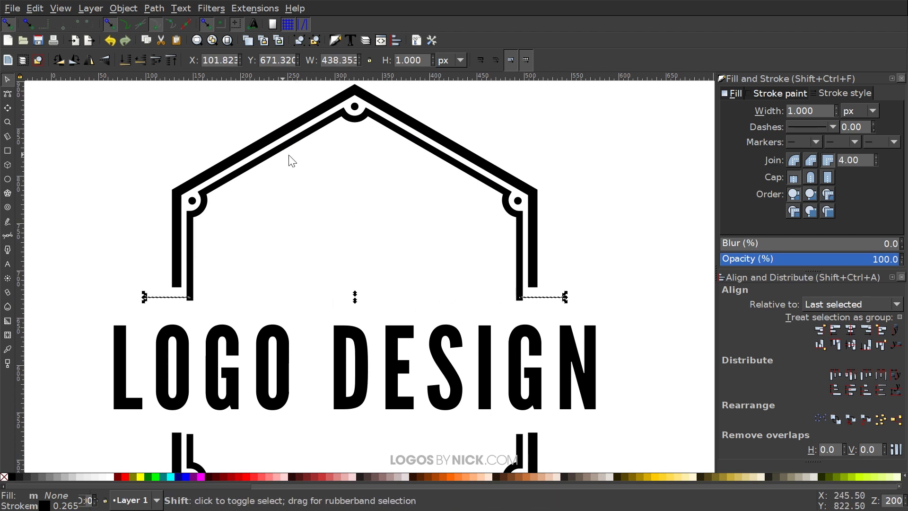
{"action": "left_click", "coordinate": [310, 138], "text": "shift"}
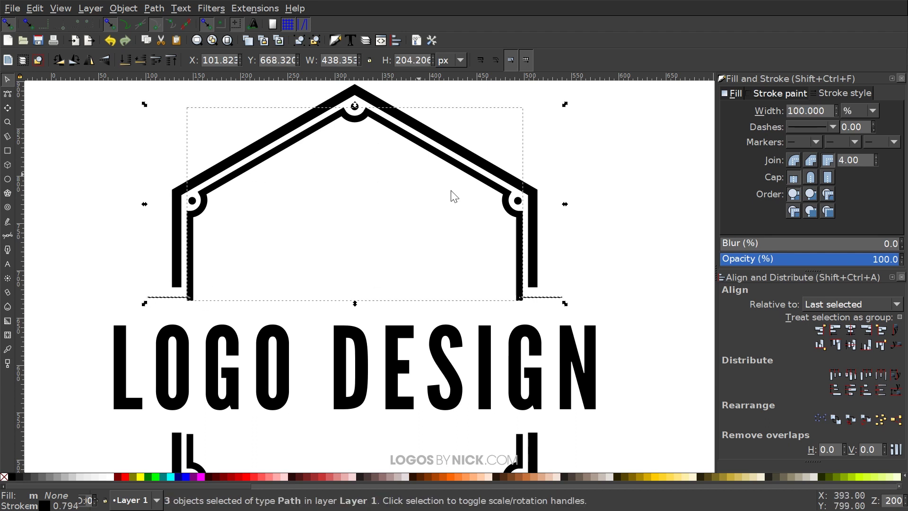
{"action": "left_click", "coordinate": [7, 94]}
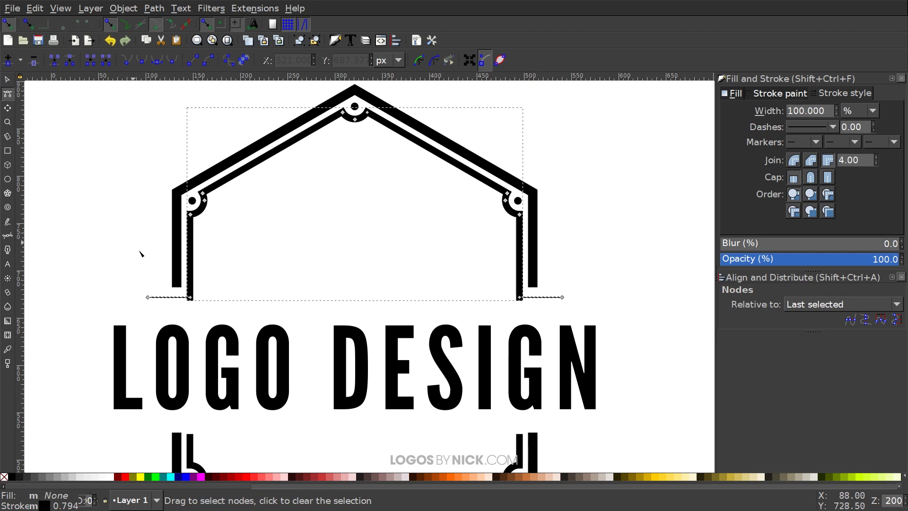
{"action": "left_click_drag", "start_coordinate": [195, 301], "coordinate": [182, 288]}
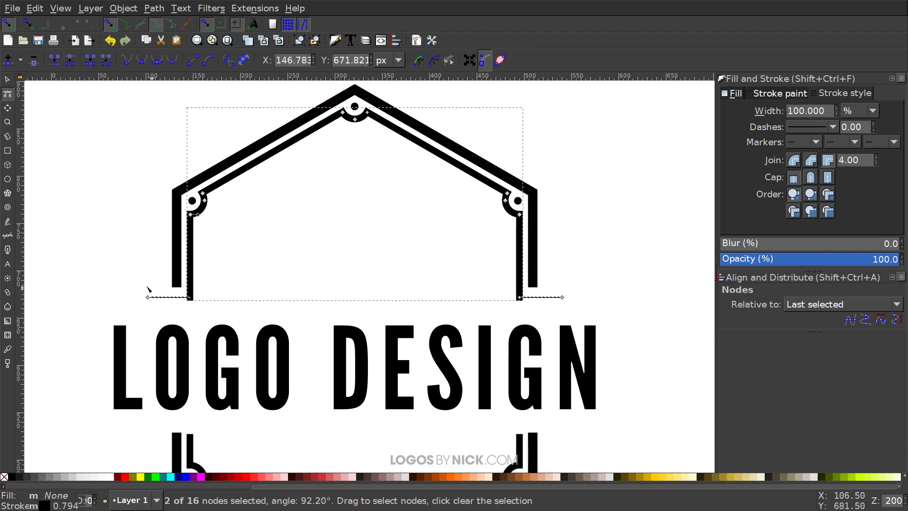
{"action": "left_click", "coordinate": [57, 61]}
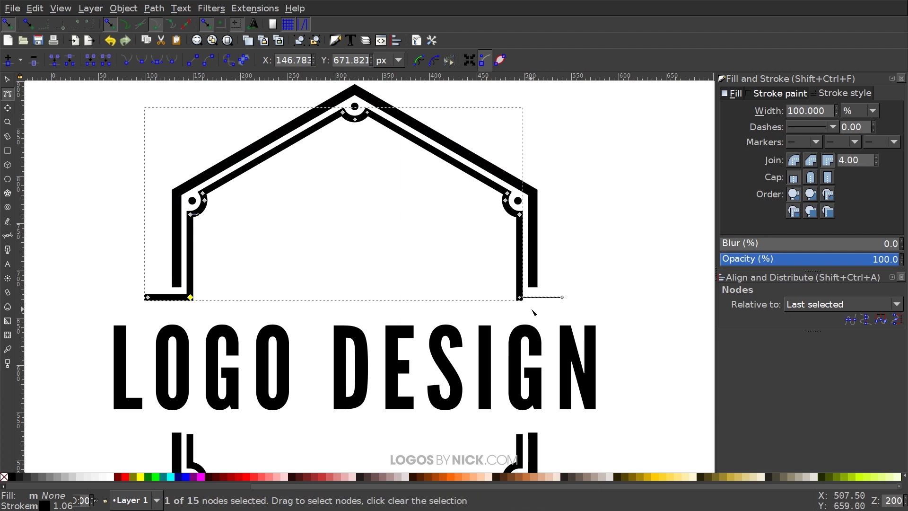
{"action": "left_click_drag", "start_coordinate": [532, 310], "coordinate": [504, 286]}
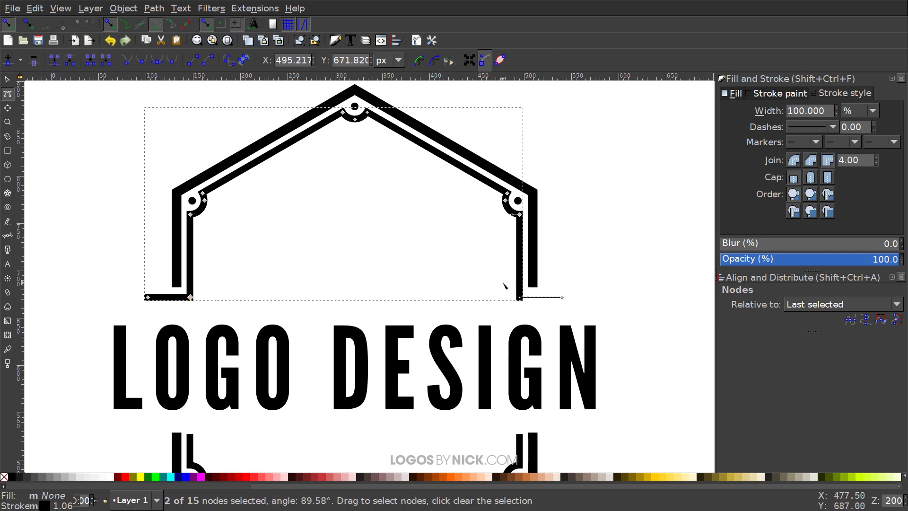
{"action": "left_click", "coordinate": [60, 61]}
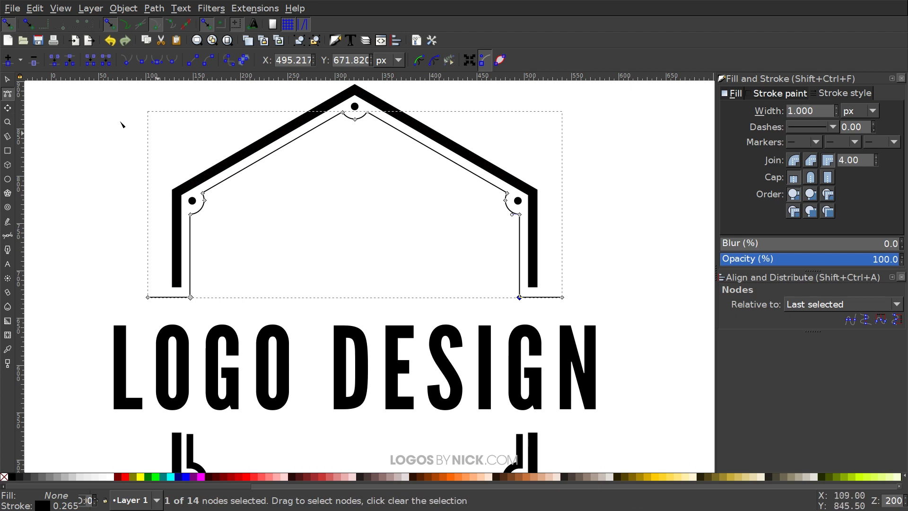
- Set the stroke width of the inner hexagon's upper piece with the horizontal arms to 7 px, matching the lower piece
{"action": "left_click", "coordinate": [7, 79]}
{"action": "left_click_drag", "start_coordinate": [419, 308], "coordinate": [394, 334]}
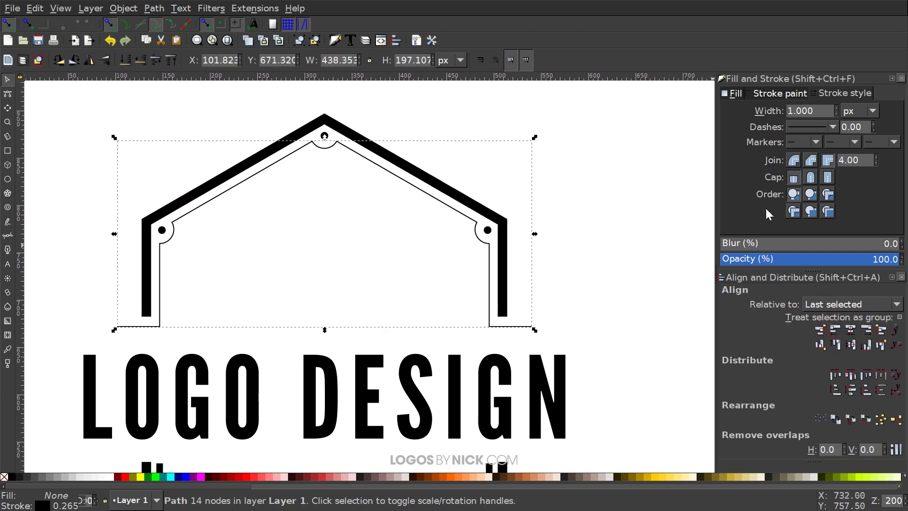
{"action": "left_click", "coordinate": [813, 110]}
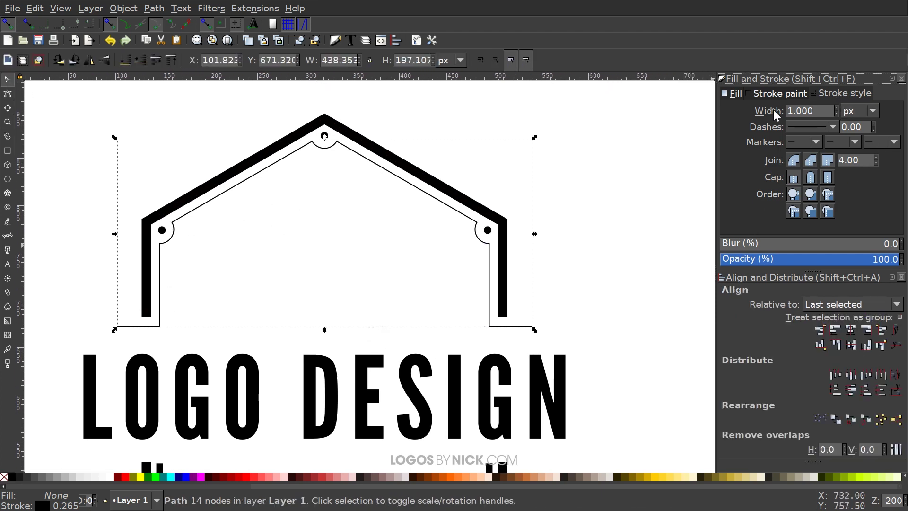
{"action": "scroll", "coordinate": [573, 270], "scroll_direction": "down", "scroll_amount": 5}
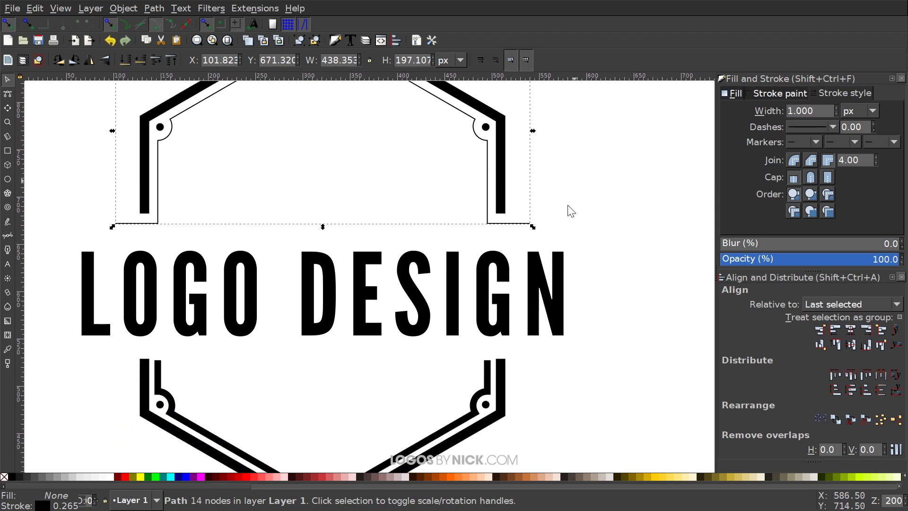
{"action": "left_click", "coordinate": [490, 367]}
{"action": "scroll", "coordinate": [496, 227], "scroll_direction": "up", "scroll_amount": 5}
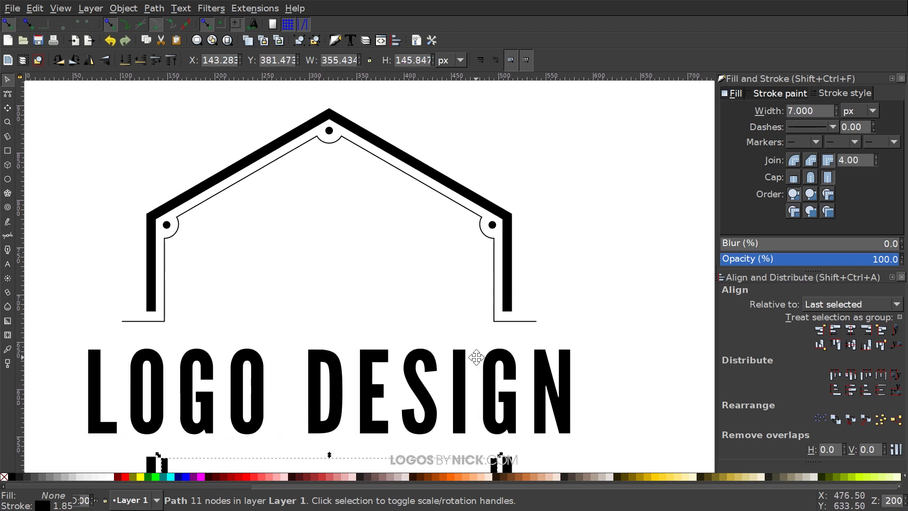
{"action": "left_click", "coordinate": [493, 231]}
{"action": "left_click_drag", "start_coordinate": [818, 110], "coordinate": [792, 110]}
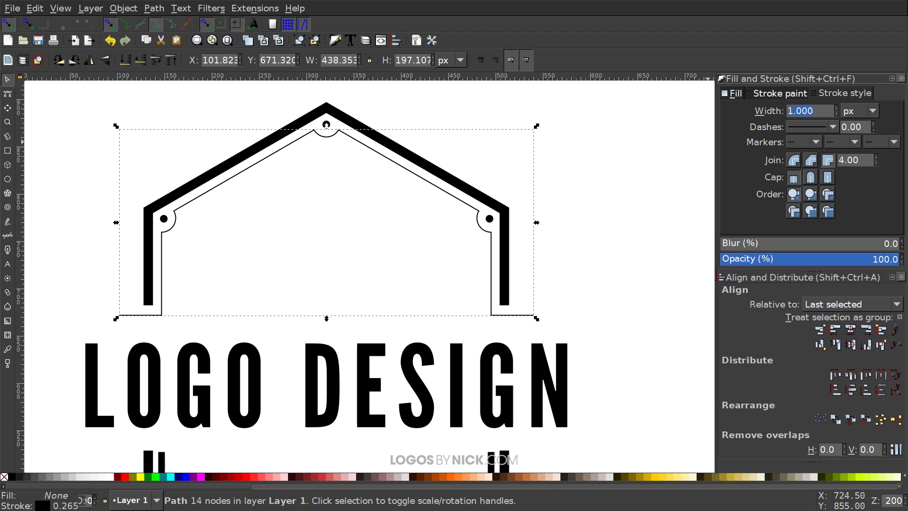
{"action": "type", "text": "73"}
{"action": "key", "text": "Return"}
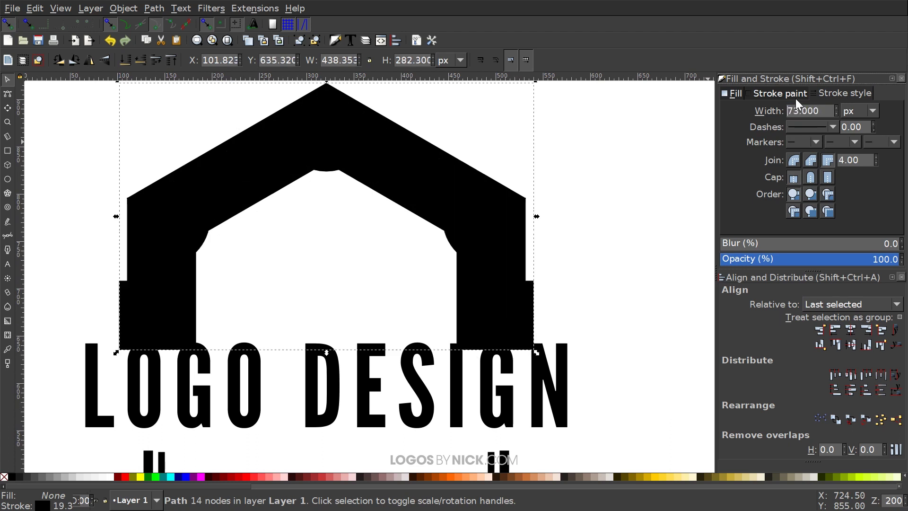
{"action": "type", "text": "7"}
{"action": "key", "text": "Return"}
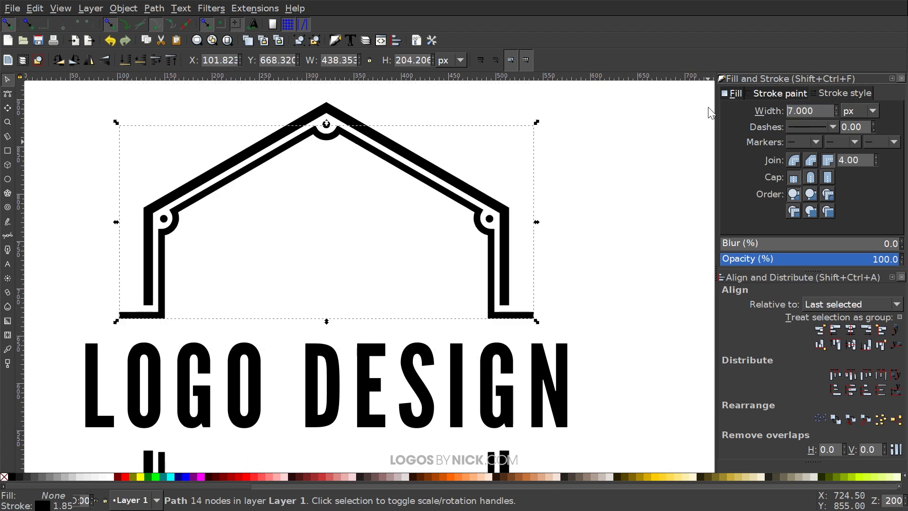
- Group the lower half's frame pieces and corner dots, and group the upper half's pieces and dots separately
{"action": "left_click_drag", "start_coordinate": [435, 198], "coordinate": [470, 204]}
{"action": "scroll", "coordinate": [447, 292], "scroll_direction": "down", "scroll_amount": 1}
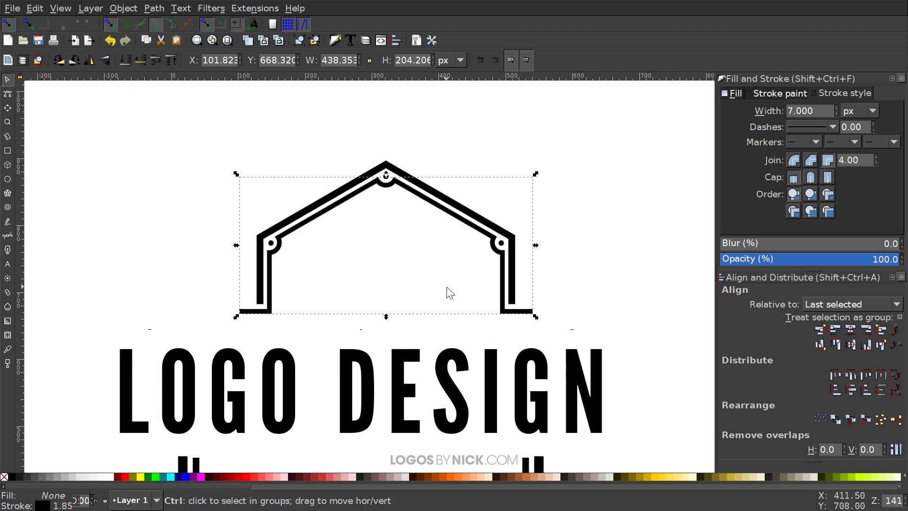
{"action": "left_click_drag", "start_coordinate": [453, 308], "coordinate": [419, 259]}
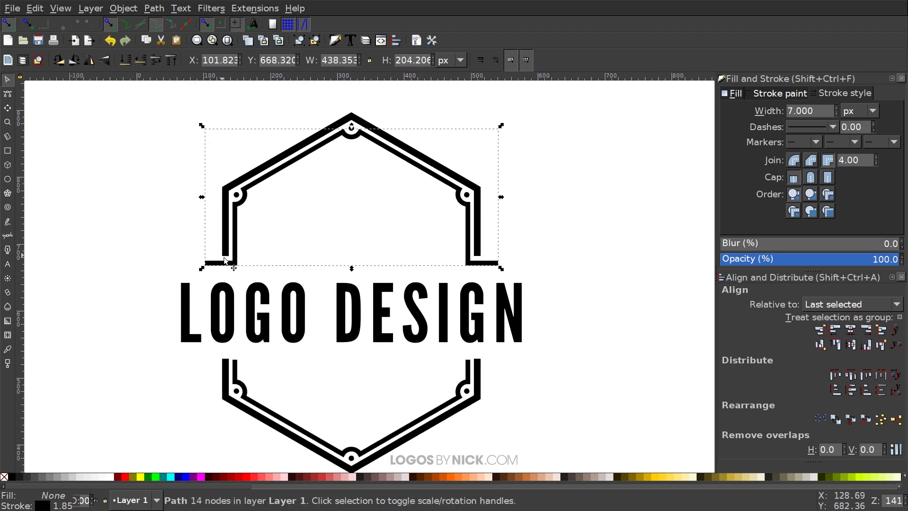
{"action": "mouse_move", "coordinate": [519, 262]}
{"action": "left_mouse_down"}
{"action": "mouse_move", "coordinate": [518, 253]}
{"action": "mouse_move", "coordinate": [530, 269]}
{"action": "left_mouse_up"}
{"action": "scroll", "coordinate": [369, 270], "scroll_direction": "down", "scroll_amount": 2}
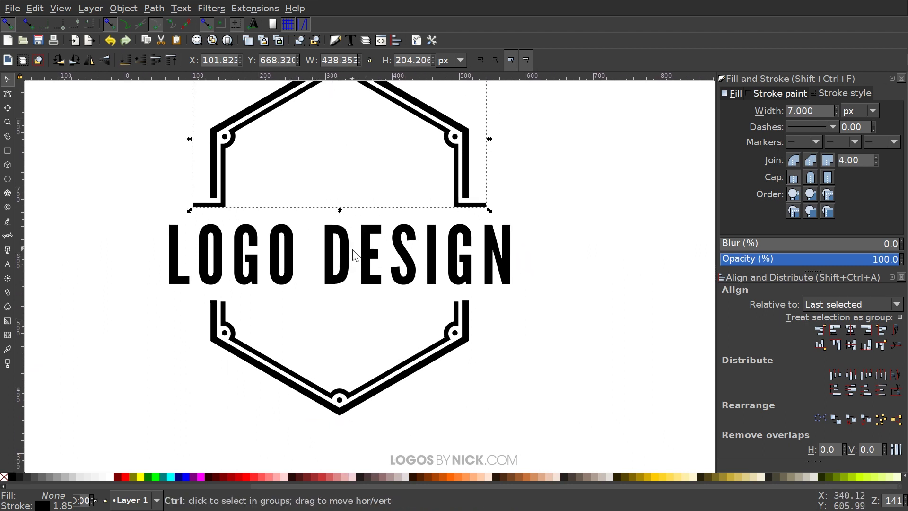
{"action": "mouse_move", "coordinate": [560, 405]}
{"action": "left_mouse_down"}
{"action": "mouse_move", "coordinate": [389, 324]}
{"action": "mouse_move", "coordinate": [227, 274]}
{"action": "mouse_move", "coordinate": [201, 283]}
{"action": "left_mouse_up"}
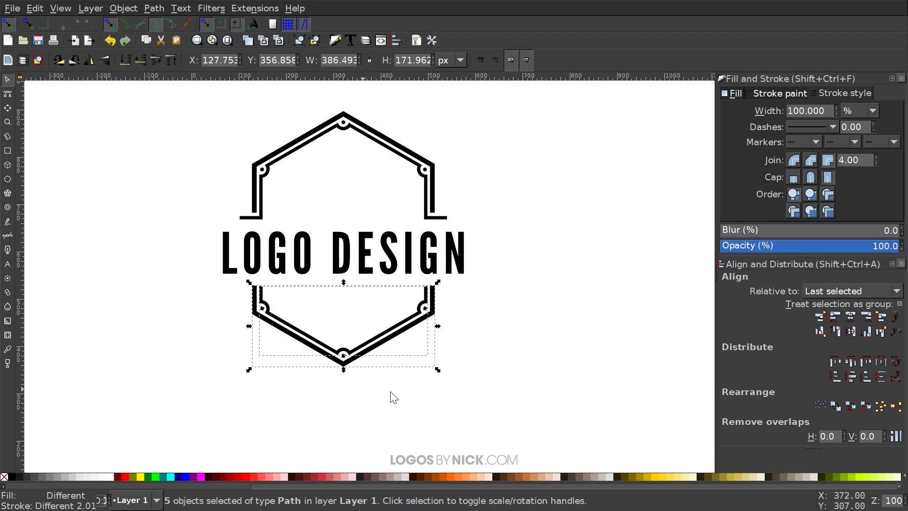
{"action": "left_click", "coordinate": [296, 42]}
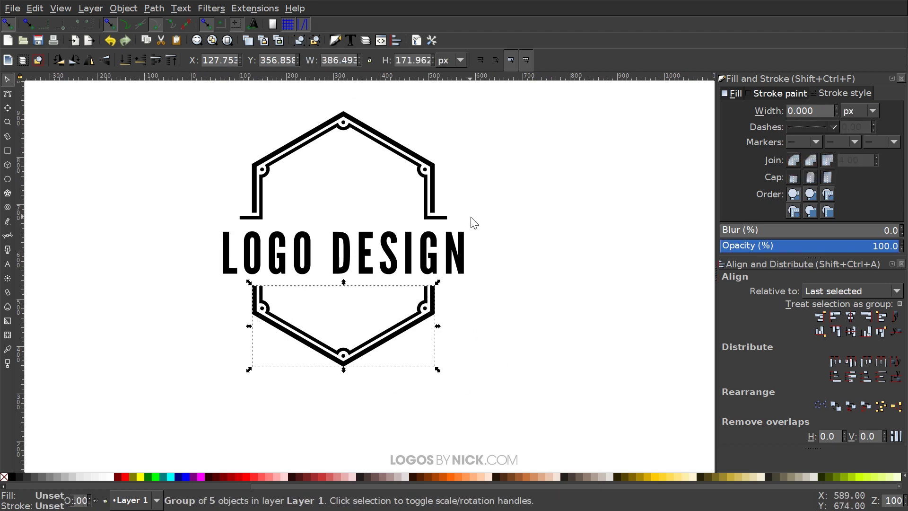
{"action": "left_click_drag", "start_coordinate": [473, 217], "coordinate": [159, 88]}
{"action": "left_click", "coordinate": [301, 42]}
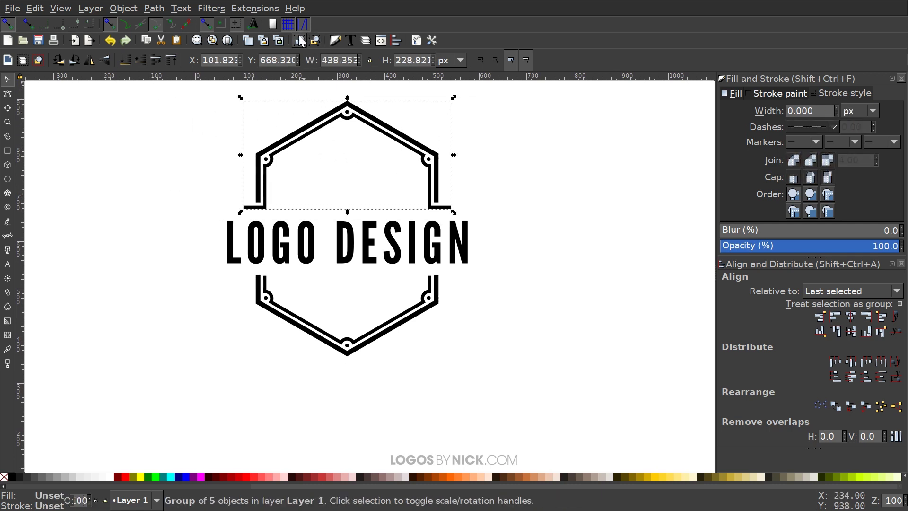
- Replace the lower half of the badge with a vertically flipped duplicate of the upper group, placed just beneath the lettering
{"action": "key", "text": "ctrl"}
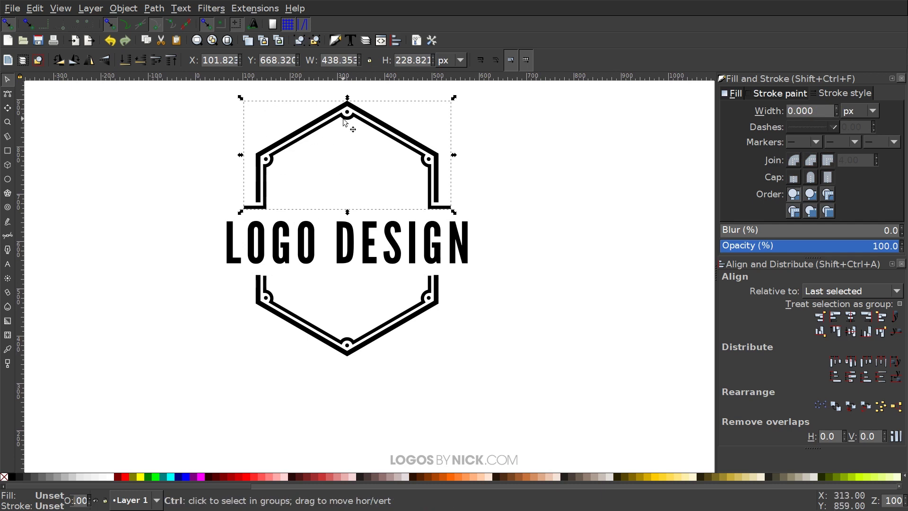
{"action": "left_click", "coordinate": [104, 61]}
{"action": "left_click_drag", "start_coordinate": [351, 206], "coordinate": [339, 469]}
{"action": "left_click_drag", "start_coordinate": [409, 316], "coordinate": [671, 263]}
{"action": "key", "text": "Delete"}
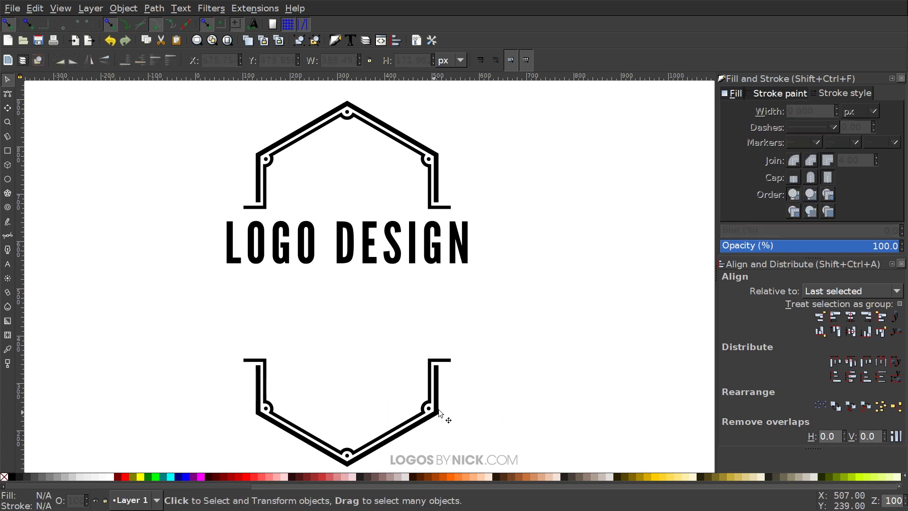
{"action": "left_click_drag", "start_coordinate": [435, 406], "coordinate": [422, 327]}
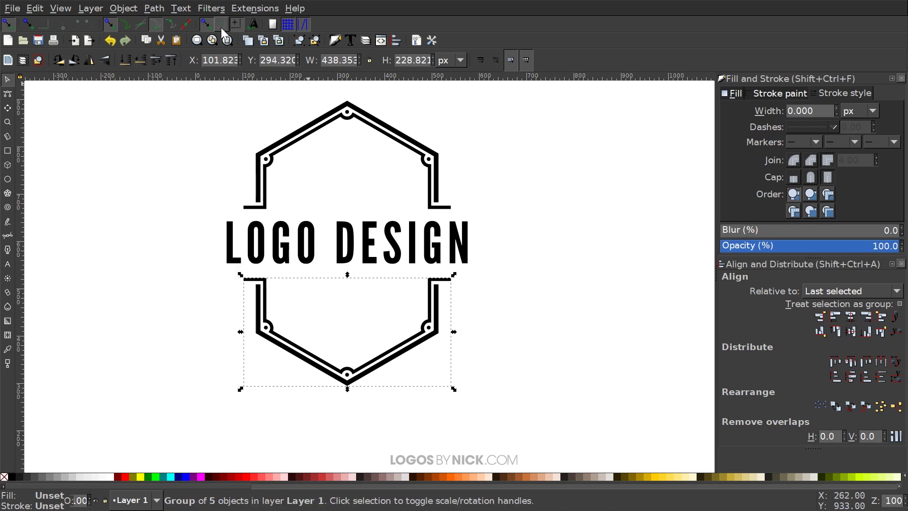
- Ungroup the lower half and shorten its sides by moving all corner, notch and dot nodes up together about 43 px
{"action": "double_click", "coordinate": [315, 42]}
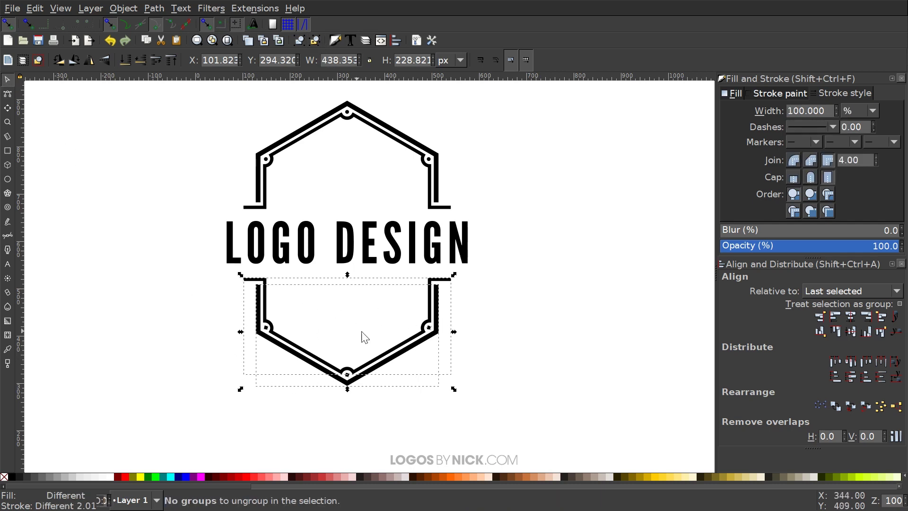
{"action": "left_click", "coordinate": [8, 95]}
{"action": "left_click_drag", "start_coordinate": [622, 415], "coordinate": [170, 312]}
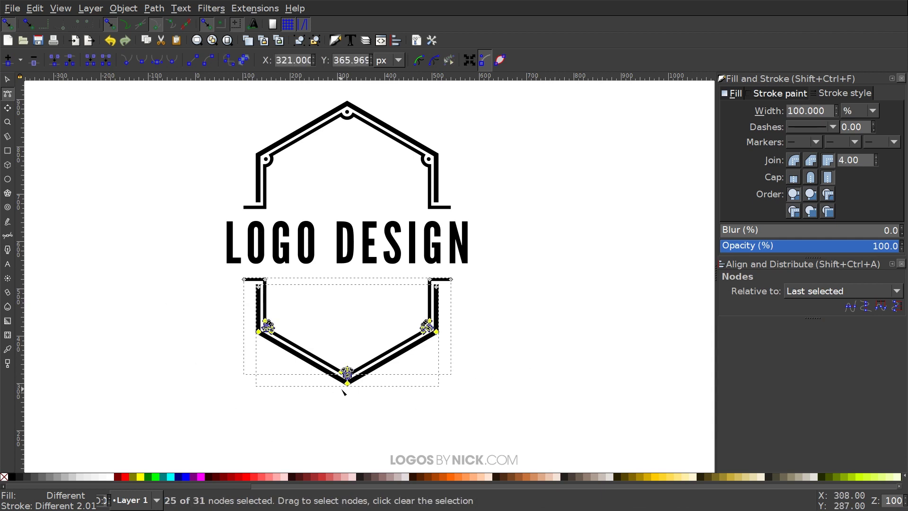
{"action": "left_click_drag", "start_coordinate": [347, 383], "coordinate": [352, 367]}
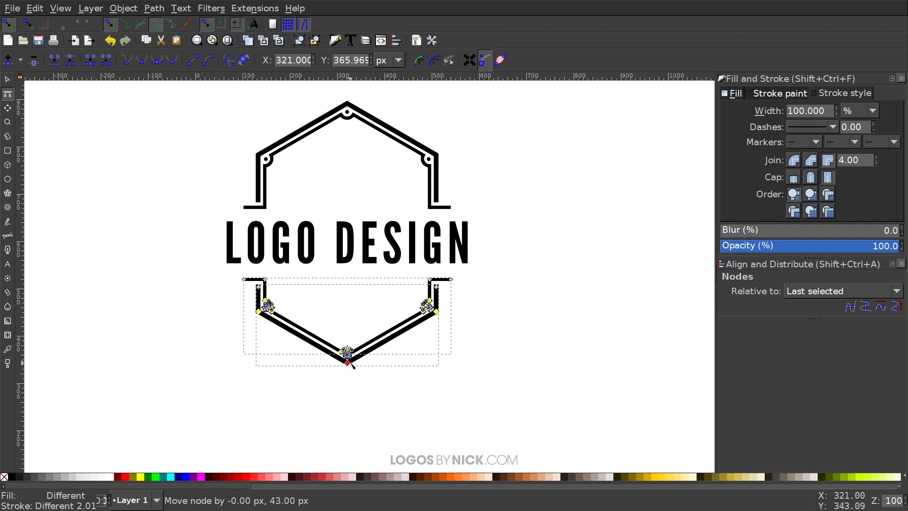
{"action": "left_click", "coordinate": [10, 80]}
{"action": "left_click", "coordinate": [547, 332]}
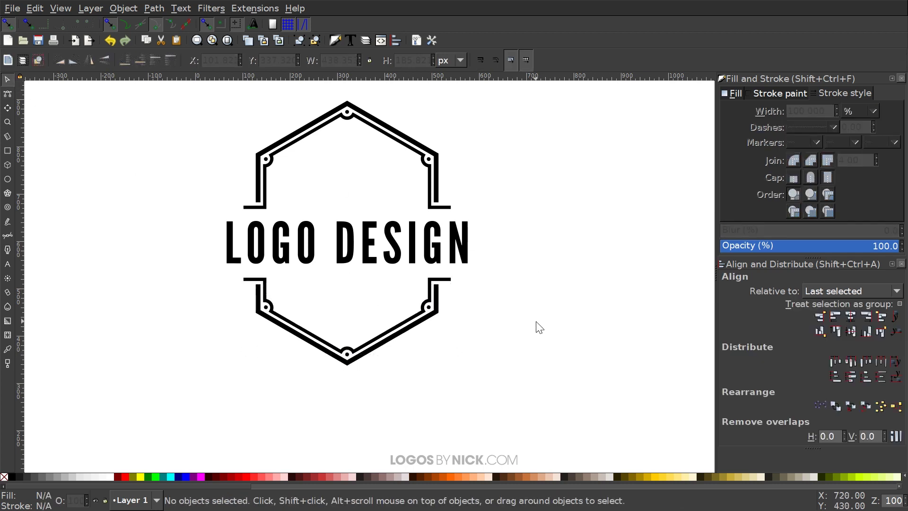
- Distribute the lower inner frame piece, the "LOGO DESIGN" text and the upper group with equal vertical gaps
{"action": "left_click_drag", "start_coordinate": [533, 314], "coordinate": [521, 342]}
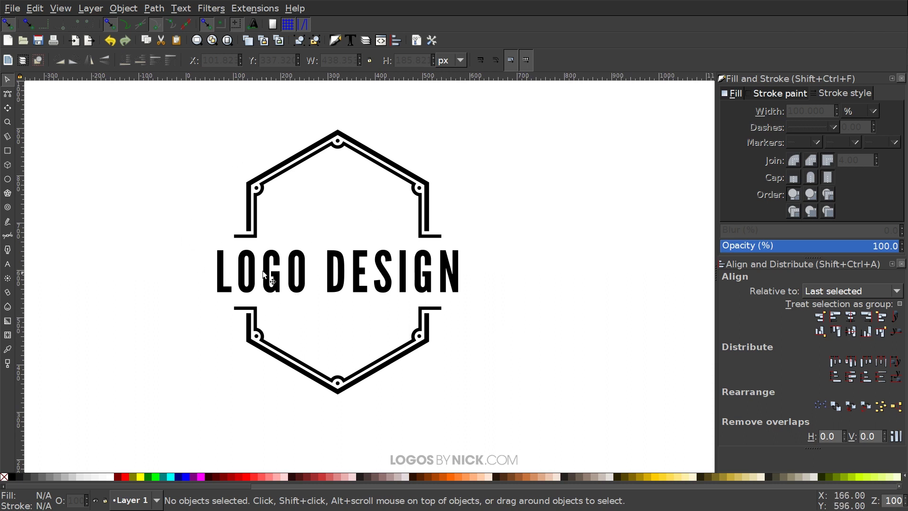
{"action": "left_click", "coordinate": [251, 257]}
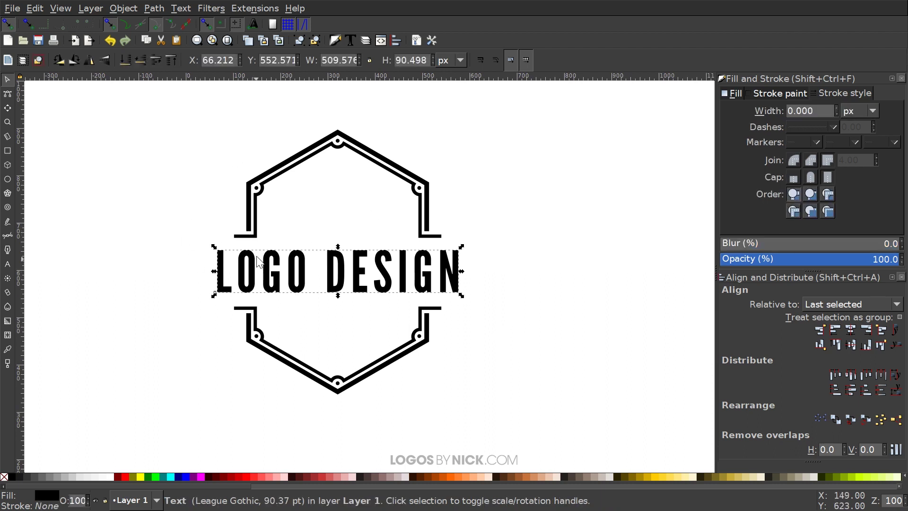
{"action": "left_click", "coordinate": [245, 314]}
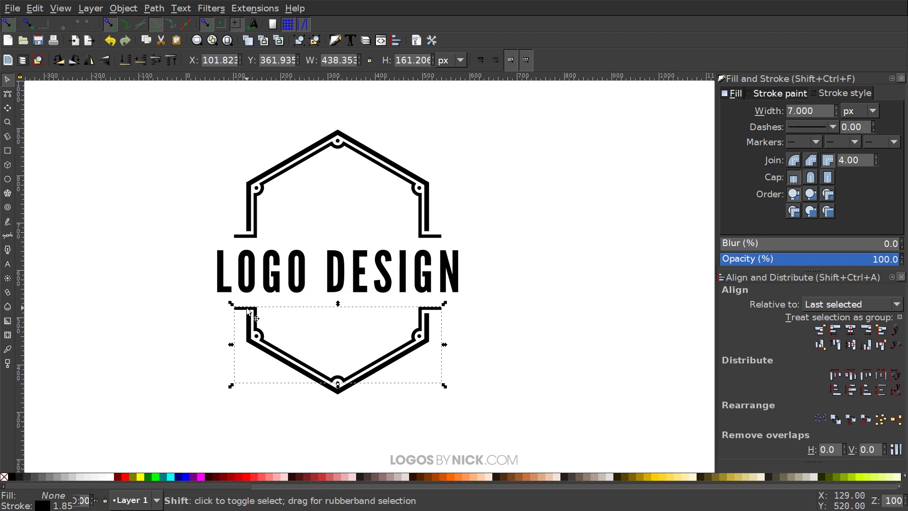
{"action": "left_click", "coordinate": [264, 268], "text": "shift"}
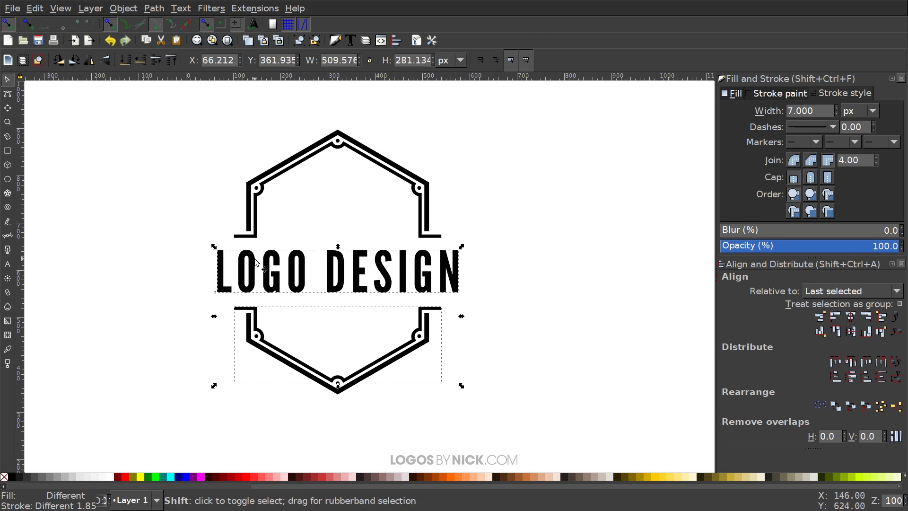
{"action": "left_click", "coordinate": [240, 238], "text": "shift"}
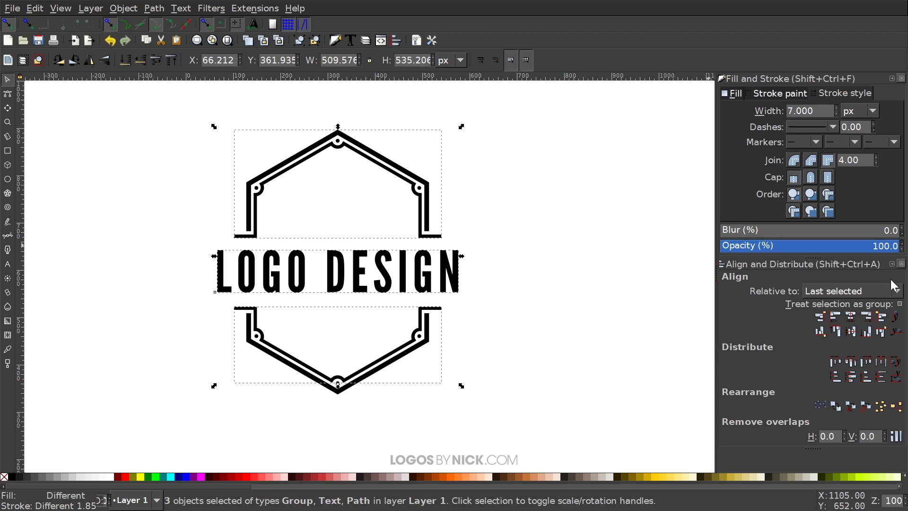
{"action": "left_click", "coordinate": [884, 378]}
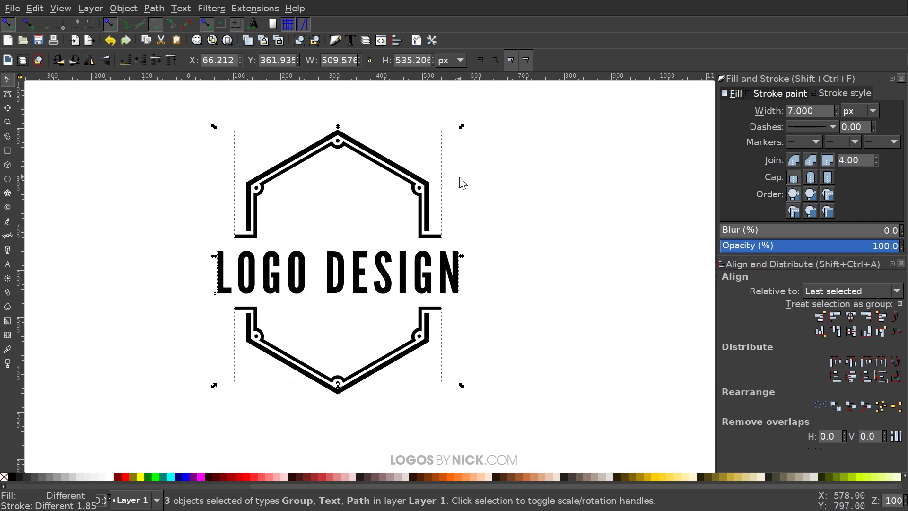
{"action": "left_click", "coordinate": [531, 198]}
{"action": "left_click_drag", "start_coordinate": [549, 294], "coordinate": [535, 318]}
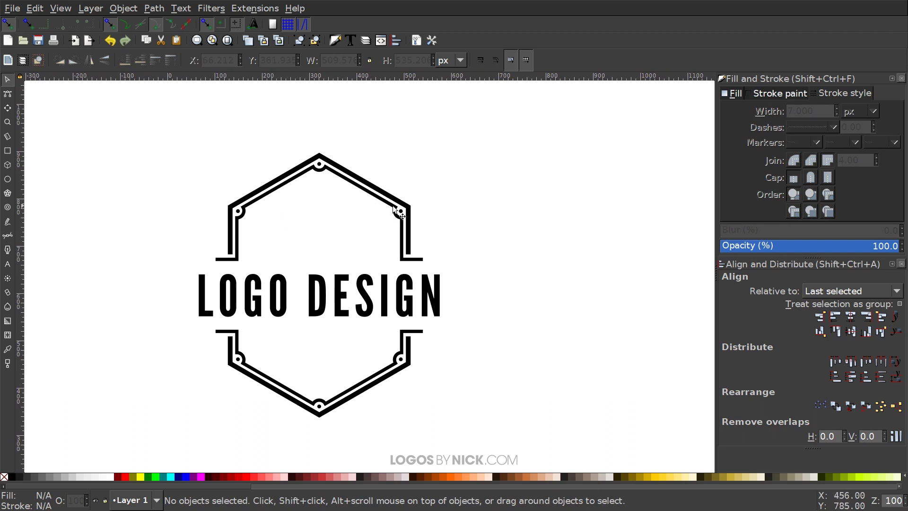
- Draw an upright star about 230 px wide beside the badge, with 5 corners and a spoke ratio of 0.375
{"action": "scroll", "coordinate": [325, 370], "scroll_direction": "up", "scroll_amount": 2}
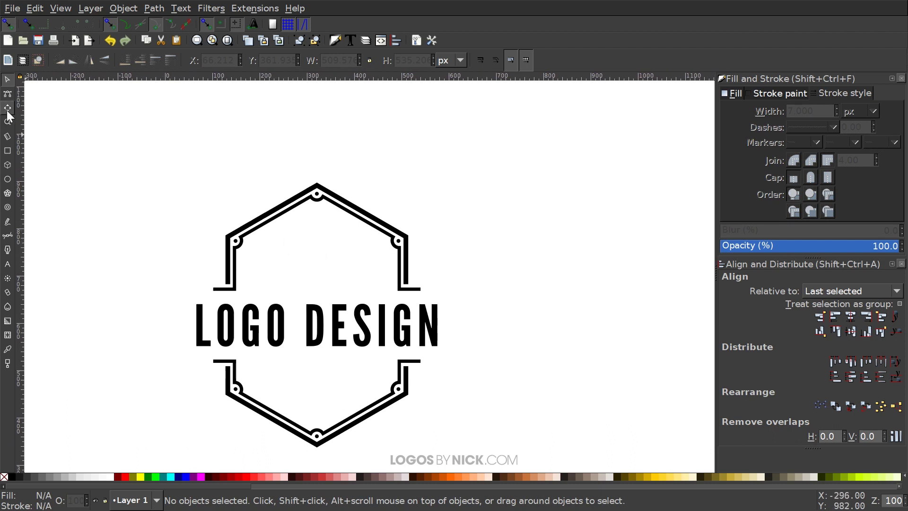
{"action": "left_click", "coordinate": [8, 194]}
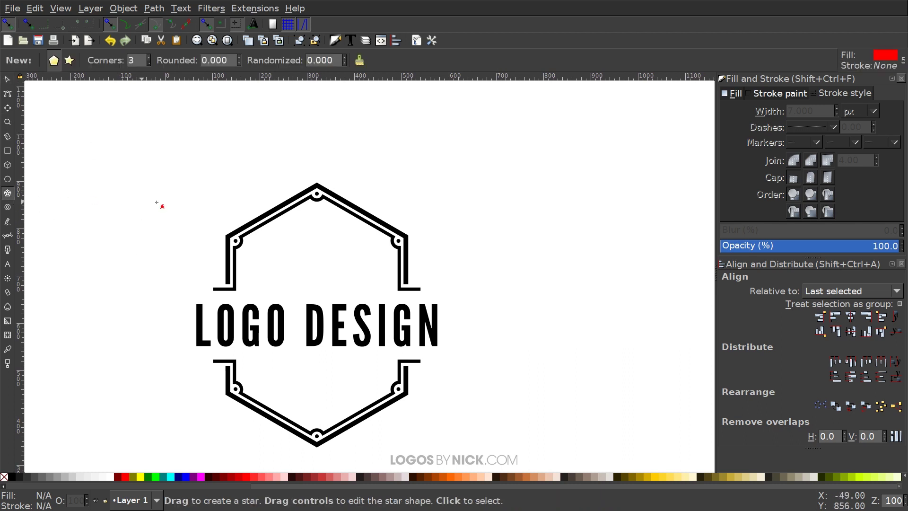
{"action": "left_click", "coordinate": [70, 60]}
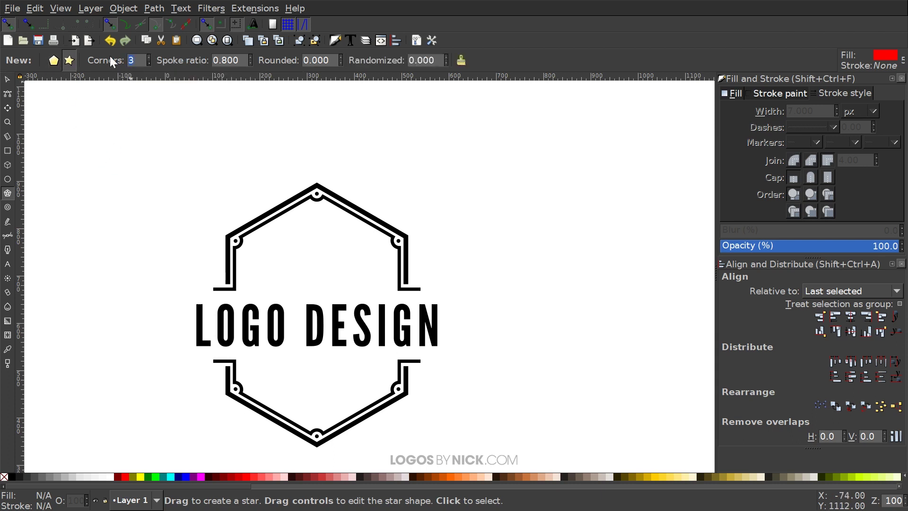
{"action": "type", "text": "5"}
{"action": "key", "text": "Tab"}
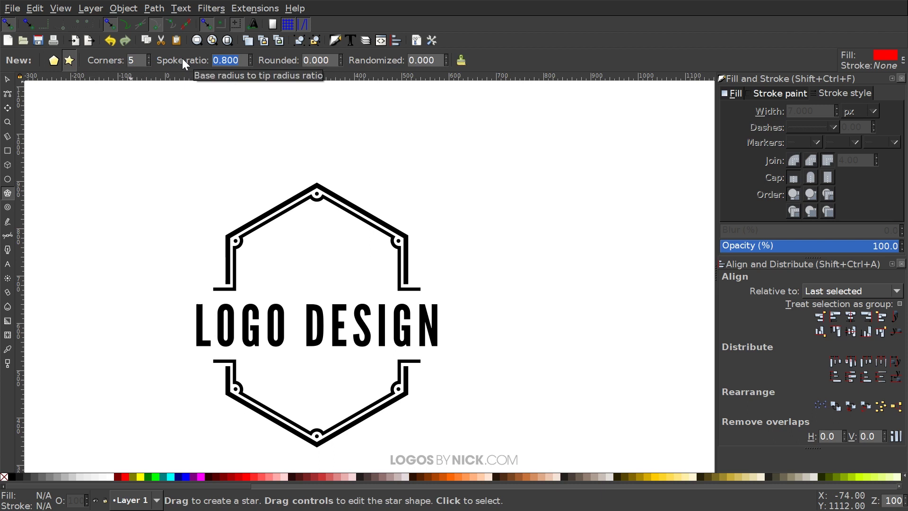
{"action": "type", "text": "0.375"}
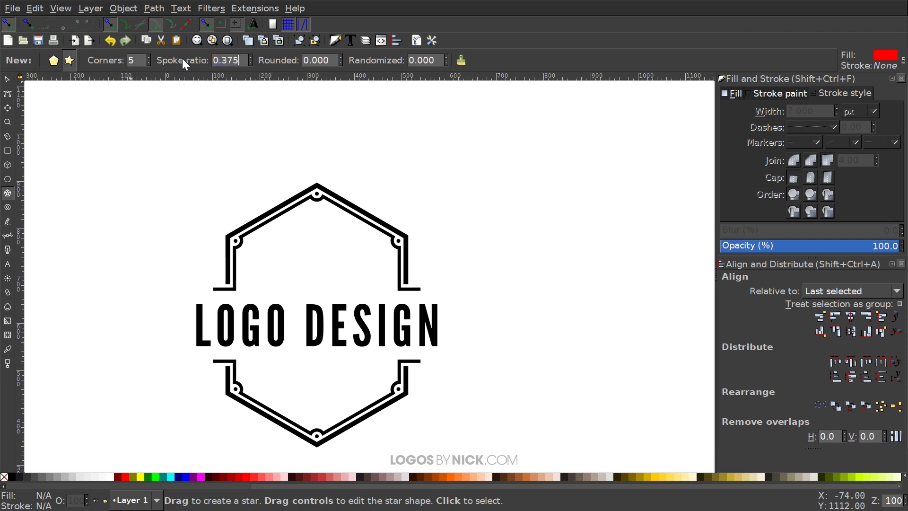
{"action": "left_click_drag", "start_coordinate": [283, 197], "coordinate": [272, 219]}
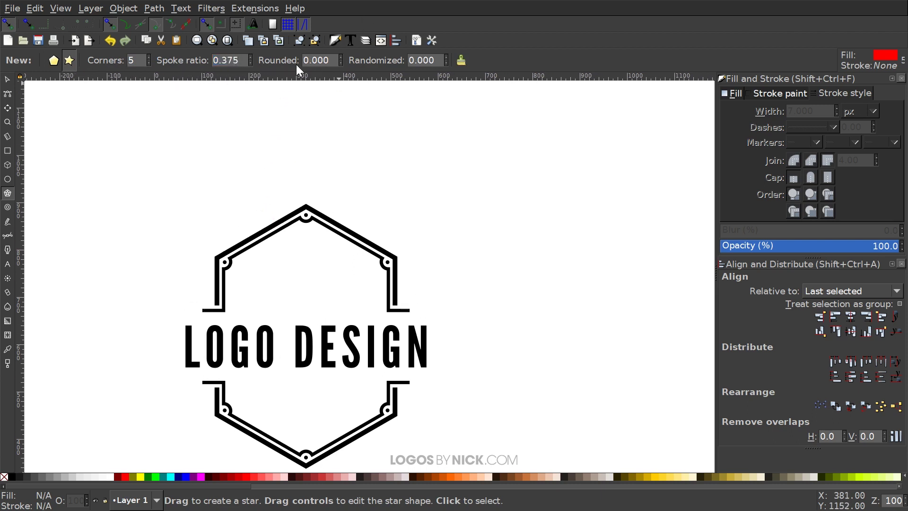
{"action": "scroll", "coordinate": [449, 299], "scroll_direction": "right", "scroll_amount": 1}
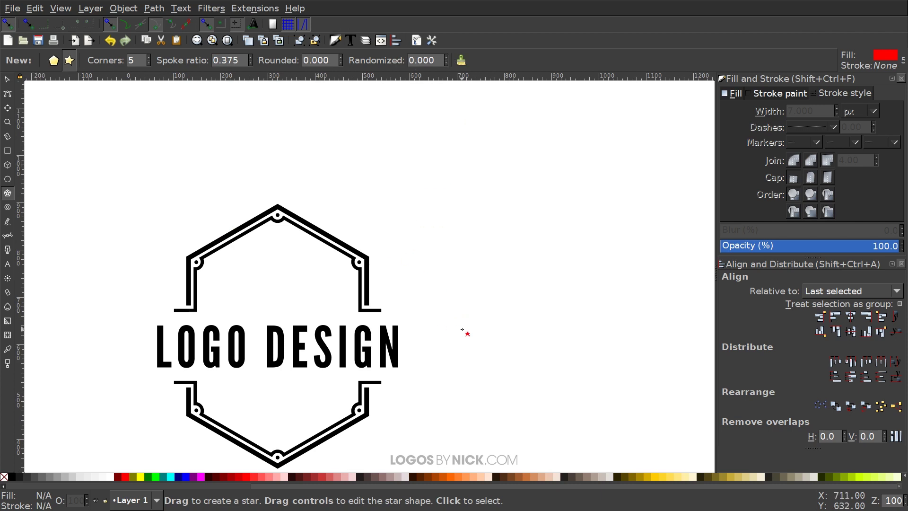
{"action": "left_click_drag", "start_coordinate": [462, 329], "coordinate": [463, 273]}
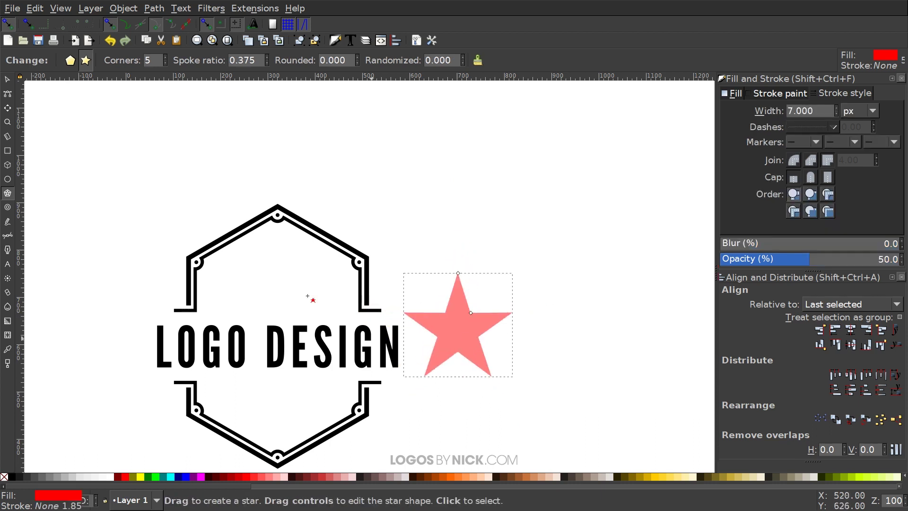
- Give the star a black fill and raise its opacity to 100%
{"action": "left_click", "coordinate": [13, 81]}
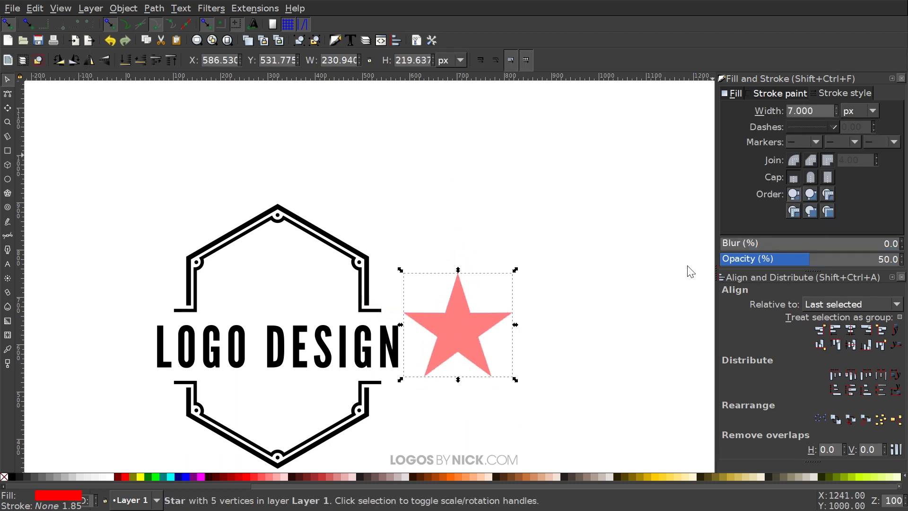
{"action": "left_click", "coordinate": [12, 477]}
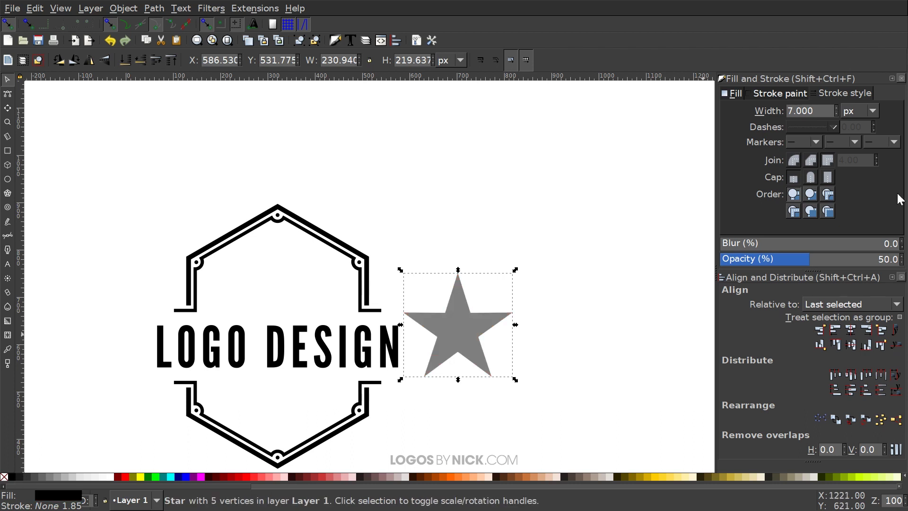
{"action": "left_click_drag", "start_coordinate": [820, 261], "coordinate": [906, 250]}
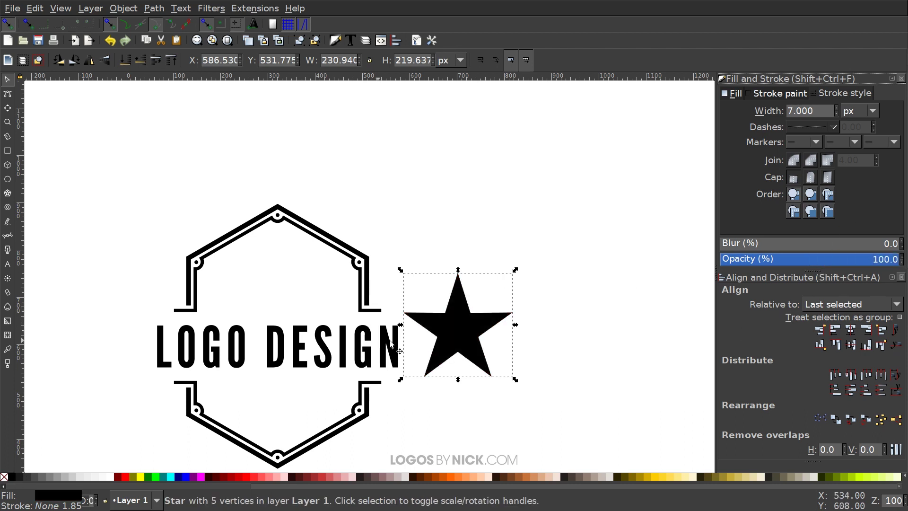
- Shrink the star to about 41 px wide and, with snapping off, centre it horizontally inside the upper half of the frame
{"action": "left_click_drag", "start_coordinate": [514, 330], "coordinate": [283, 279]}
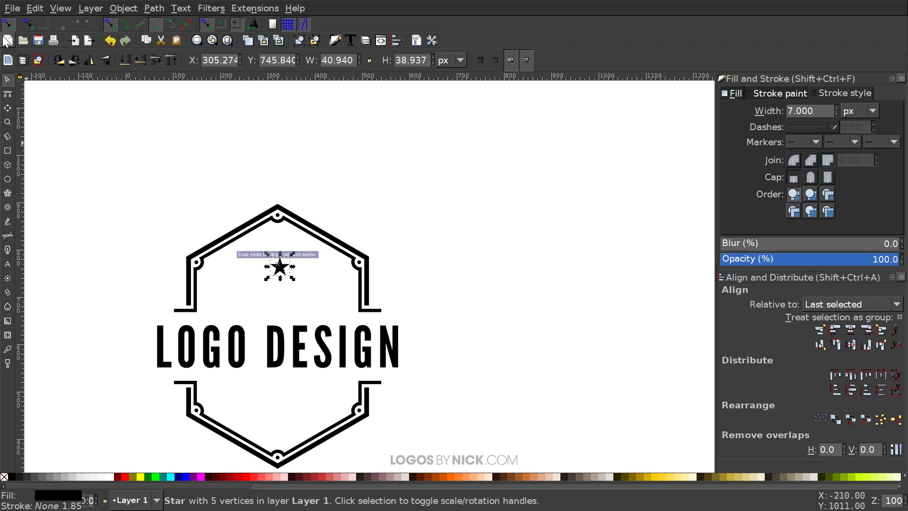
{"action": "left_click", "coordinate": [7, 23]}
{"action": "left_click_drag", "start_coordinate": [279, 278], "coordinate": [317, 291]}
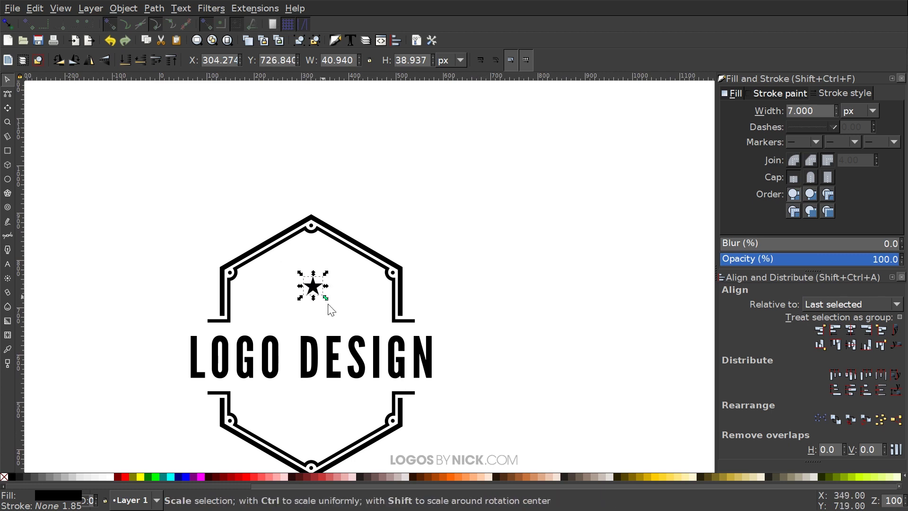
{"action": "left_click", "coordinate": [395, 292], "text": "shift"}
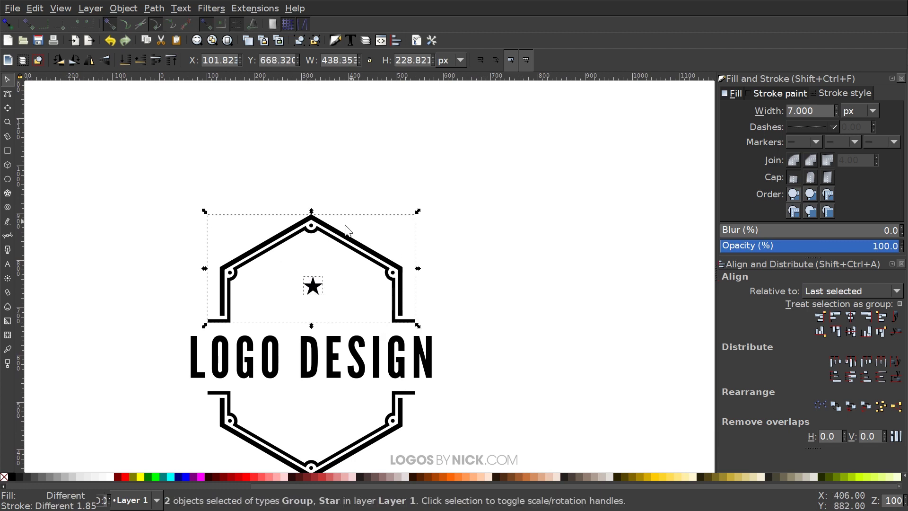
{"action": "left_click", "coordinate": [853, 313]}
{"action": "left_click_drag", "start_coordinate": [483, 276], "coordinate": [529, 279]}
{"action": "left_click", "coordinate": [563, 285]}
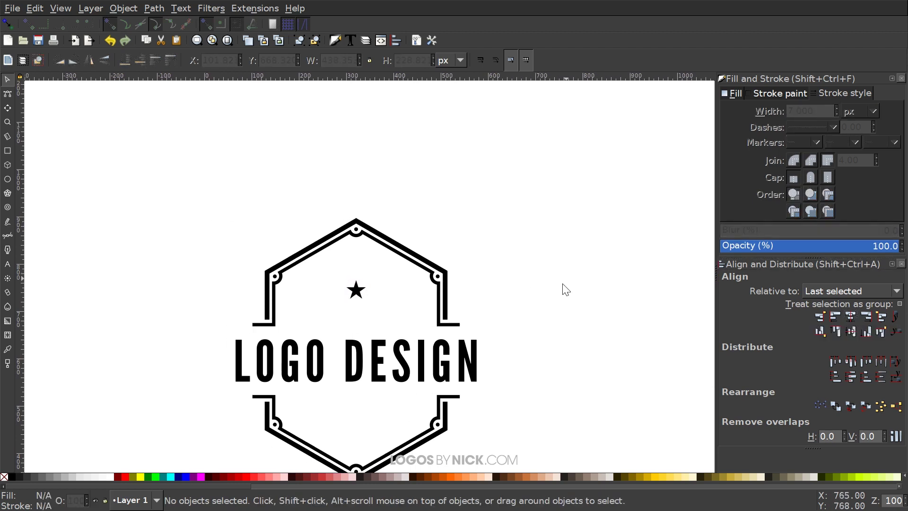
- Make two duplicates of the "LOGO DESIGN" text and place them side by side in the empty area above the badge
{"action": "left_click", "coordinate": [405, 350]}
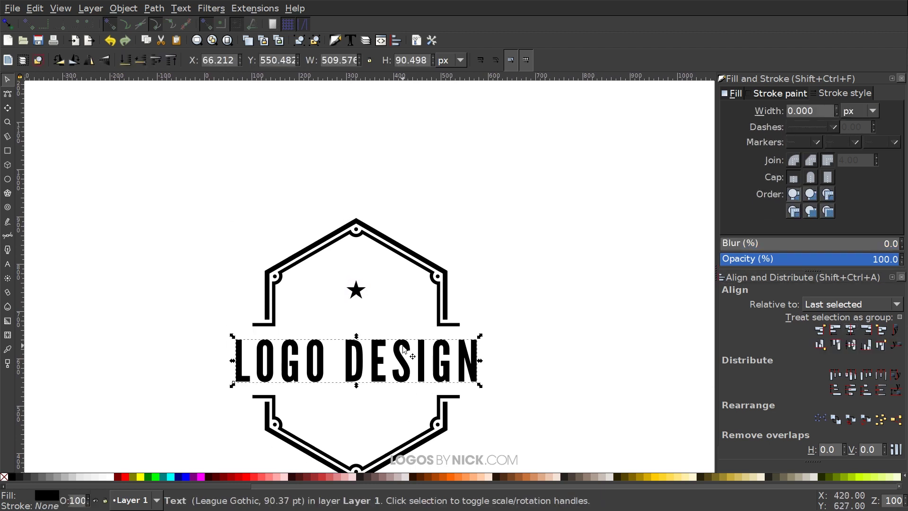
{"action": "key", "text": "ctrl+d"}
{"action": "left_click_drag", "start_coordinate": [405, 350], "coordinate": [545, 155]}
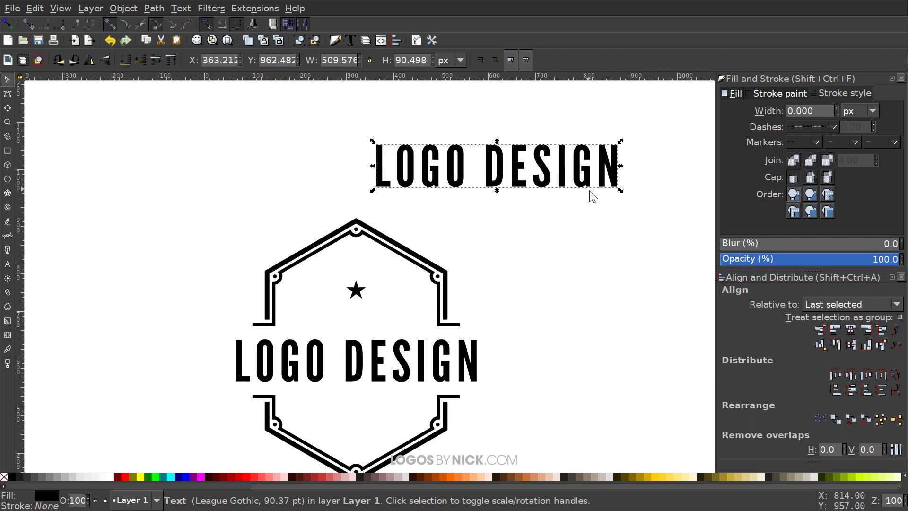
{"action": "left_click_drag", "start_coordinate": [589, 191], "coordinate": [415, 246]}
{"action": "left_click_drag", "start_coordinate": [360, 235], "coordinate": [263, 224]}
{"action": "key", "text": "ctrl+d"}
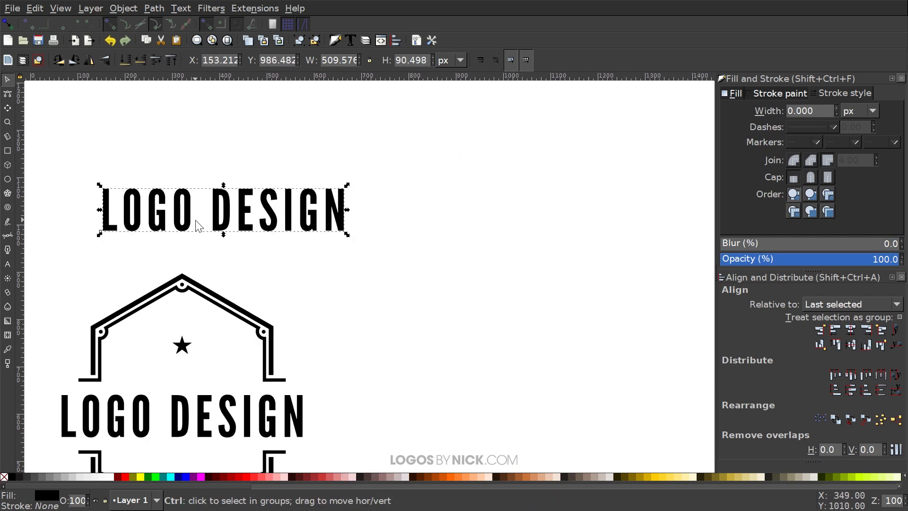
{"action": "left_click_drag", "start_coordinate": [182, 223], "coordinate": [498, 203]}
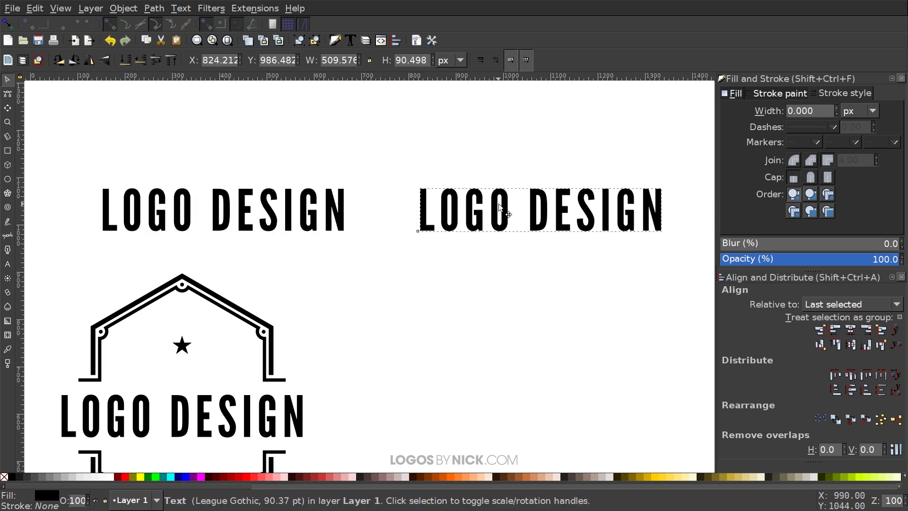
{"action": "left_click", "coordinate": [499, 204]}
{"action": "key", "text": "Escape"}
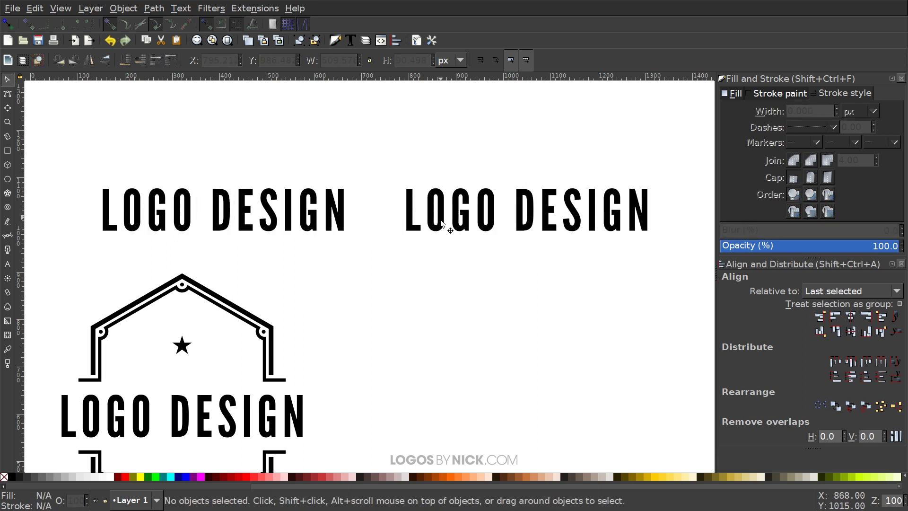
{"action": "left_click_drag", "start_coordinate": [440, 220], "coordinate": [482, 269]}
- Replace the wording of the first duplicated text, directly above the badge, with "EST."
{"action": "left_click", "coordinate": [8, 264]}
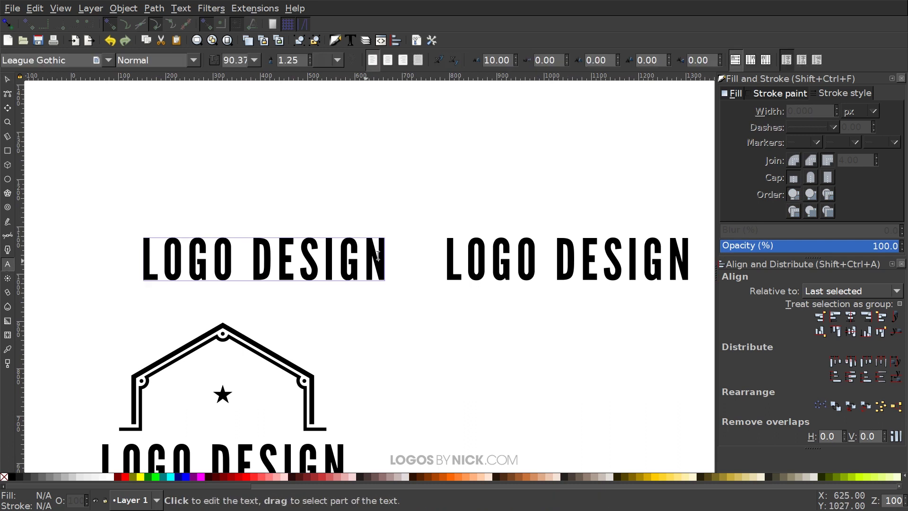
{"action": "left_click_drag", "start_coordinate": [383, 258], "coordinate": [108, 260]}
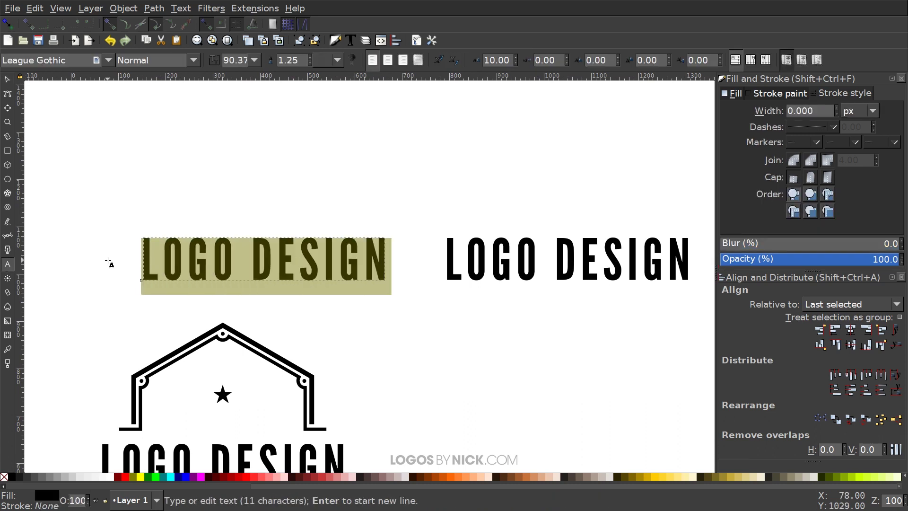
{"action": "type", "text": "ETS."}
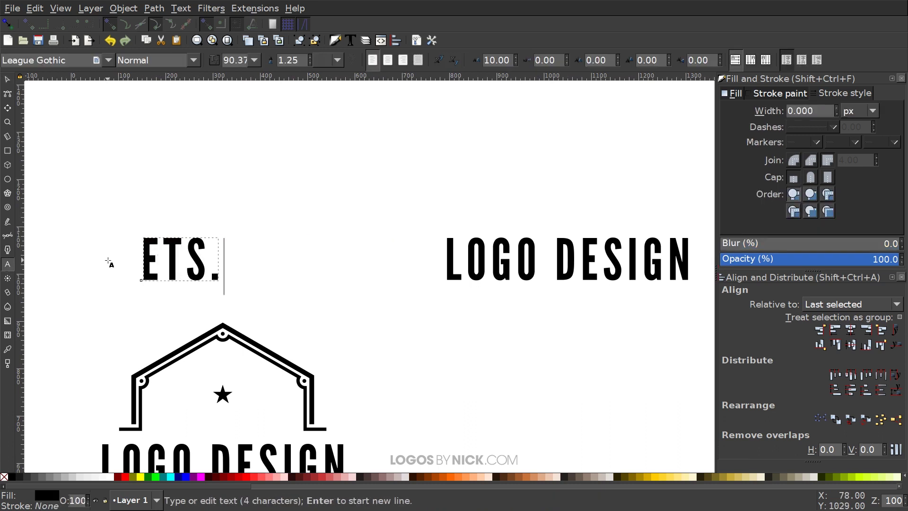
{"action": "key", "text": "BackSpace"}
{"action": "key", "text": "BackSpace"}
{"action": "key", "text": "BackSpace"}
{"action": "type", "text": "ST."}
{"action": "scroll", "coordinate": [519, 239], "scroll_direction": "right", "scroll_amount": 1}
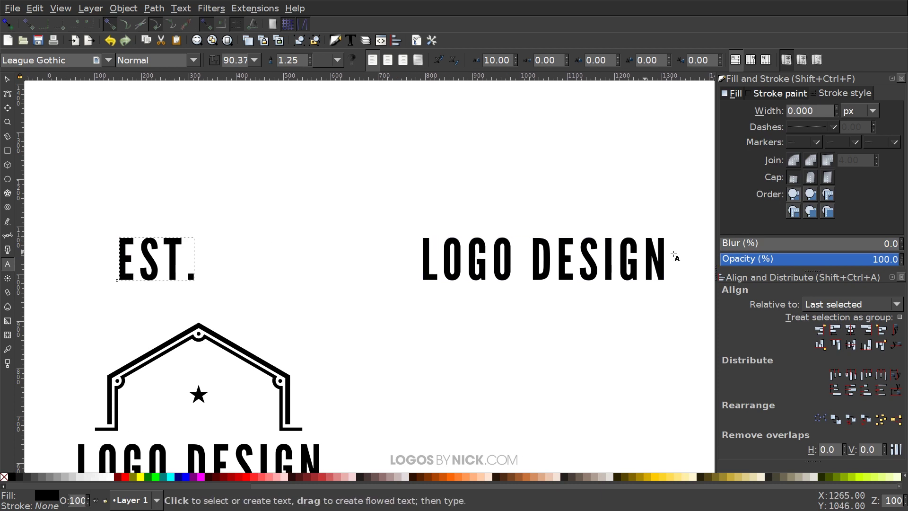
- Replace the wording of the remaining "LOGO DESIGN" duplicate with "'03"
{"action": "left_click_drag", "start_coordinate": [662, 259], "coordinate": [343, 260]}
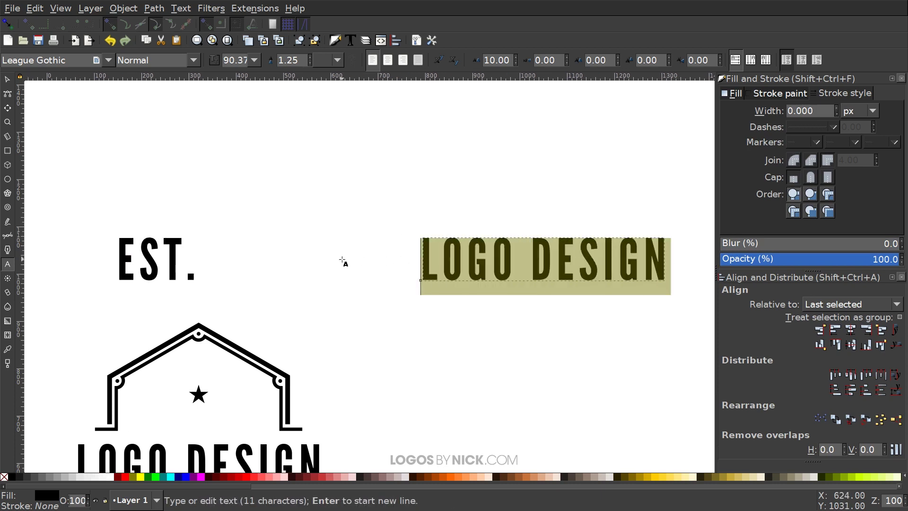
{"action": "type", "text": "'03"}
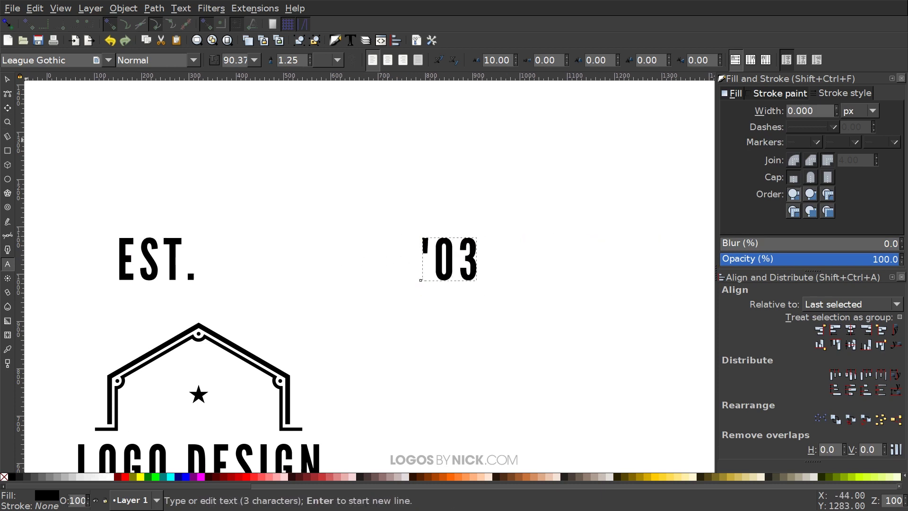
{"action": "key", "text": "F1"}
- Scale "EST." and "'03" down to about 30 px high and place them on either side of the small star
{"action": "scroll", "coordinate": [675, 304], "scroll_direction": "down", "scroll_amount": 3}
{"action": "scroll", "coordinate": [675, 304], "scroll_direction": "left", "scroll_amount": 3}
{"action": "left_click_drag", "start_coordinate": [527, 226], "coordinate": [339, 306]}
{"action": "left_click", "coordinate": [215, 222], "text": "shift"}
{"action": "left_click", "coordinate": [353, 329]}
{"action": "left_click", "coordinate": [265, 308], "text": "ctrl"}
{"action": "left_click_drag", "start_coordinate": [264, 309], "coordinate": [281, 310]}
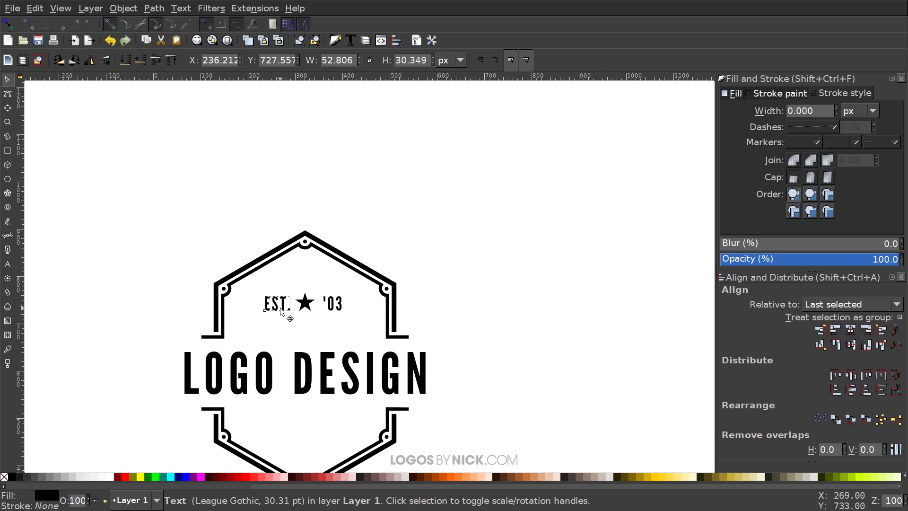
{"action": "left_click", "coordinate": [283, 312]}
- Nudge "EST." about 2 px to the left and move "'03" slightly closer to the star to balance the spacing
{"action": "scroll", "coordinate": [482, 302], "scroll_direction": "down", "scroll_amount": 4}
{"action": "left_click", "coordinate": [526, 237]}
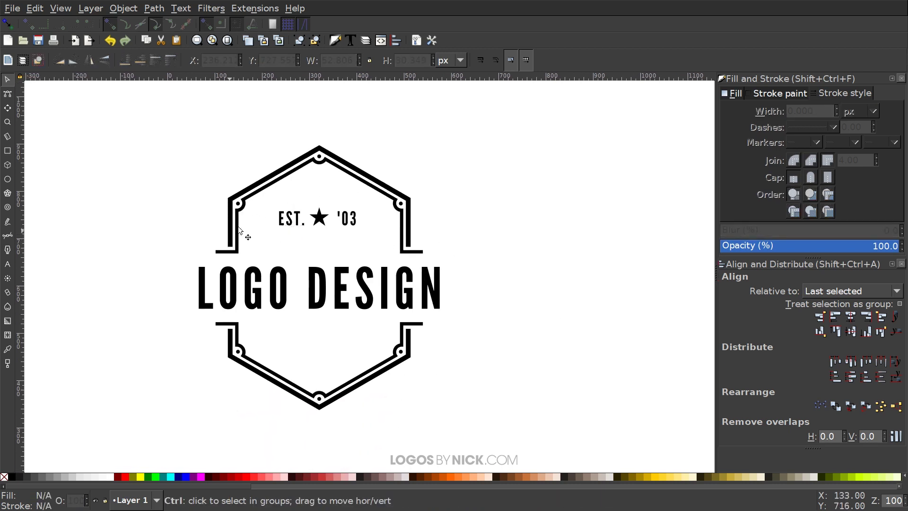
{"action": "left_click_drag", "start_coordinate": [298, 221], "coordinate": [297, 222]}
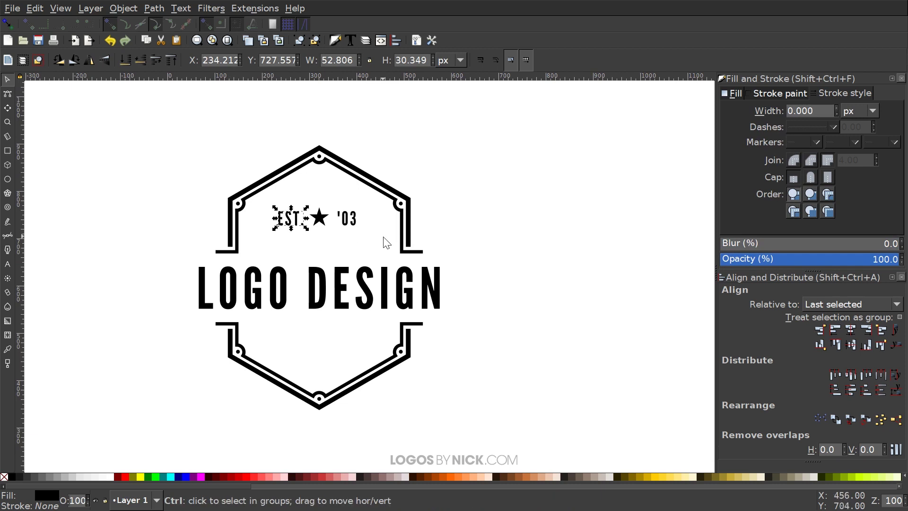
{"action": "left_click", "coordinate": [383, 236]}
{"action": "left_click", "coordinate": [354, 223], "text": "ctrl"}
{"action": "key", "text": "Escape"}
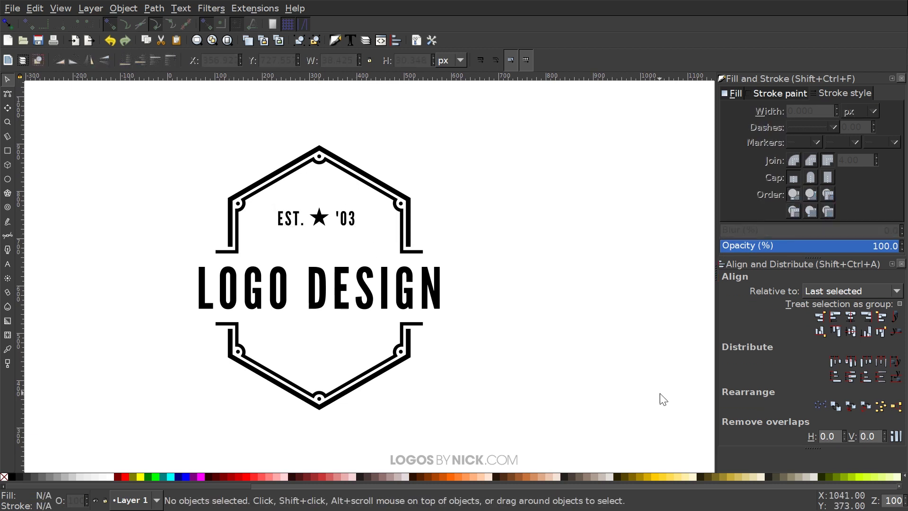
- Draw a circle 616 px in diameter overlapping the badge and fill it with light grey
{"action": "scroll", "coordinate": [661, 392], "scroll_direction": "down", "scroll_amount": 1}
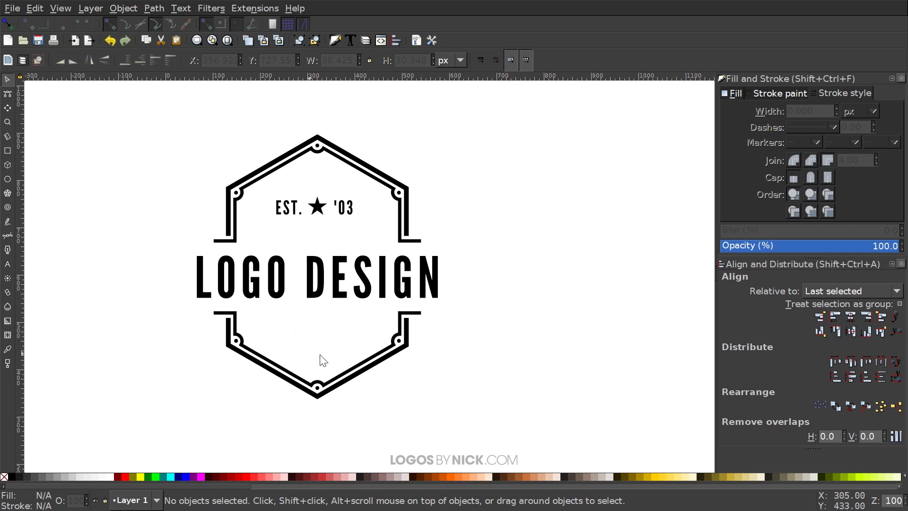
{"action": "scroll", "coordinate": [438, 322], "scroll_direction": "down", "scroll_amount": 1}
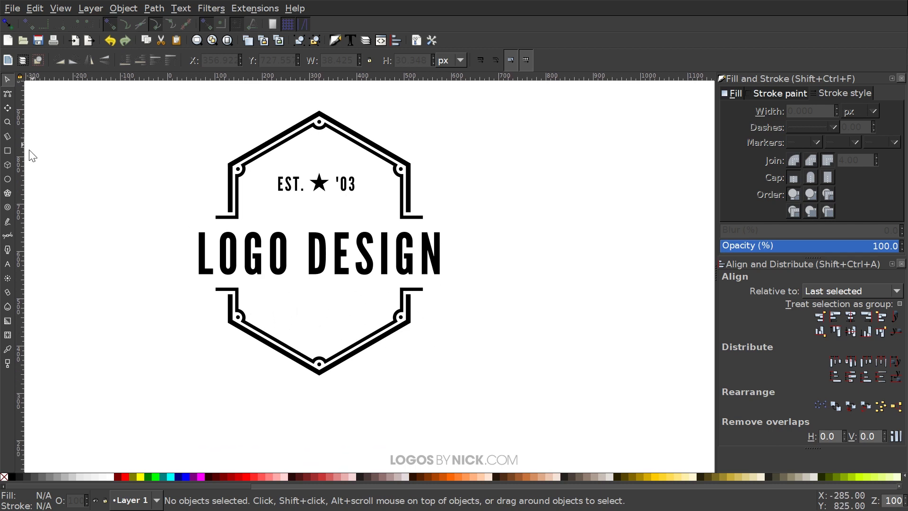
{"action": "left_click", "coordinate": [8, 179]}
{"action": "scroll", "coordinate": [491, 285], "scroll_direction": "left", "scroll_amount": 1}
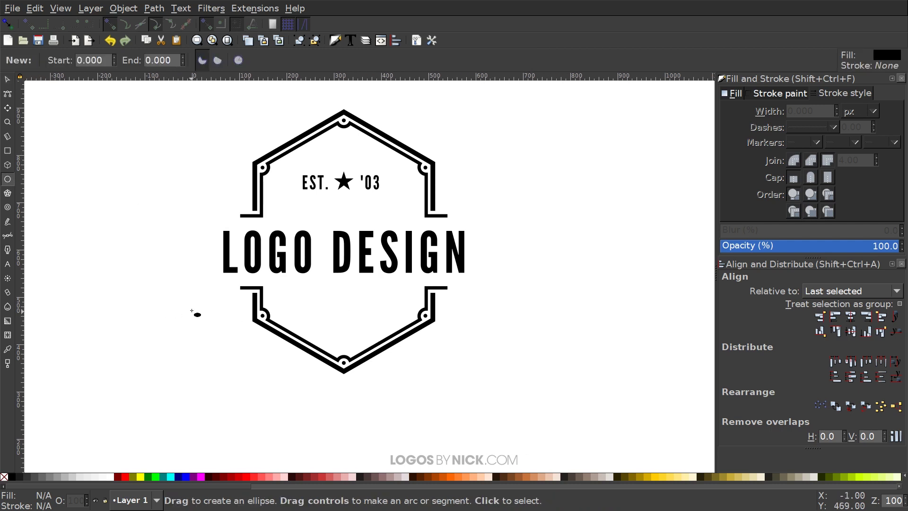
{"action": "left_click_drag", "start_coordinate": [152, 268], "coordinate": [299, 438]}
{"action": "scroll", "coordinate": [440, 381], "scroll_direction": "left", "scroll_amount": 3}
{"action": "scroll", "coordinate": [440, 381], "scroll_direction": "down", "scroll_amount": 1}
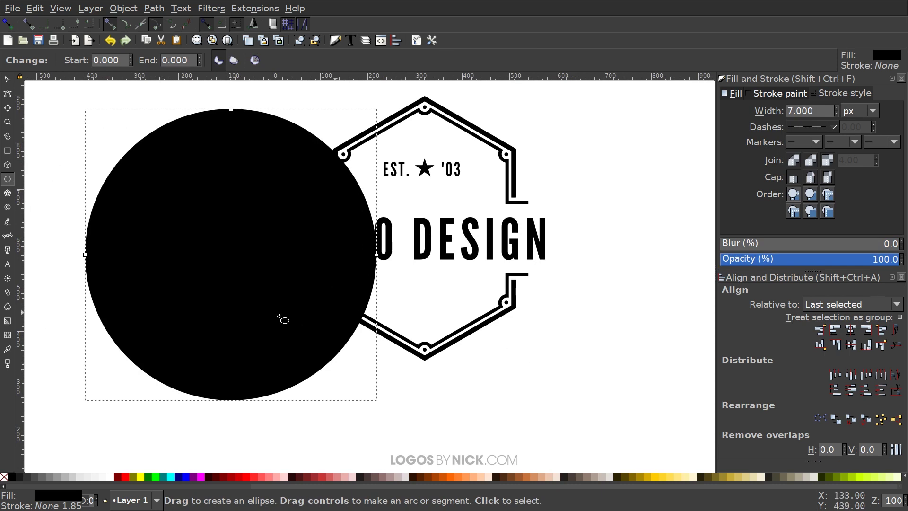
{"action": "left_click", "coordinate": [74, 480]}
{"action": "scroll", "coordinate": [185, 283], "scroll_direction": "up", "scroll_amount": 1}
{"action": "scroll", "coordinate": [186, 283], "scroll_direction": "right", "scroll_amount": 1}
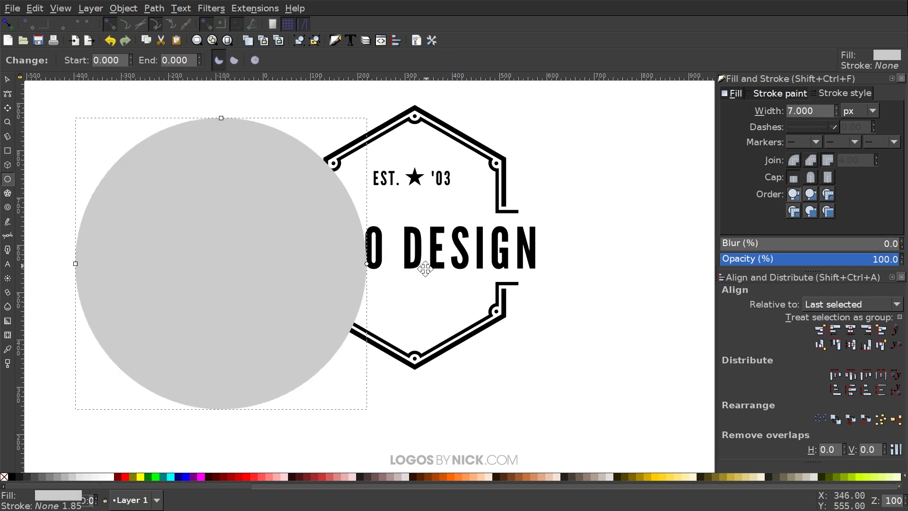
- Move the grey circle over the badge and lower it behind all the badge artwork
{"action": "key", "text": "s"}
{"action": "left_click_drag", "start_coordinate": [185, 280], "coordinate": [410, 271]}
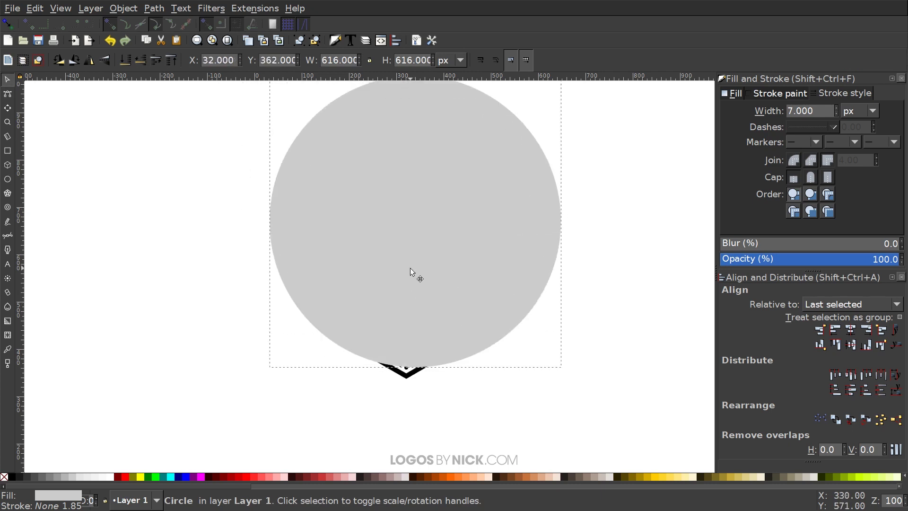
{"action": "left_click", "coordinate": [121, 61]}
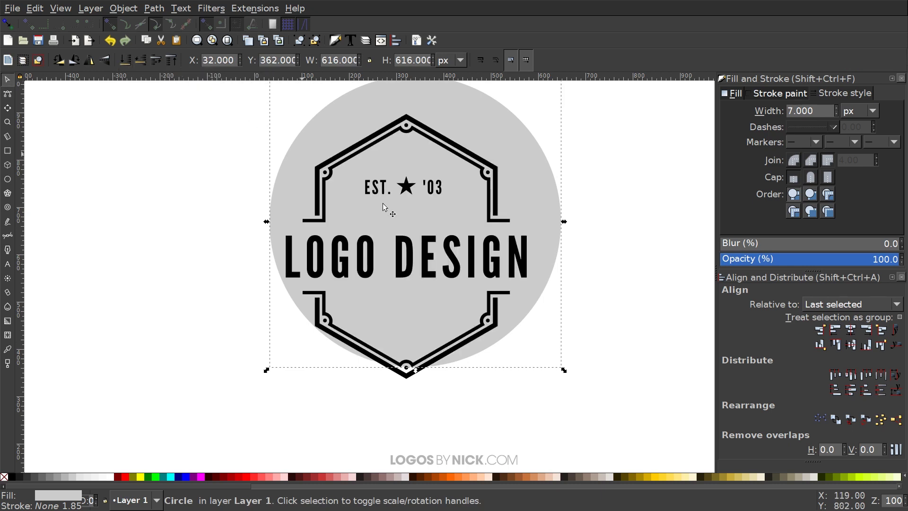
- Centre the circle horizontally on the upper frame group and move it straight up about 67 px
{"action": "scroll", "coordinate": [382, 203], "scroll_direction": "down", "scroll_amount": 1}
{"action": "scroll", "coordinate": [382, 203], "scroll_direction": "right", "scroll_amount": 3}
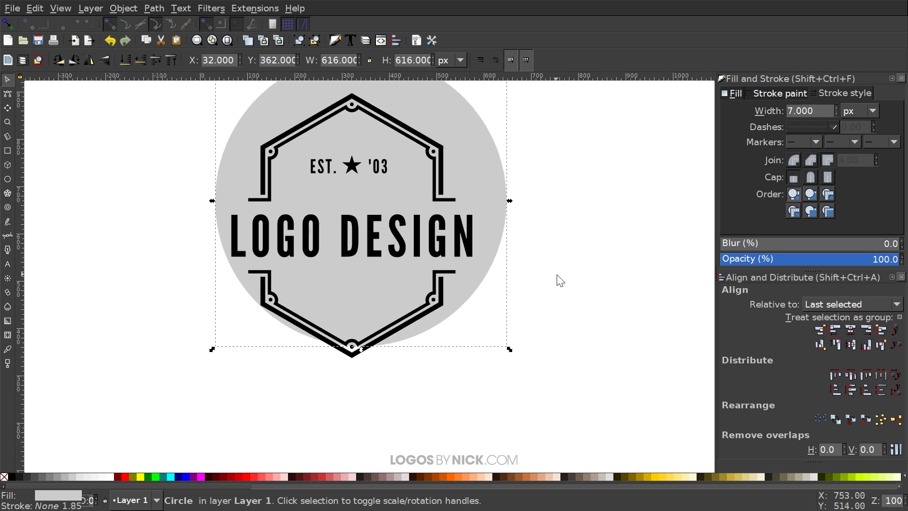
{"action": "left_click", "coordinate": [443, 151], "text": "shift"}
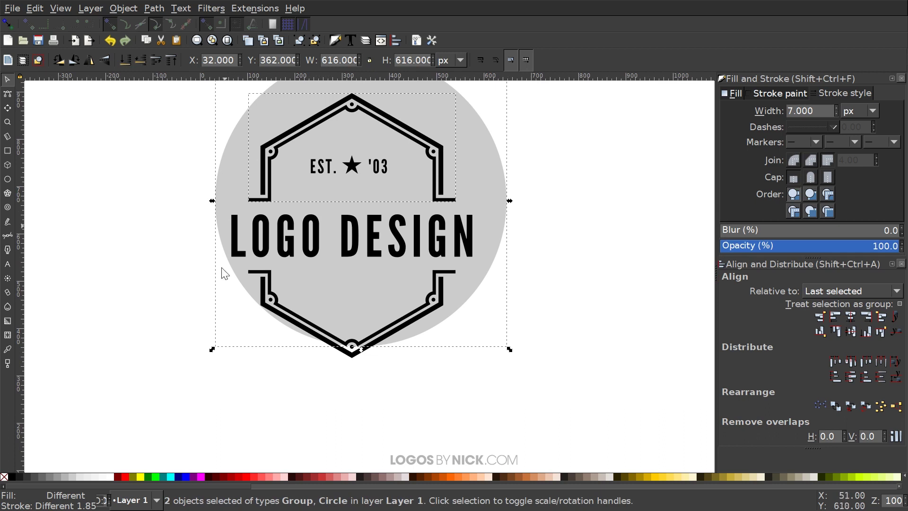
{"action": "scroll", "coordinate": [445, 186], "scroll_direction": "up", "scroll_amount": 3}
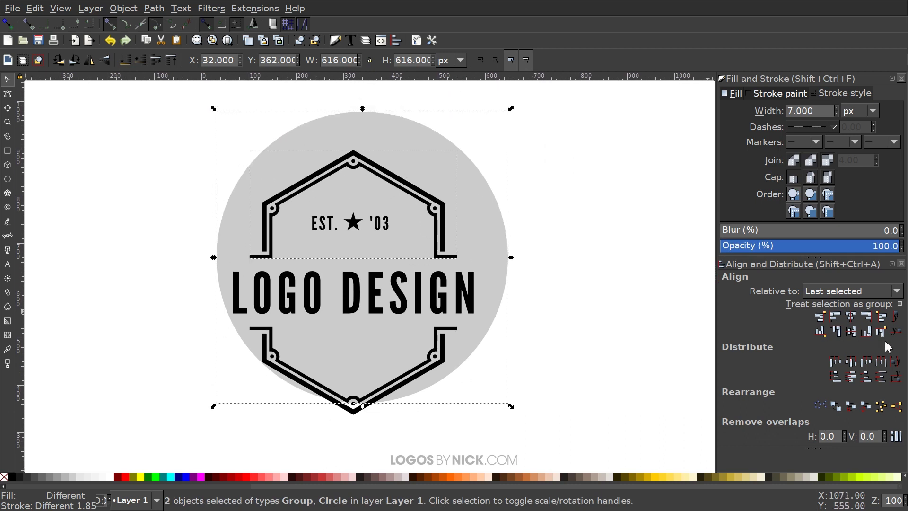
{"action": "left_click", "coordinate": [851, 315]}
{"action": "left_click", "coordinate": [583, 159]}
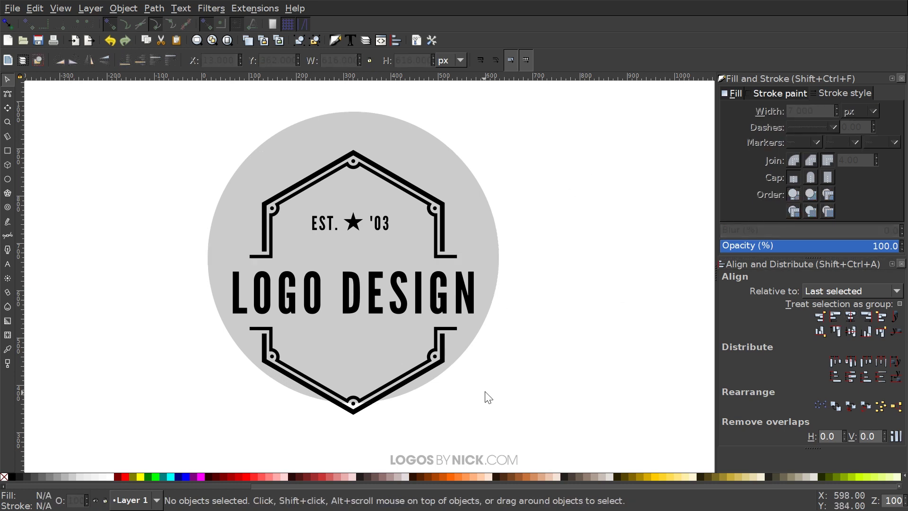
{"action": "left_click_drag", "start_coordinate": [491, 306], "coordinate": [492, 275]}
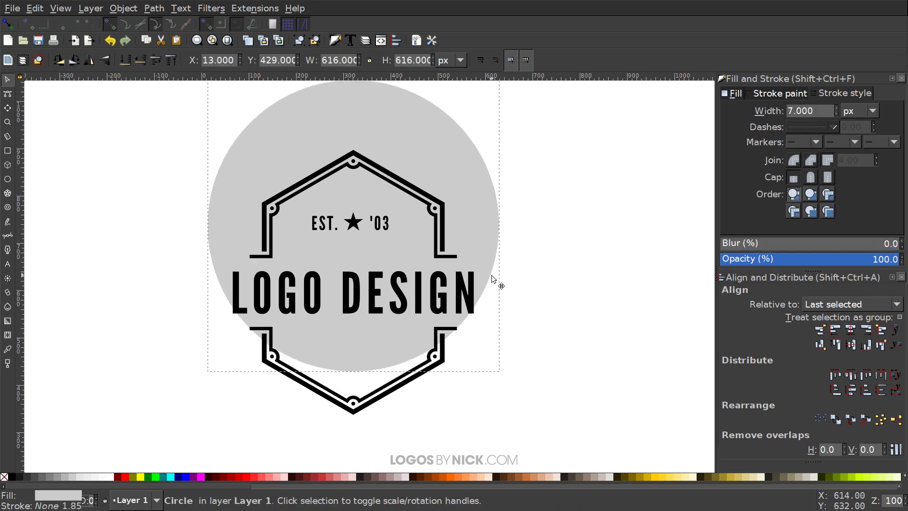
{"action": "scroll", "coordinate": [468, 282], "scroll_direction": "up", "scroll_amount": 2}
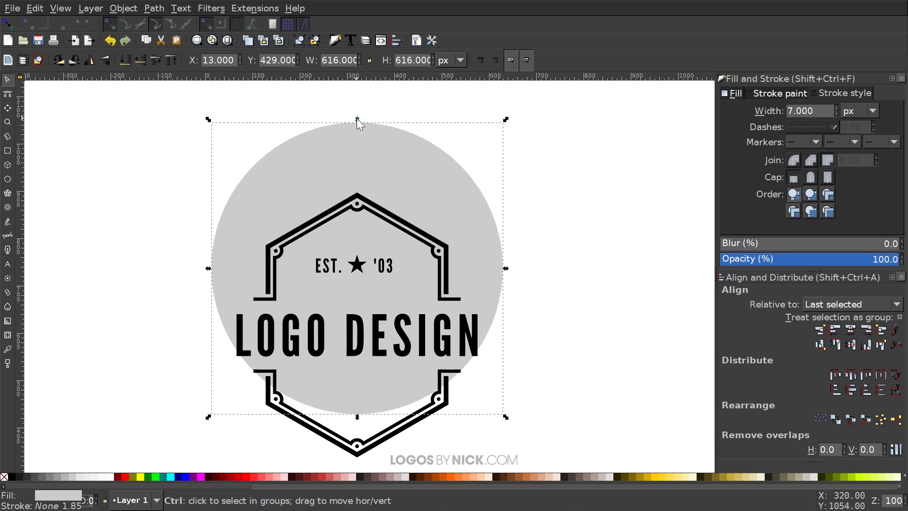
- Shrink the grey circle proportionally about its centre to 387 px in diameter and lower it within the hexagon frame to Y 410
{"action": "left_click_drag", "start_coordinate": [358, 121], "coordinate": [357, 205]}
{"action": "left_click_drag", "start_coordinate": [378, 248], "coordinate": [377, 251]}
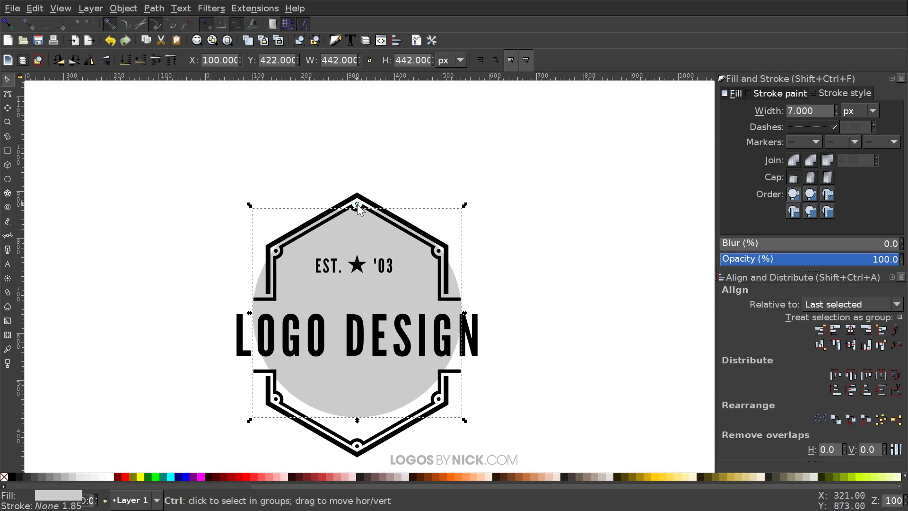
{"action": "left_click_drag", "start_coordinate": [357, 204], "coordinate": [364, 254]}
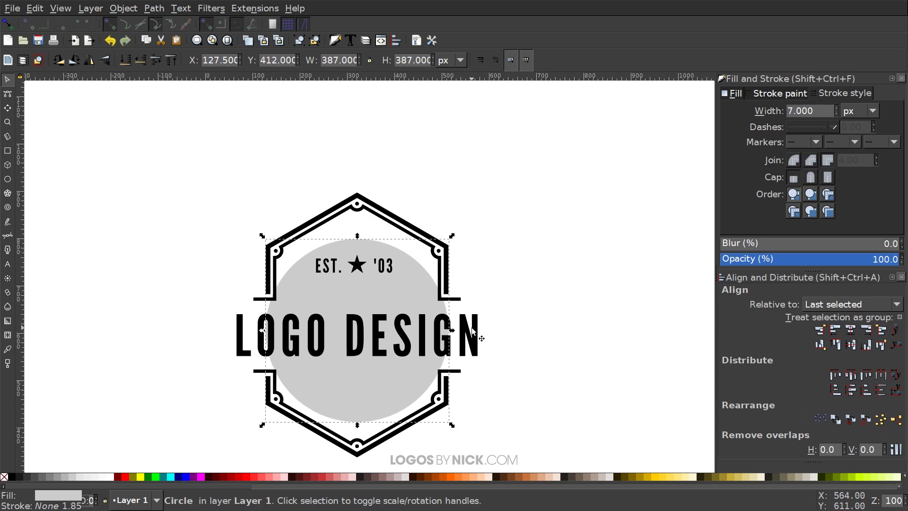
{"action": "left_click_drag", "start_coordinate": [472, 327], "coordinate": [486, 293]}
{"action": "left_click_drag", "start_coordinate": [405, 357], "coordinate": [404, 360]}
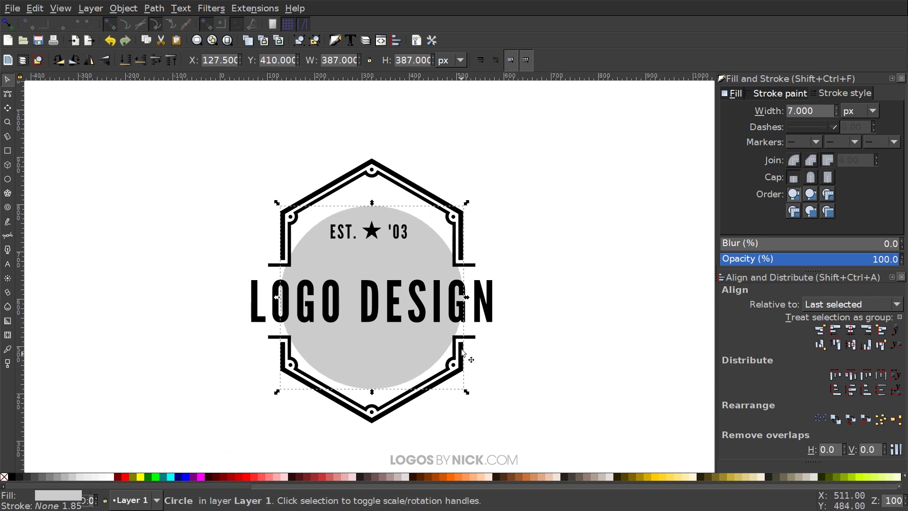
- Add the text "WITH INKSCAPE" on the empty canvas and place it just below the badge
{"action": "left_click_drag", "start_coordinate": [461, 349], "coordinate": [419, 291]}
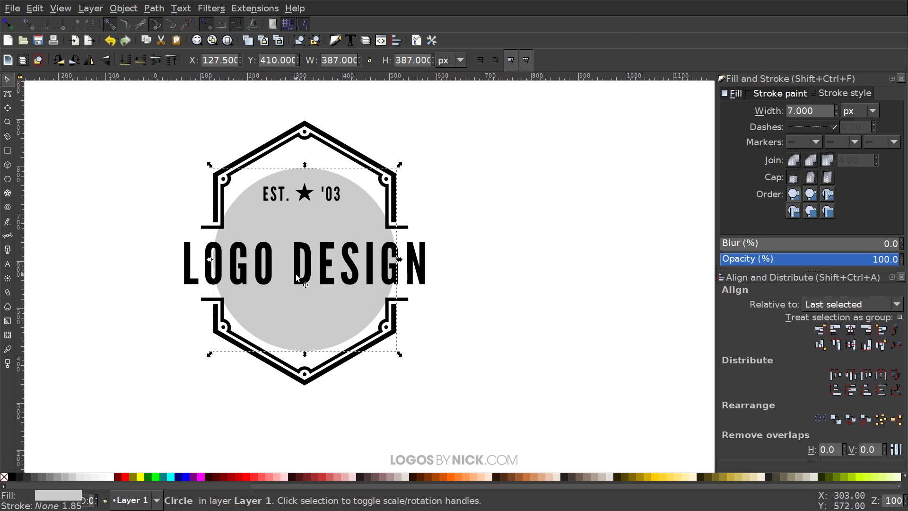
{"action": "left_click_drag", "start_coordinate": [296, 273], "coordinate": [319, 218]}
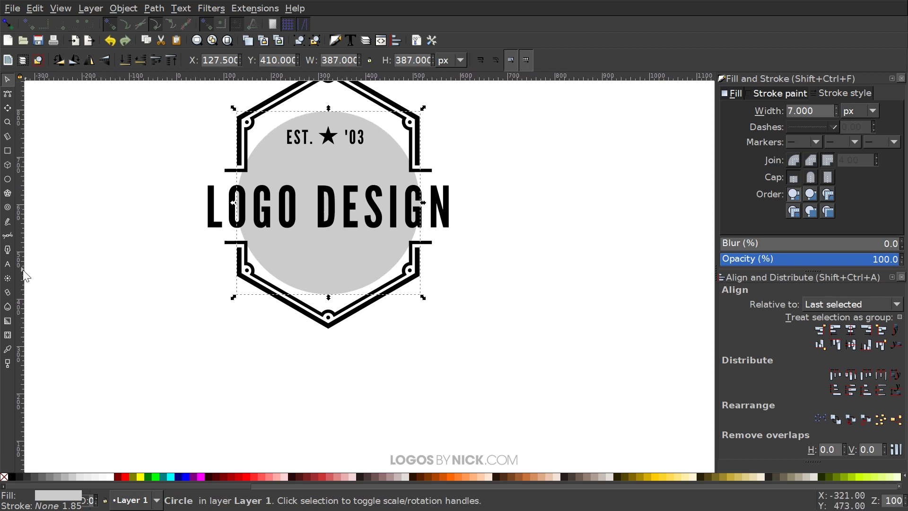
{"action": "left_click", "coordinate": [7, 264]}
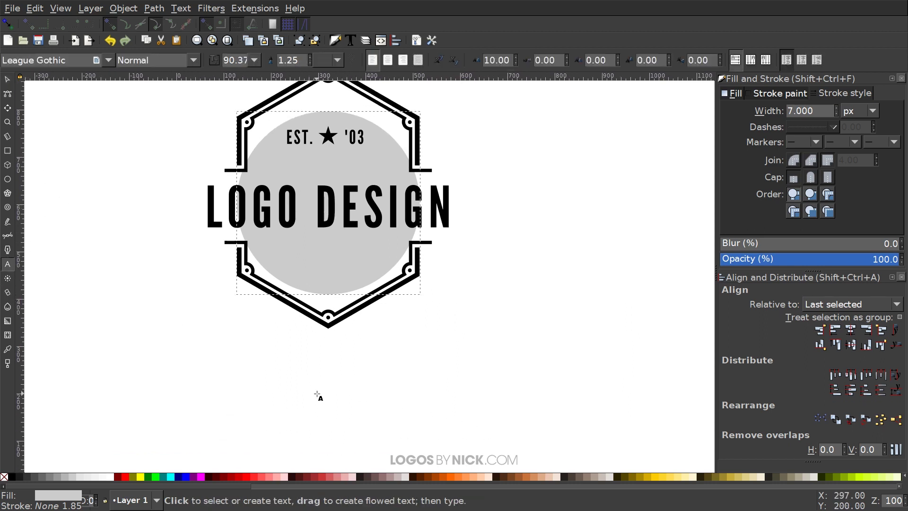
{"action": "left_click", "coordinate": [316, 394]}
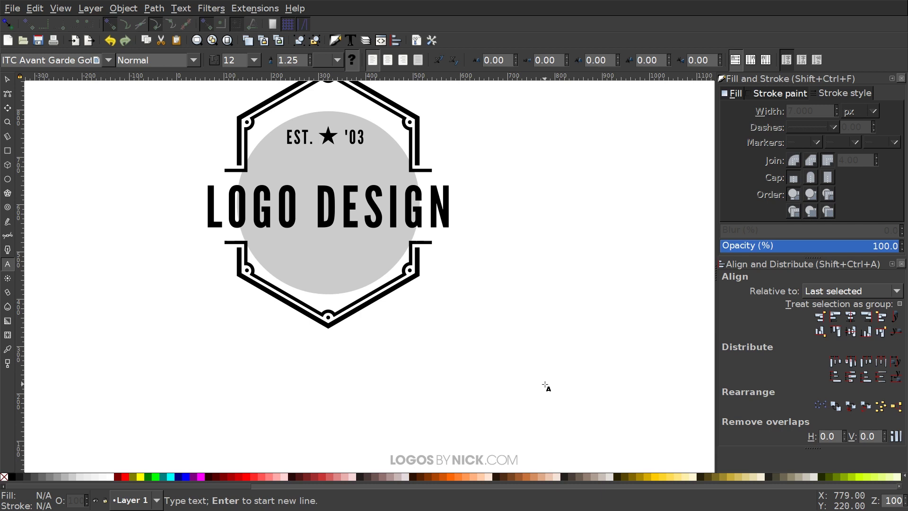
{"action": "type", "text": "WITH INKSCAPE"}
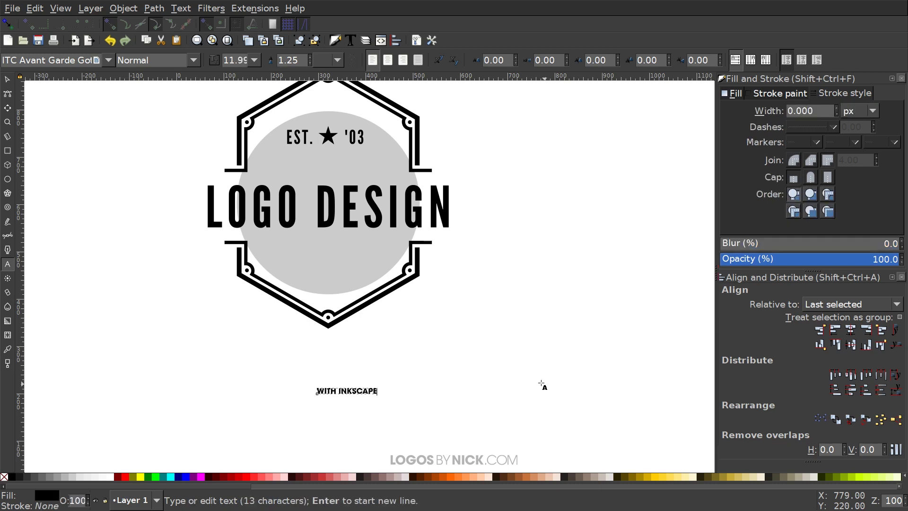
{"action": "left_click_drag", "start_coordinate": [475, 359], "coordinate": [460, 357]}
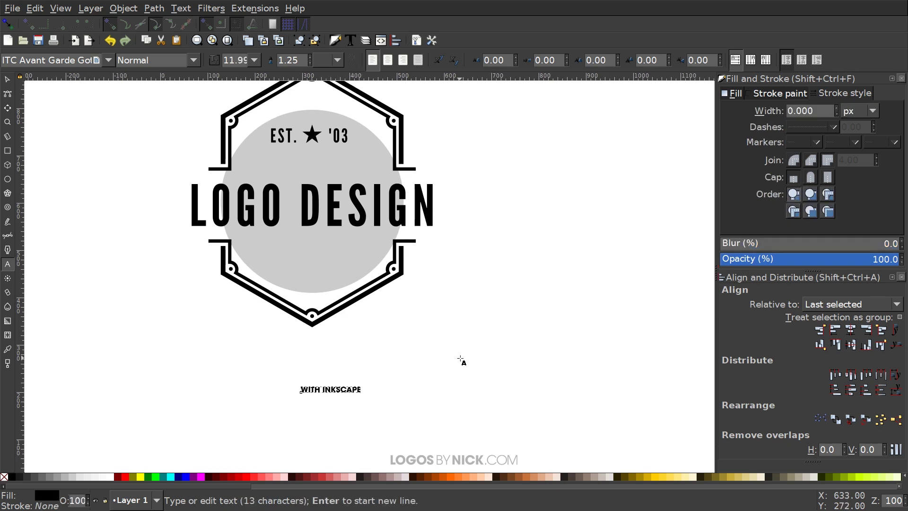
{"action": "left_click", "coordinate": [6, 79]}
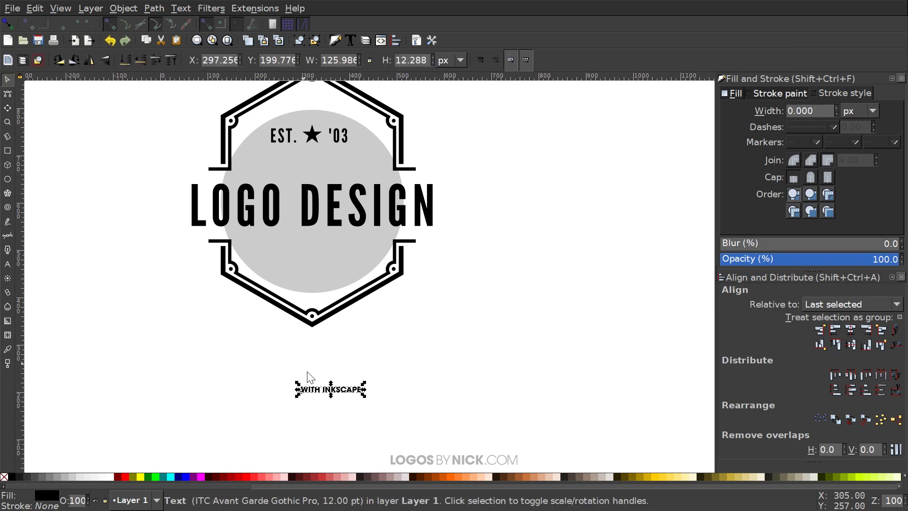
{"action": "left_click_drag", "start_coordinate": [336, 388], "coordinate": [273, 359]}
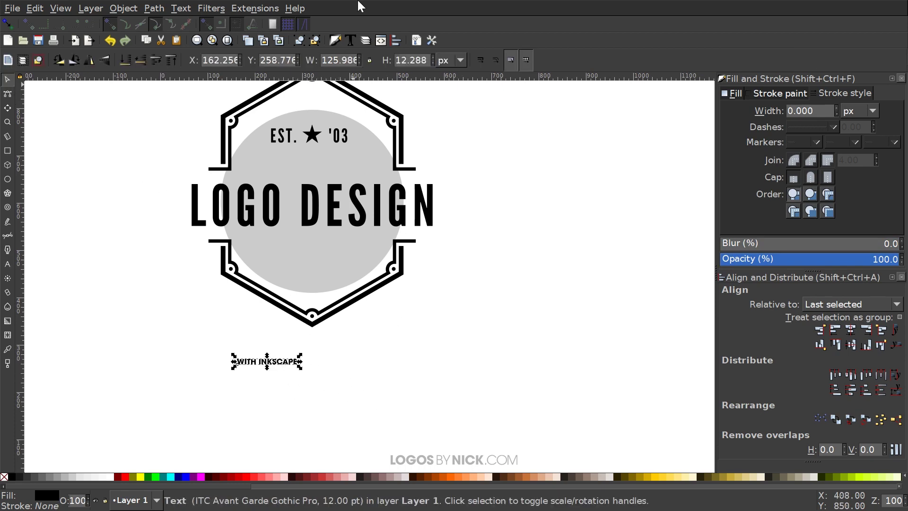
- Change the "WITH INKSCAPE" text to Montserrat in the Heavy (Black) style at size 30.30
{"action": "left_click", "coordinate": [360, 38]}
{"action": "left_click", "coordinate": [303, 212]}
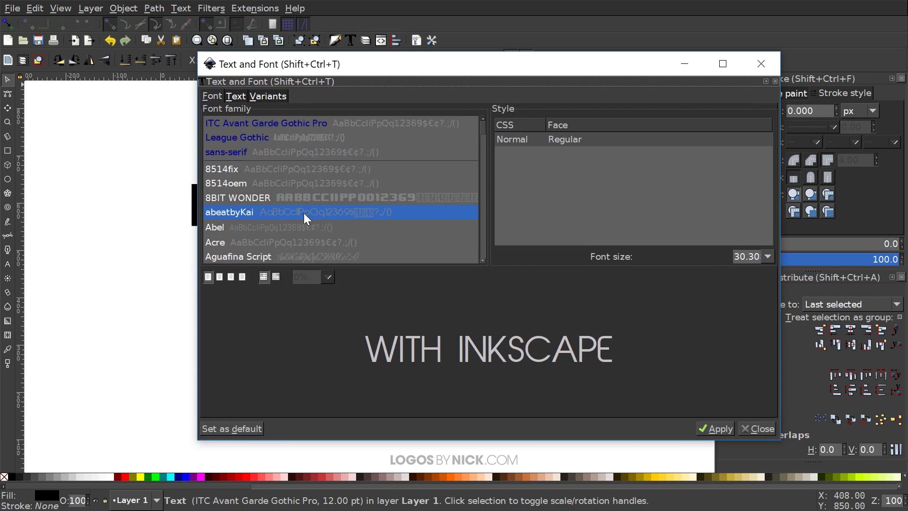
{"action": "type", "text": "montse"}
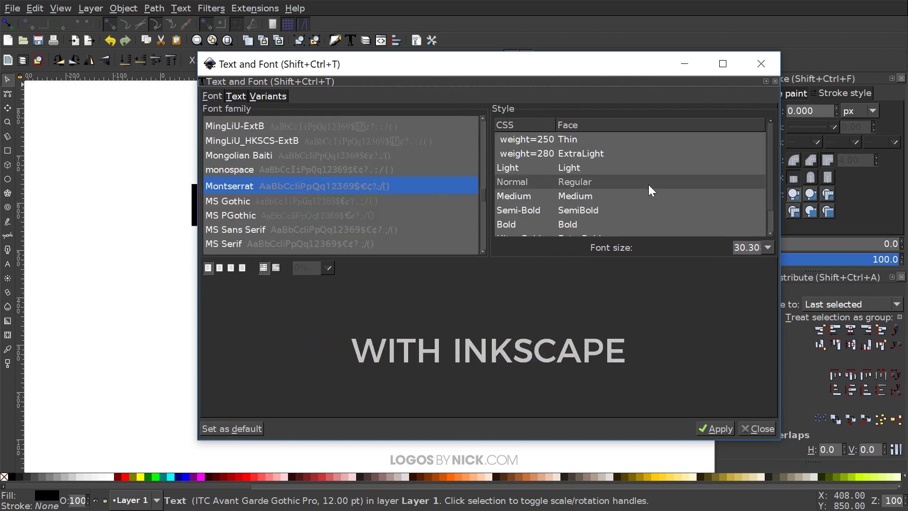
{"action": "scroll", "coordinate": [649, 188], "scroll_direction": "down", "scroll_amount": 2}
{"action": "left_click", "coordinate": [512, 228]}
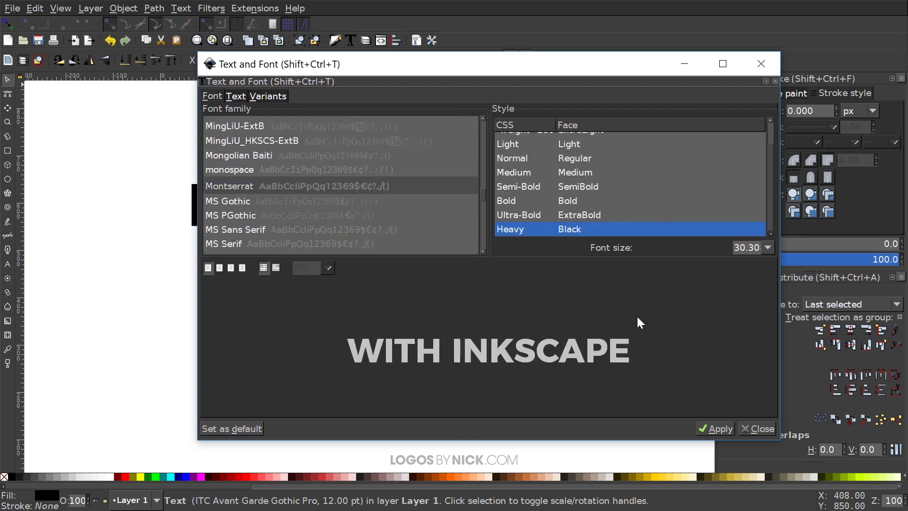
{"action": "left_click", "coordinate": [719, 423]}
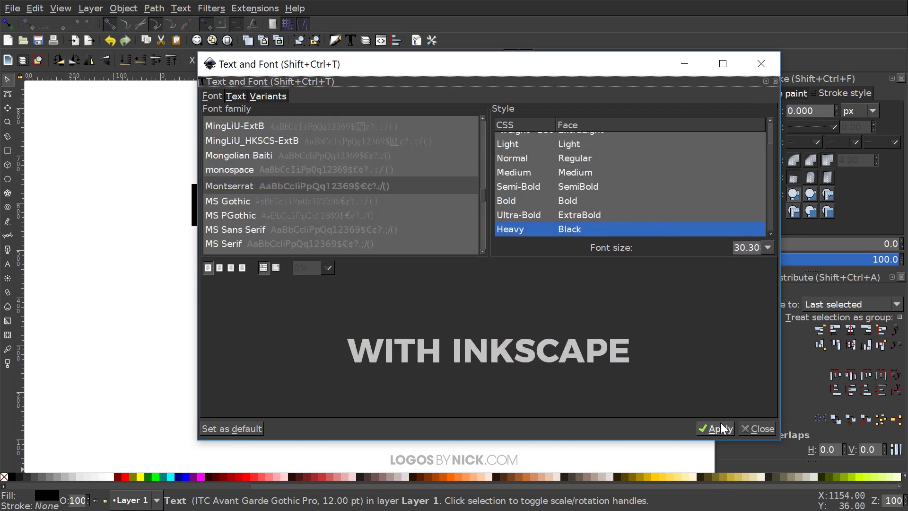
{"action": "left_click", "coordinate": [761, 64]}
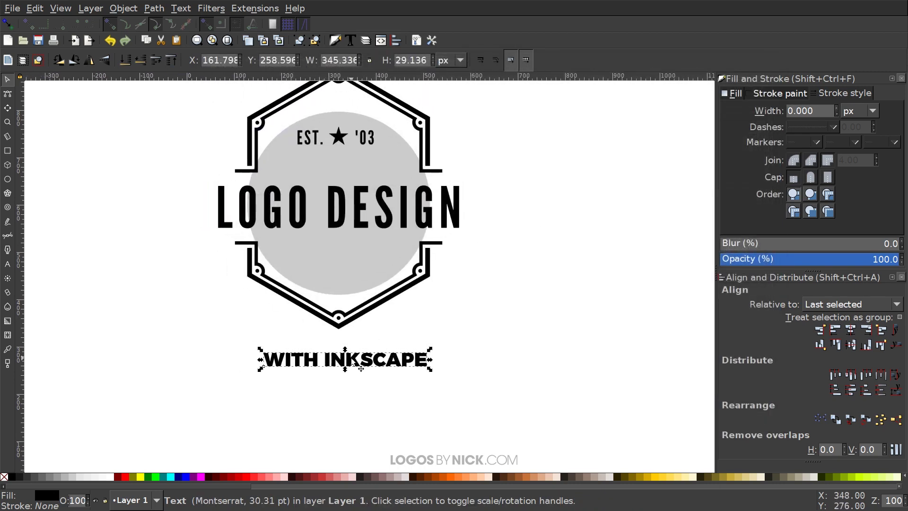
- Scale "WITH INKSCAPE" down to about 261 px wide beside the badge and put it on the grey circle's path
{"action": "left_click_drag", "start_coordinate": [354, 364], "coordinate": [387, 278]}
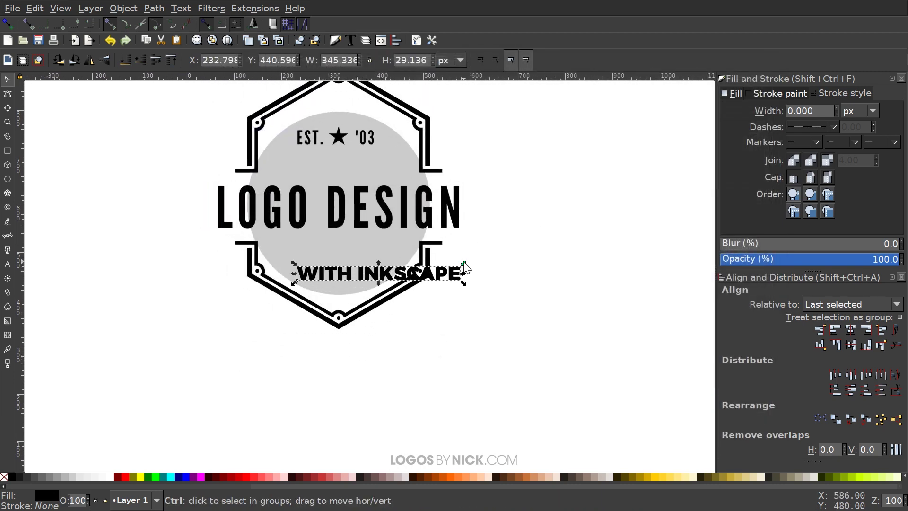
{"action": "left_click_drag", "start_coordinate": [464, 265], "coordinate": [625, 257]}
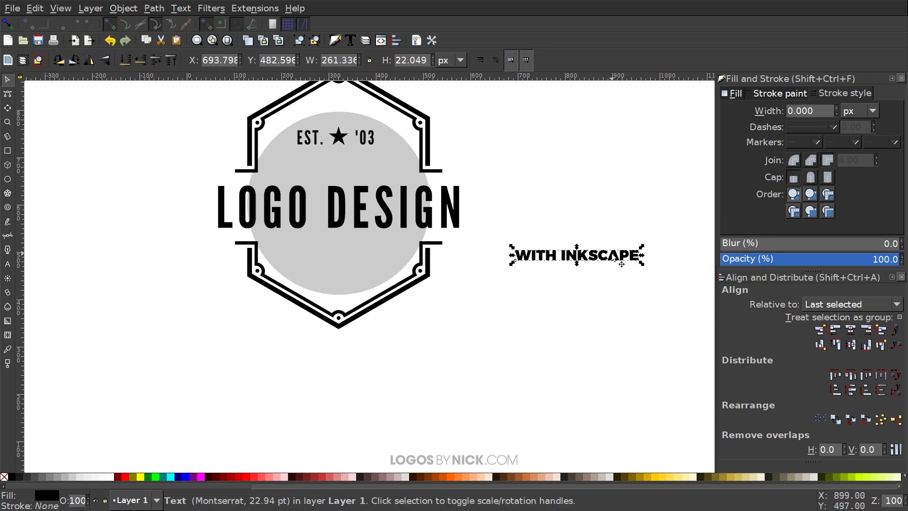
{"action": "left_click", "coordinate": [342, 262], "text": "shift"}
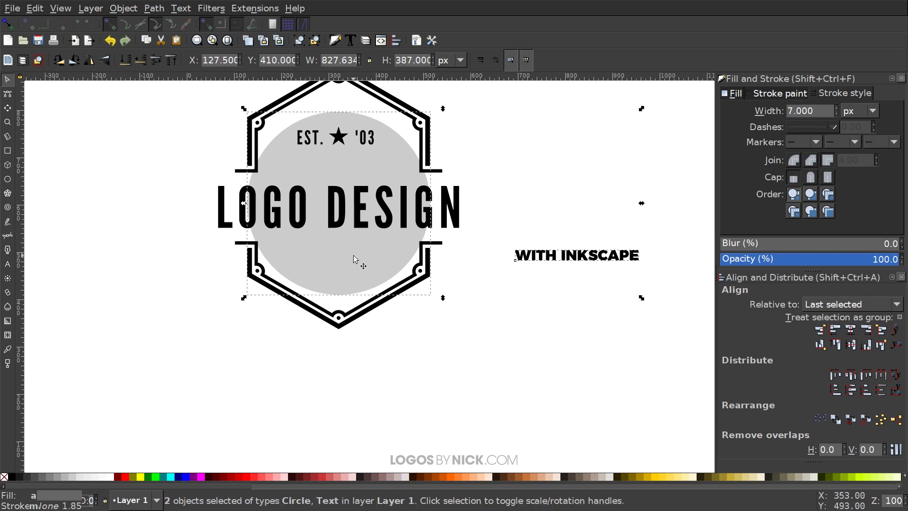
{"action": "left_click", "coordinate": [181, 8]}
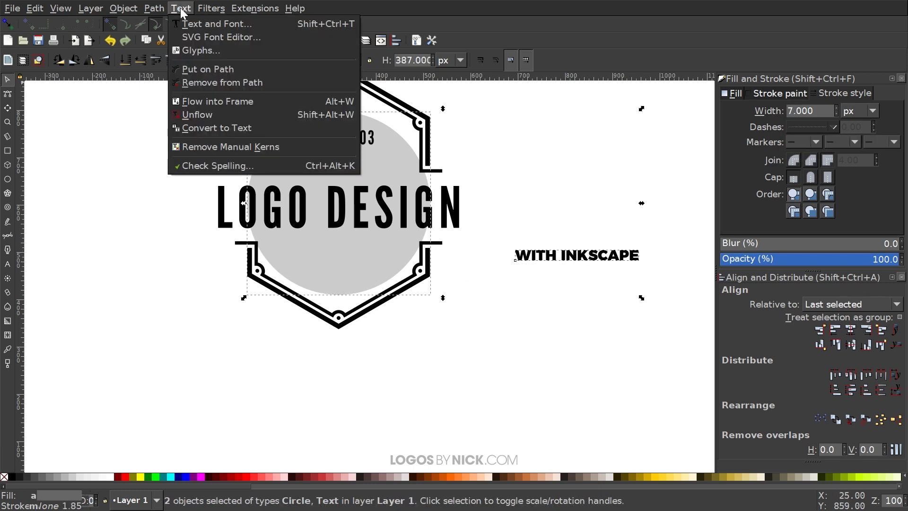
{"action": "left_click", "coordinate": [222, 72]}
- Try moving the grey circle away from the badge to check how the attached text follows it
{"action": "left_click", "coordinate": [594, 280]}
{"action": "left_click_drag", "start_coordinate": [341, 260], "coordinate": [75, 374]}
{"action": "left_click_drag", "start_coordinate": [144, 385], "coordinate": [361, 237]}
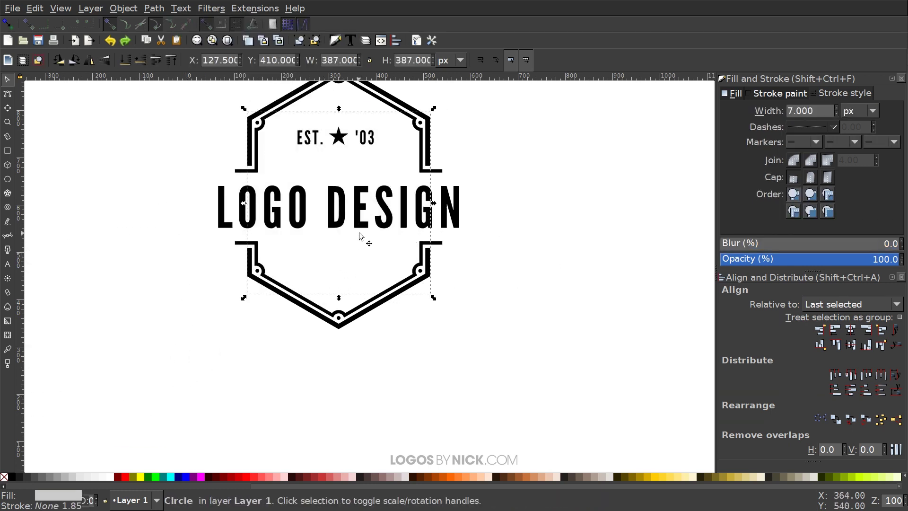
{"action": "scroll", "coordinate": [440, 238], "scroll_direction": "up", "scroll_amount": 2}
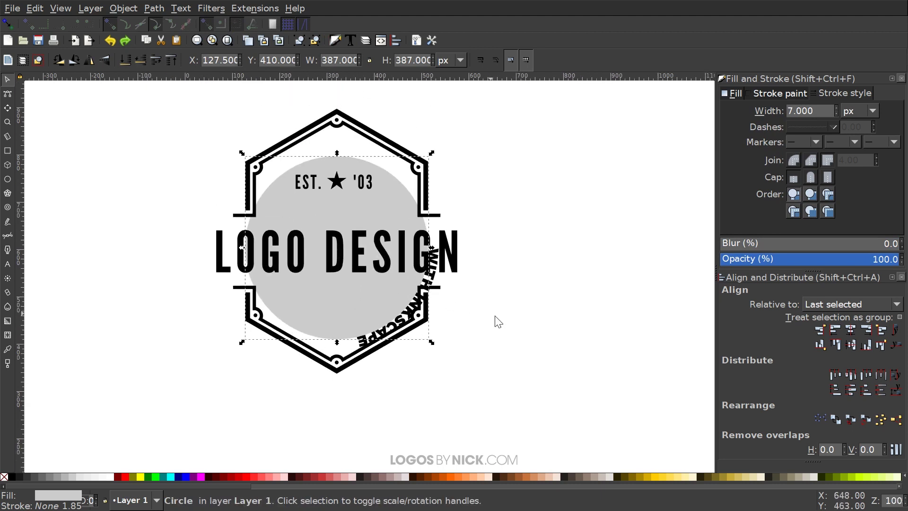
{"action": "left_click", "coordinate": [571, 252]}
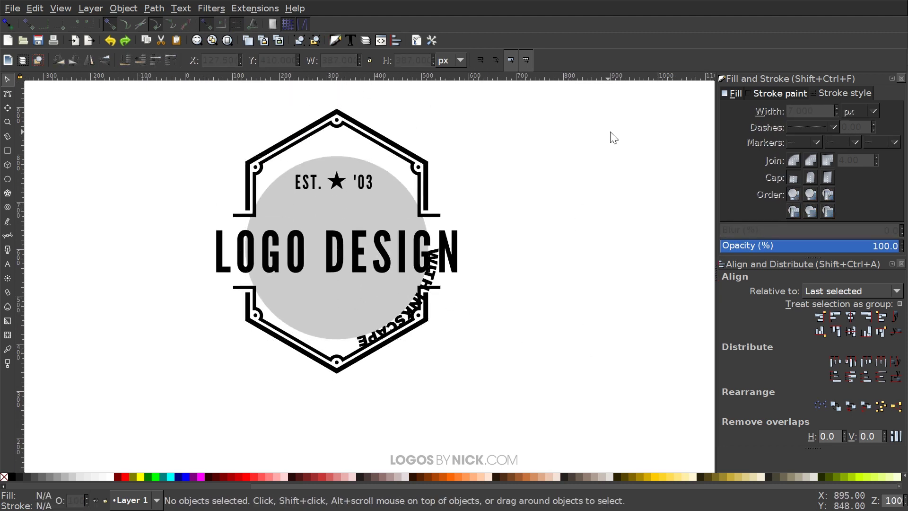
- Flip the grey circle horizontally and rotate it until "WITH INKSCAPE" reads upright along the inside of its lower arc
{"action": "left_click", "coordinate": [330, 294]}
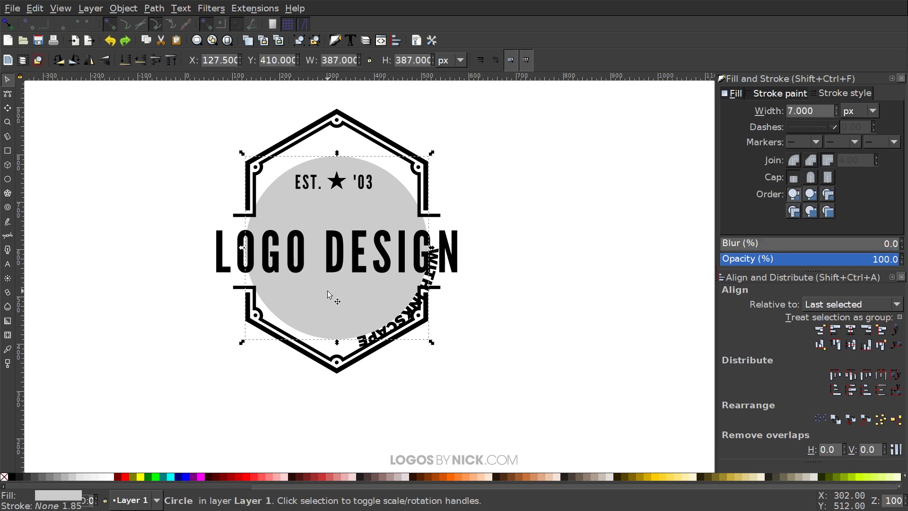
{"action": "left_click", "coordinate": [89, 59]}
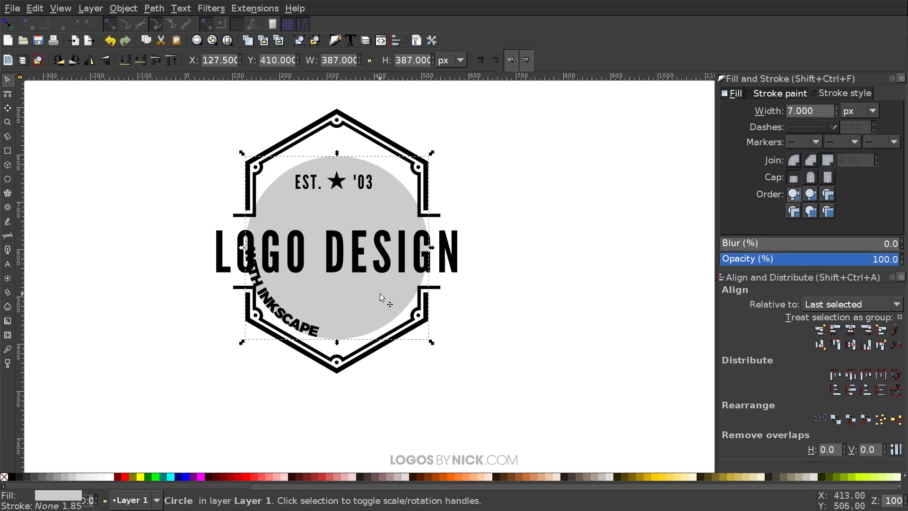
{"action": "left_click", "coordinate": [390, 310]}
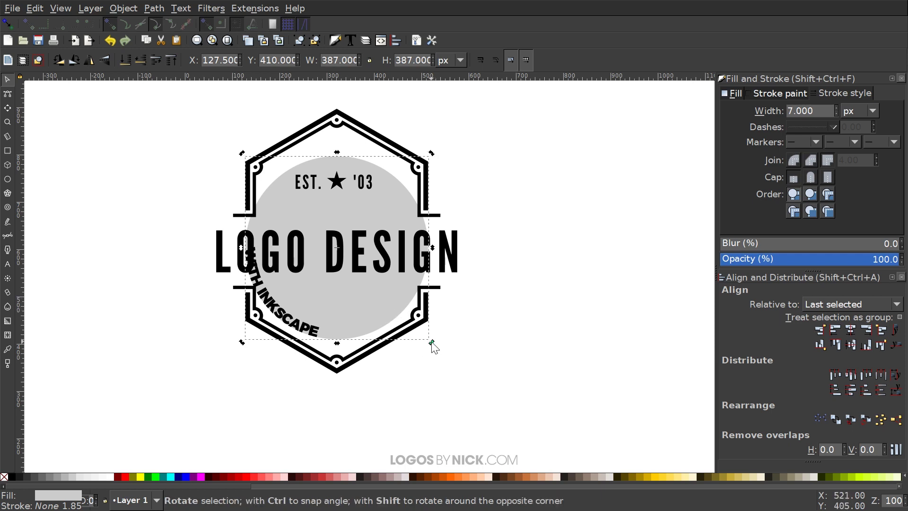
{"action": "left_click_drag", "start_coordinate": [431, 344], "coordinate": [433, 242]}
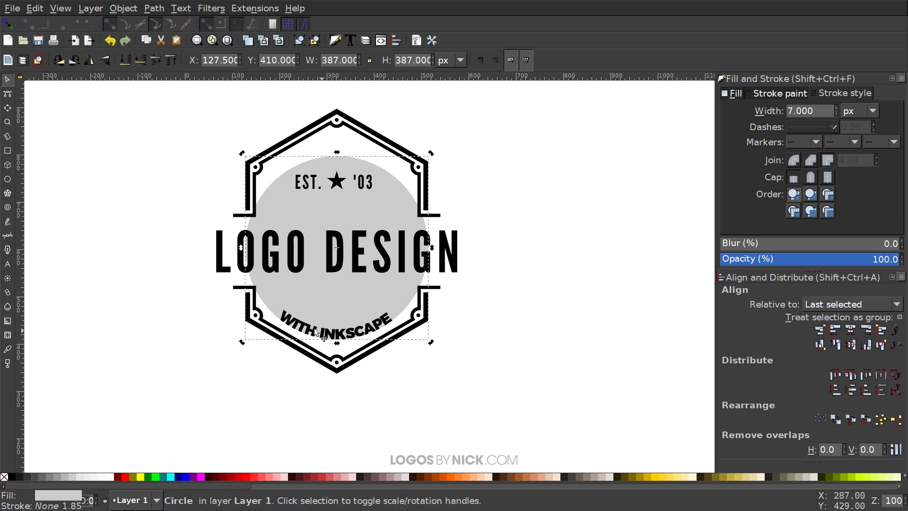
- Set the letter spacing of the curved "WITH INKSCAPE" text to 7
{"action": "left_click", "coordinate": [7, 264]}
{"action": "left_click", "coordinate": [351, 333]}
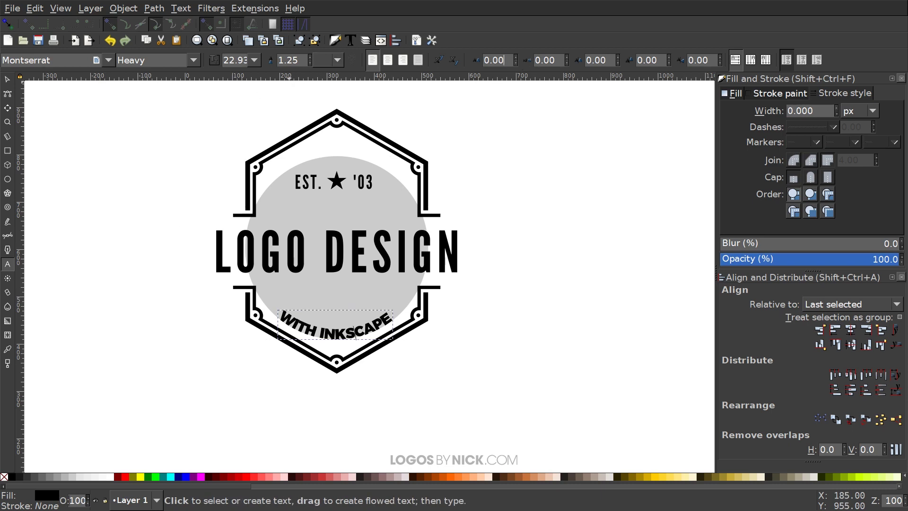
{"action": "left_click_drag", "start_coordinate": [504, 60], "coordinate": [455, 56]}
{"action": "type", "text": "10"}
{"action": "key", "text": "Return"}
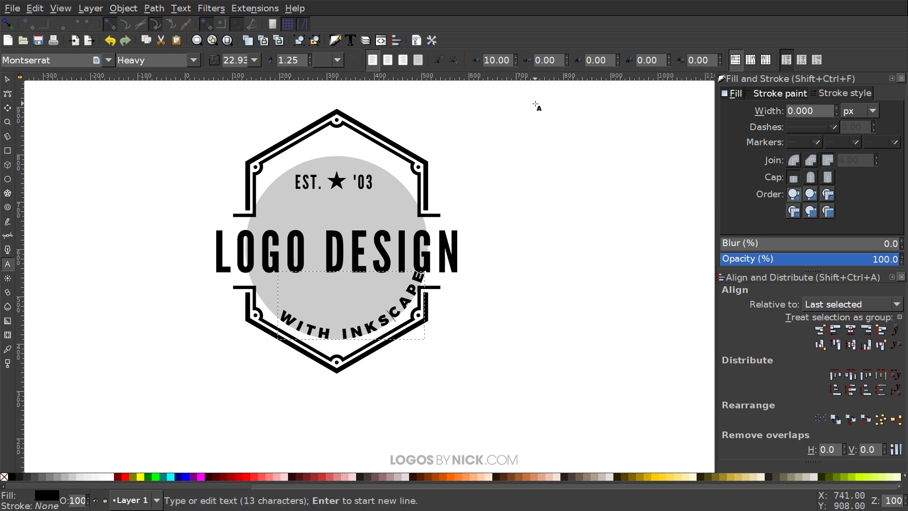
{"action": "type", "text": "7"}
{"action": "key", "text": "Return"}
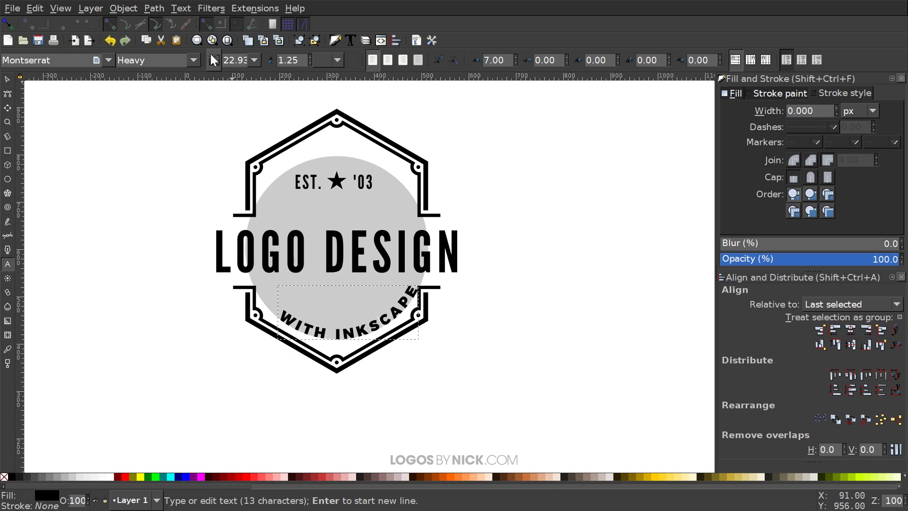
- Set the font size of the curved "WITH INKSCAPE" text to 20
{"action": "left_click", "coordinate": [257, 58]}
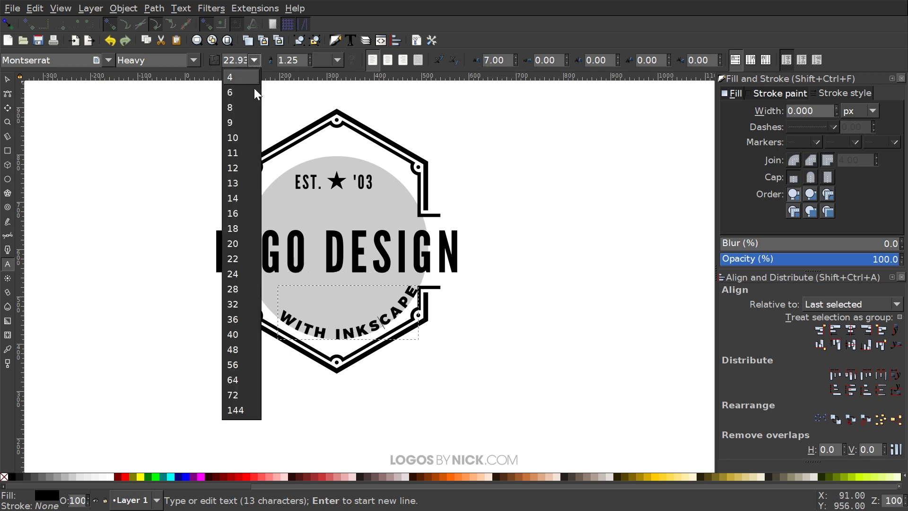
{"action": "left_click", "coordinate": [246, 243]}
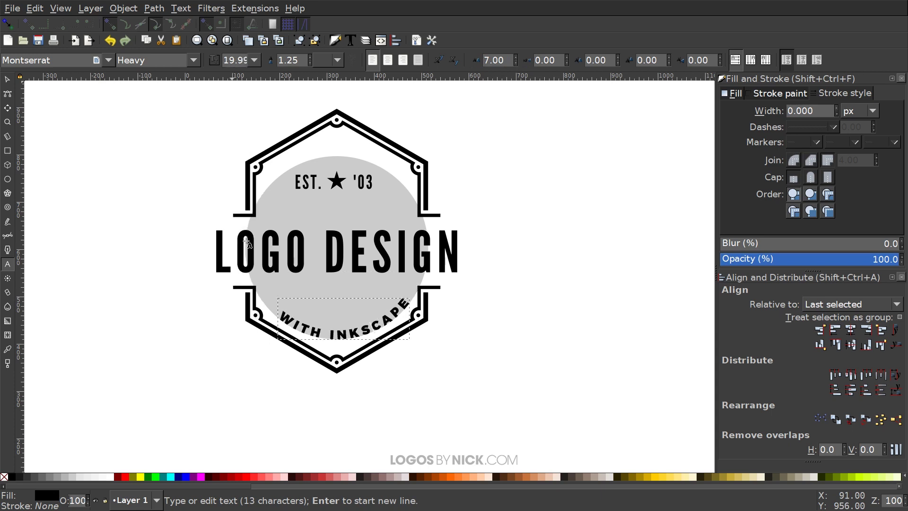
{"action": "left_click", "coordinate": [7, 81]}
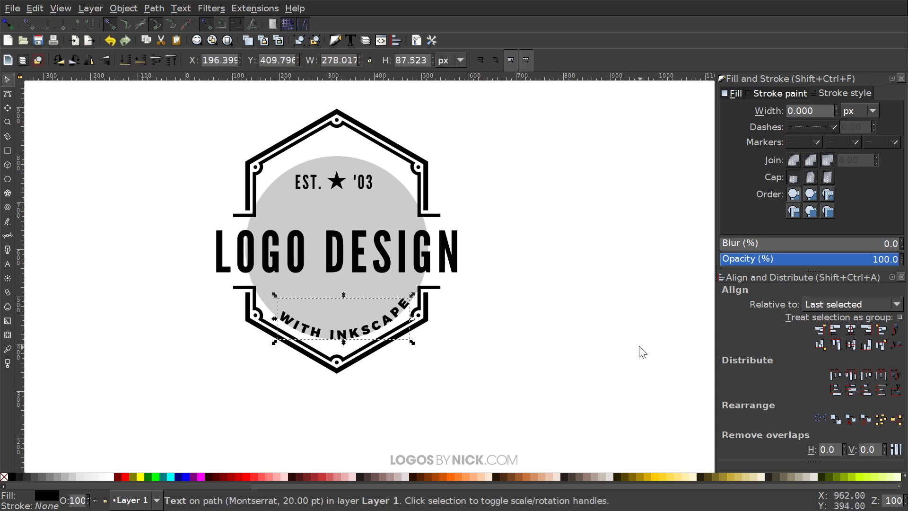
- Rotate the grey circle slightly clockwise so the curved "WITH INKSCAPE" text is centred in the lower frame
{"action": "left_click", "coordinate": [373, 195]}
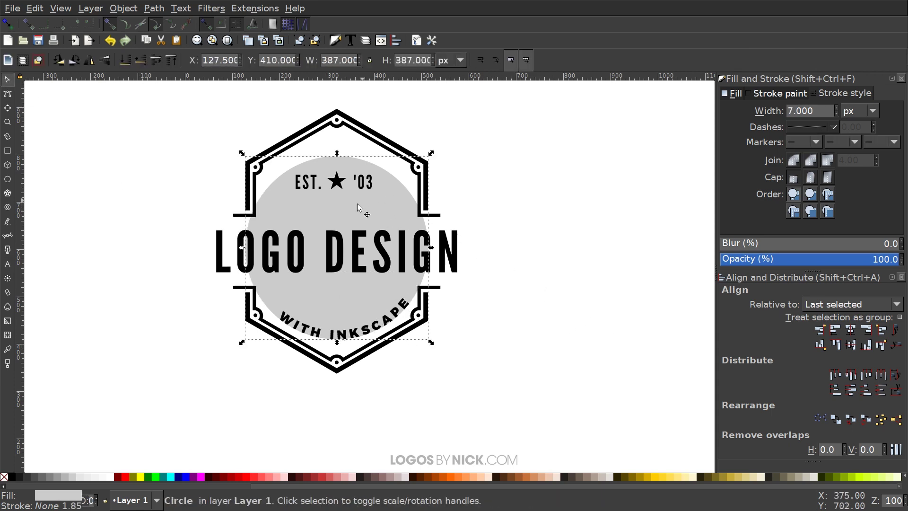
{"action": "left_click", "coordinate": [402, 187]}
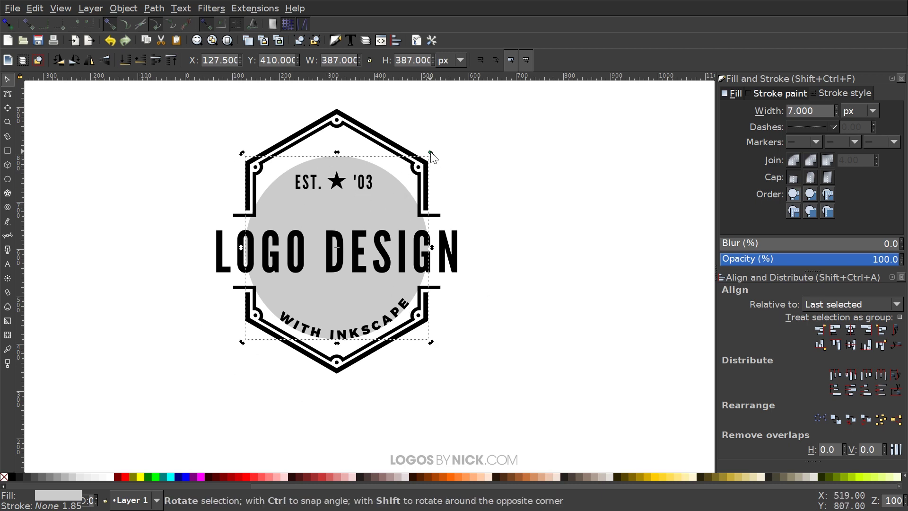
{"action": "left_click_drag", "start_coordinate": [431, 152], "coordinate": [440, 167]}
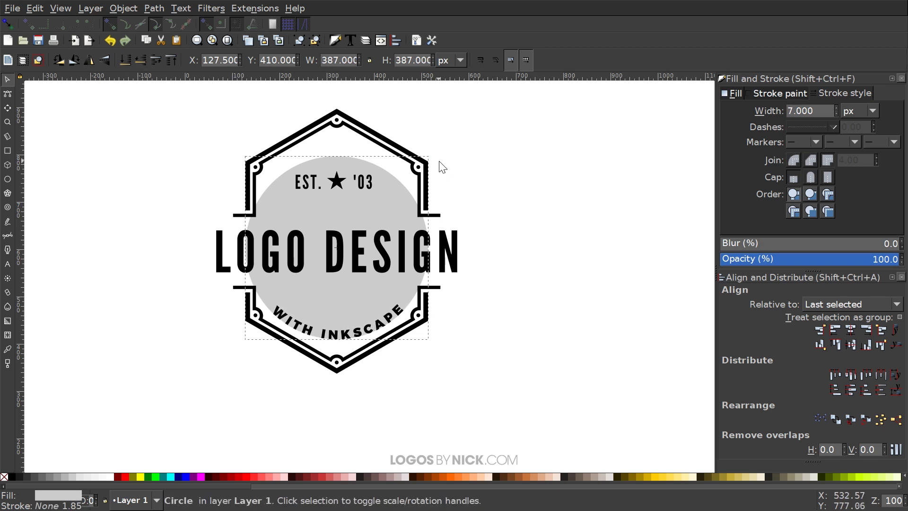
{"action": "left_click", "coordinate": [263, 312]}
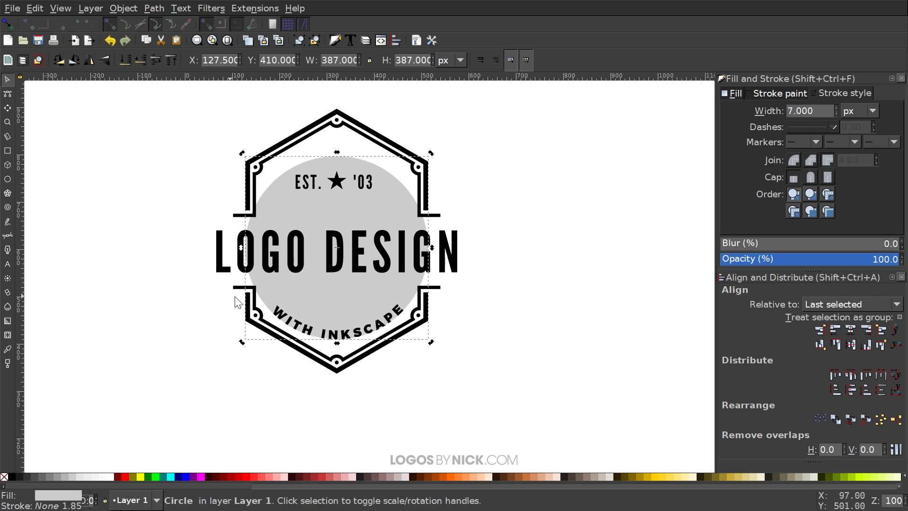
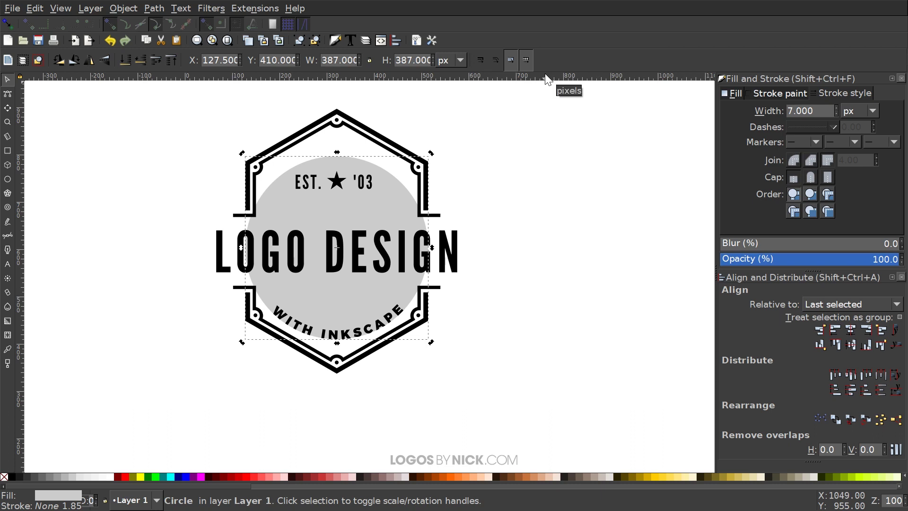
- Add a horizontal guide at about Y 483 px across the curved text's ends and rotate the grey circle slightly clockwise to level them
{"action": "left_click_drag", "start_coordinate": [547, 79], "coordinate": [584, 305]}
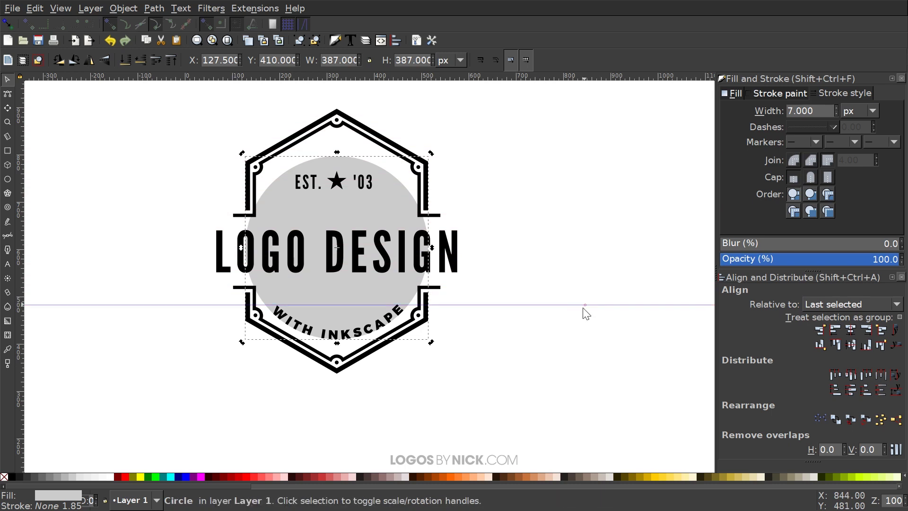
{"action": "scroll", "coordinate": [295, 351], "scroll_direction": "up", "scroll_amount": 1}
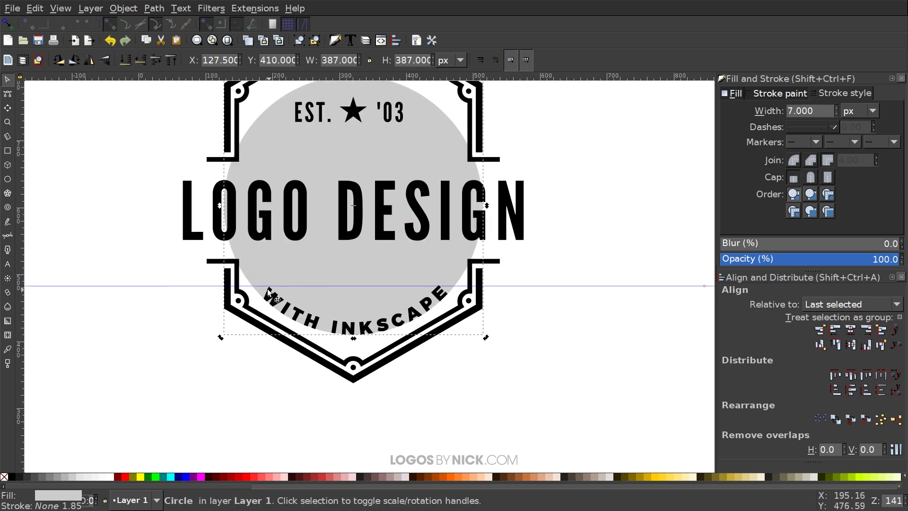
{"action": "left_click", "coordinate": [433, 293]}
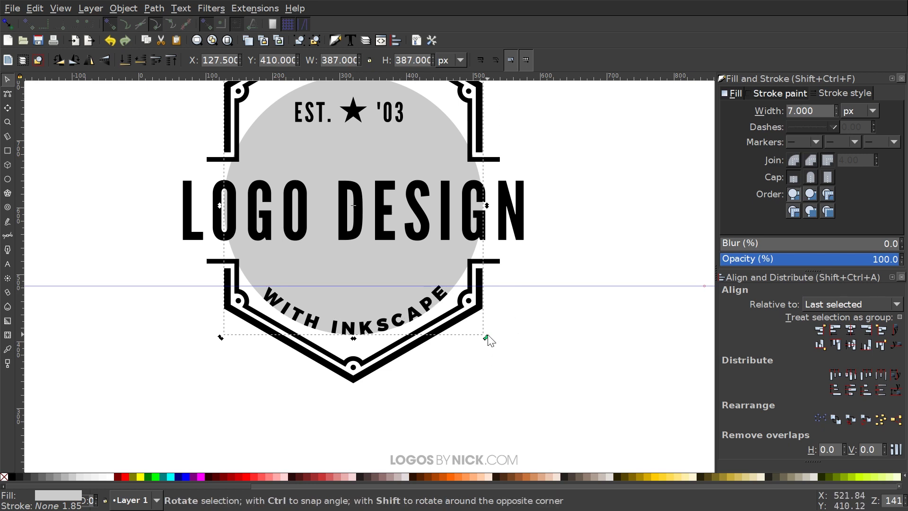
{"action": "left_click_drag", "start_coordinate": [487, 339], "coordinate": [489, 342]}
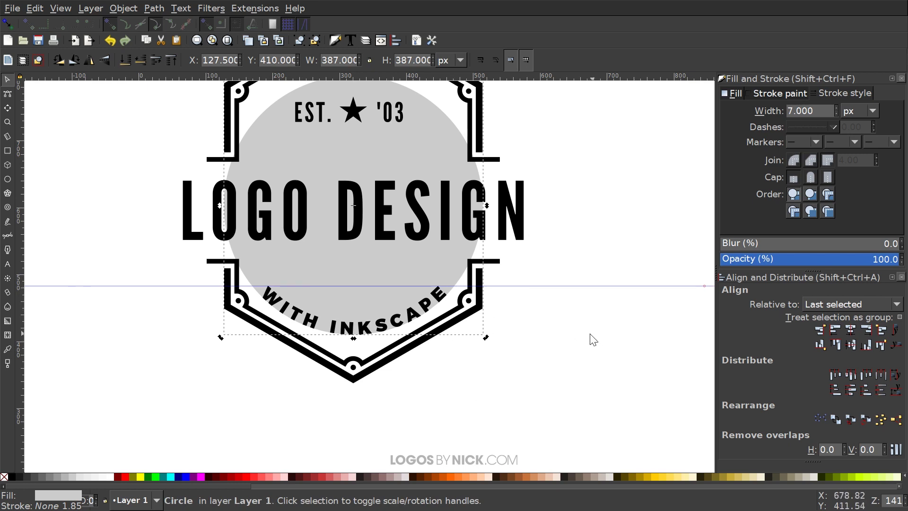
- Deselect the circle and delete the horizontal guide near the curved text
{"action": "left_click_drag", "start_coordinate": [591, 334], "coordinate": [524, 366]}
{"action": "left_click", "coordinate": [587, 185]}
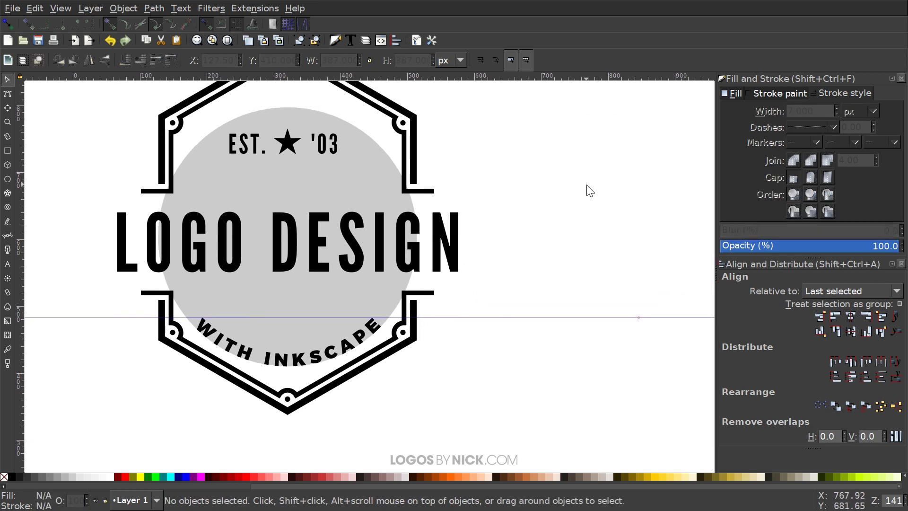
{"action": "double_click", "coordinate": [544, 318]}
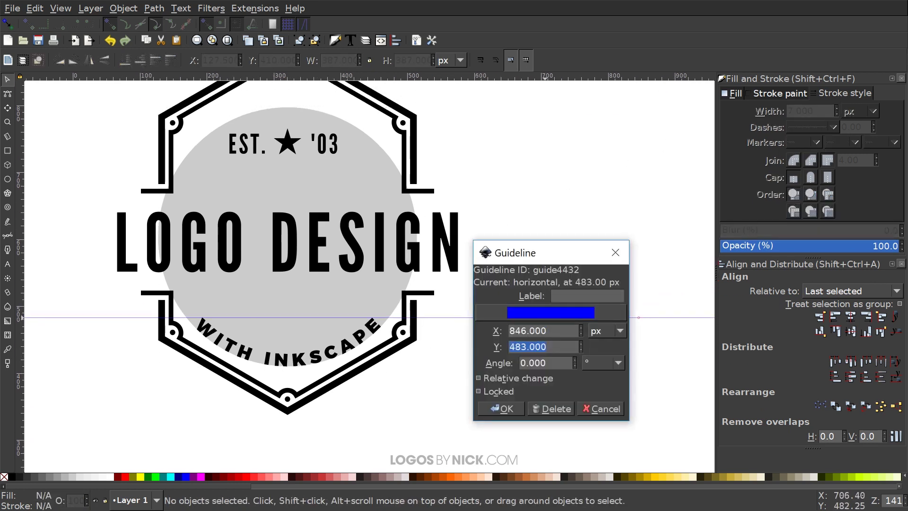
{"action": "left_click", "coordinate": [551, 408]}
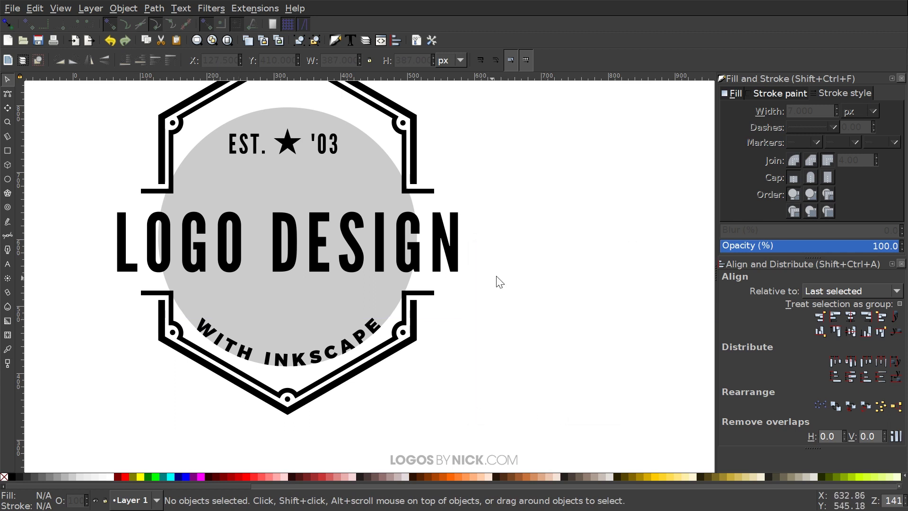
- Convert the curved "WITH INKSCAPE" text from text on a path into path objects
{"action": "scroll", "coordinate": [593, 282], "scroll_direction": "up", "scroll_amount": 2}
{"action": "scroll", "coordinate": [593, 282], "scroll_direction": "left", "scroll_amount": 3}
{"action": "scroll", "coordinate": [483, 377], "scroll_direction": "down", "scroll_amount": 2}
{"action": "scroll", "coordinate": [482, 377], "scroll_direction": "right", "scroll_amount": 1}
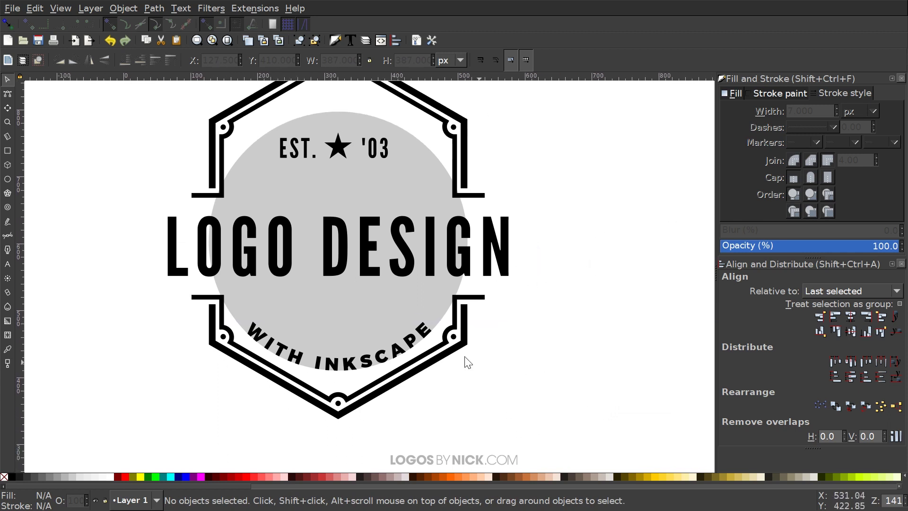
{"action": "left_click", "coordinate": [398, 351]}
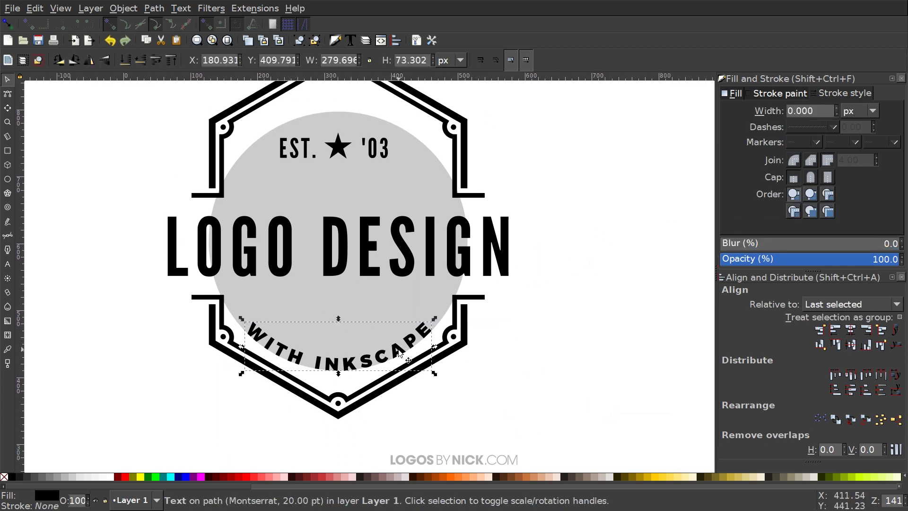
{"action": "left_click", "coordinate": [151, 9]}
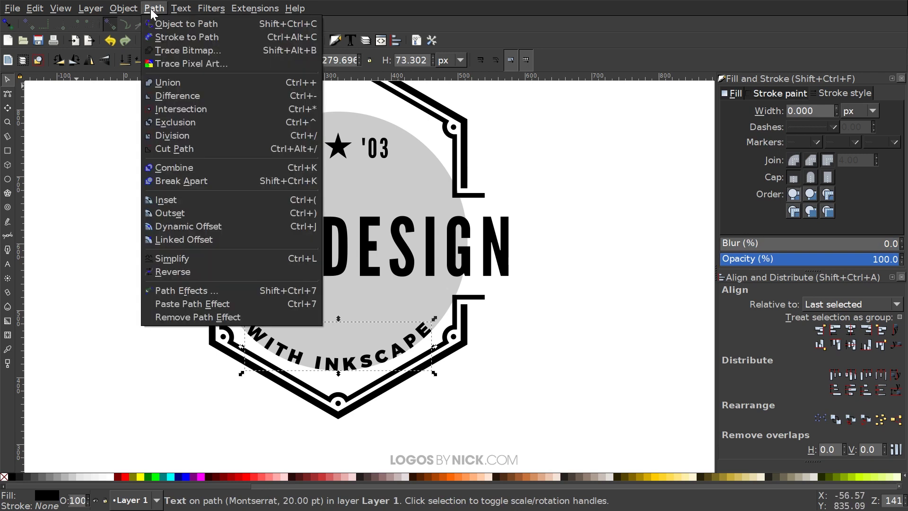
{"action": "left_click", "coordinate": [166, 22]}
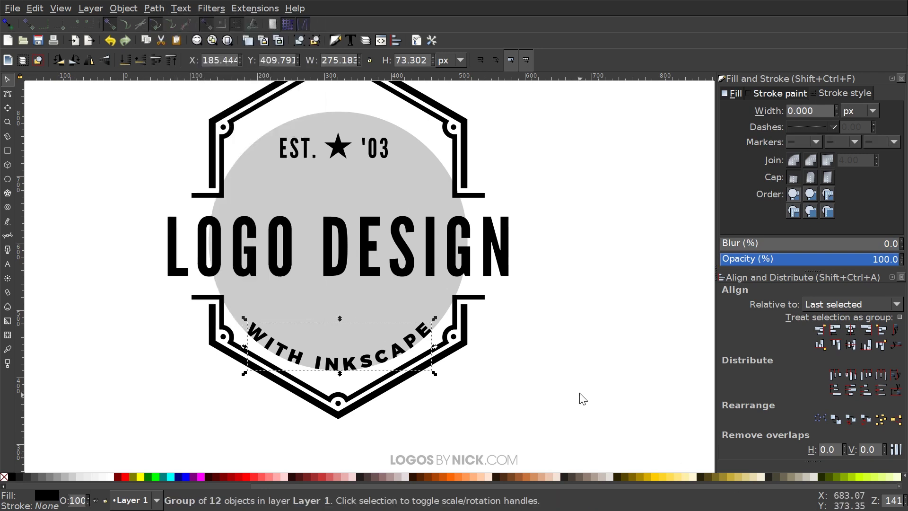
- Move the grey circle off to the right of the badge and delete it
{"action": "left_click_drag", "start_coordinate": [563, 381], "coordinate": [579, 372]}
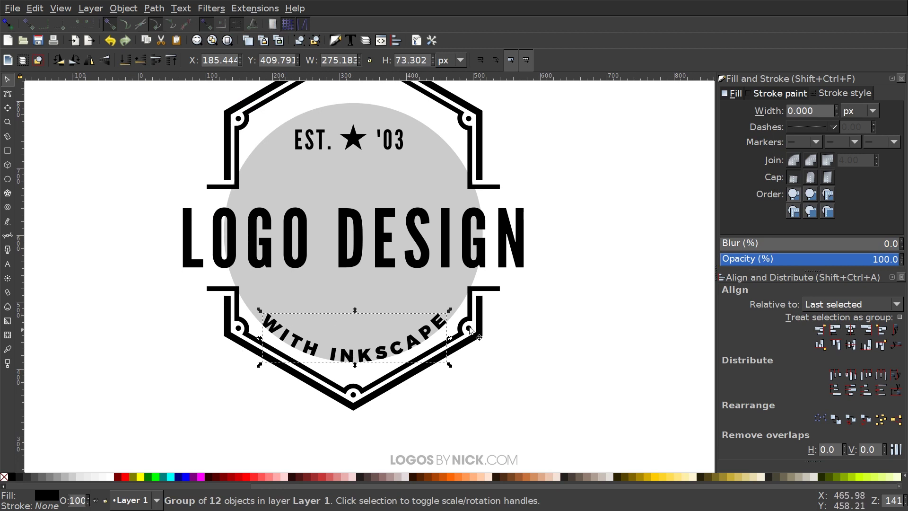
{"action": "scroll", "coordinate": [378, 350], "scroll_direction": "up", "scroll_amount": 1}
{"action": "scroll", "coordinate": [379, 350], "scroll_direction": "right", "scroll_amount": 1}
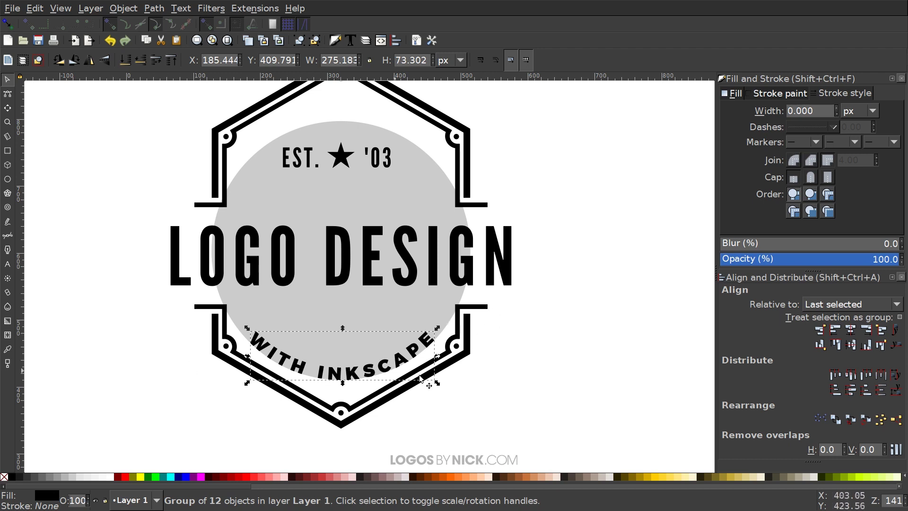
{"action": "scroll", "coordinate": [511, 387], "scroll_direction": "right", "scroll_amount": 1}
{"action": "scroll", "coordinate": [316, 345], "scroll_direction": "down", "scroll_amount": 1}
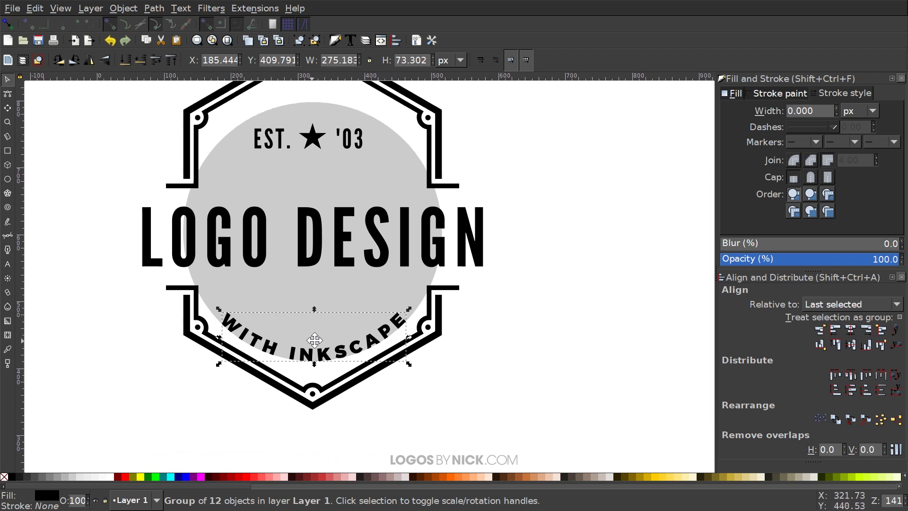
{"action": "left_click_drag", "start_coordinate": [299, 308], "coordinate": [580, 283]}
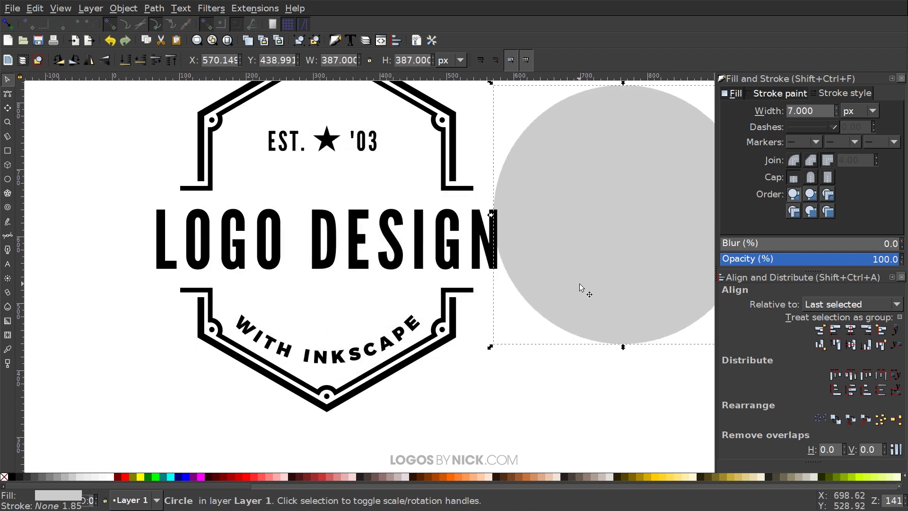
{"action": "key", "text": "Delete"}
- Select all badge objects and try shrinking them about their centre with stroke width scaling off
{"action": "scroll", "coordinate": [581, 289], "scroll_direction": "down", "scroll_amount": 2}
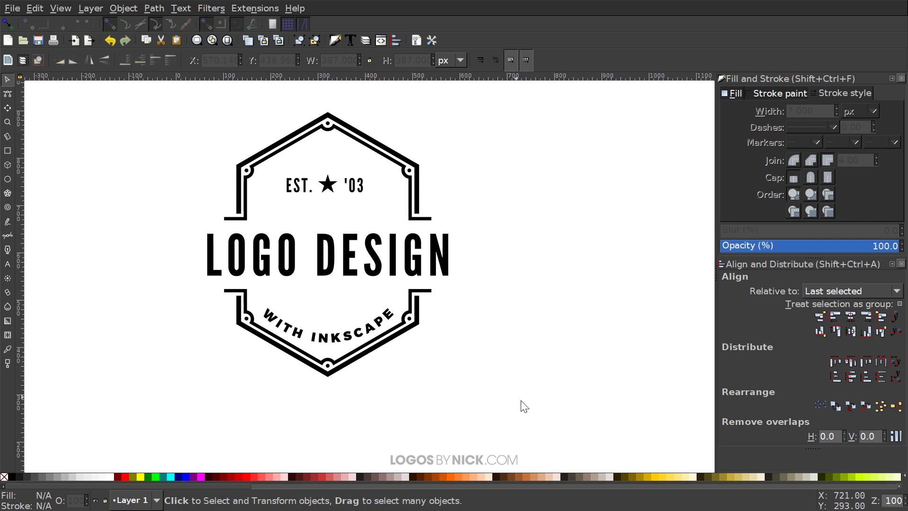
{"action": "left_click_drag", "start_coordinate": [536, 409], "coordinate": [146, 95]}
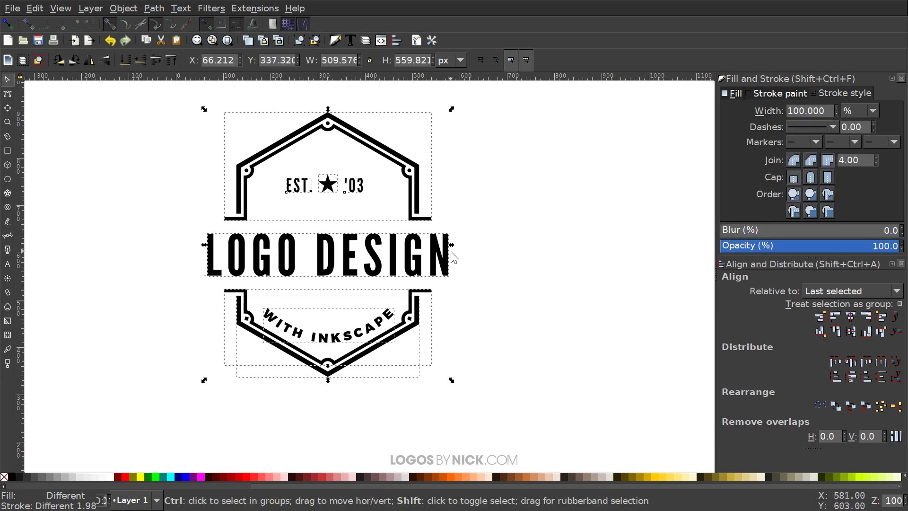
{"action": "left_click_drag", "start_coordinate": [453, 245], "coordinate": [389, 247]}
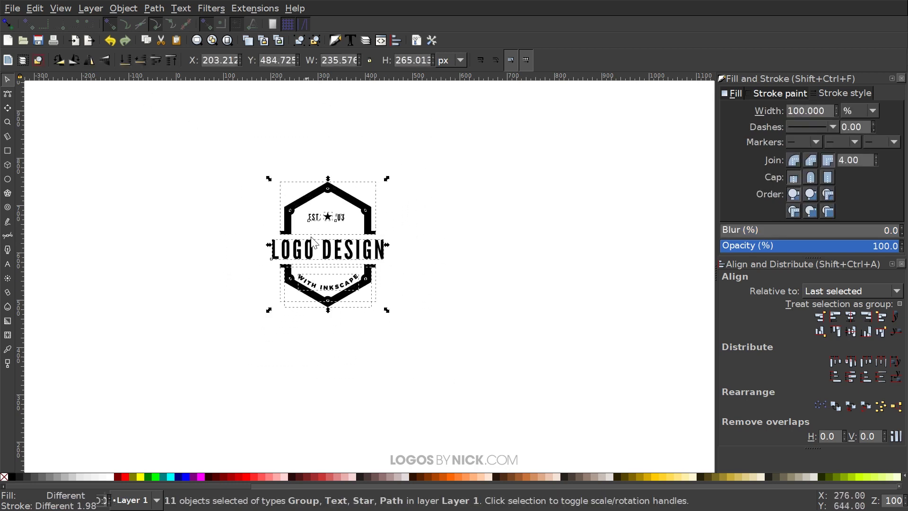
{"action": "key", "text": "ctrl+z"}
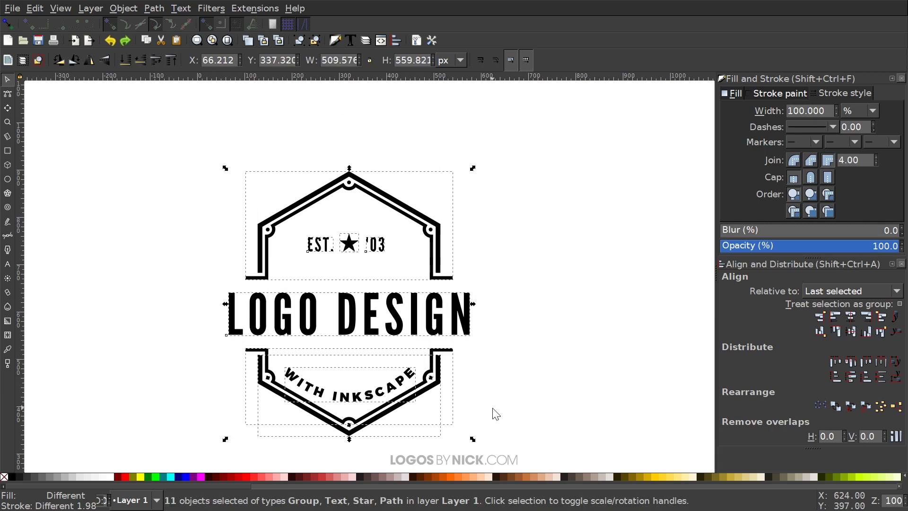
- Enable proportional stroke width scaling and shrink the selected badge about its centre to about 314 px wide
{"action": "left_click_drag", "start_coordinate": [566, 301], "coordinate": [552, 269]}
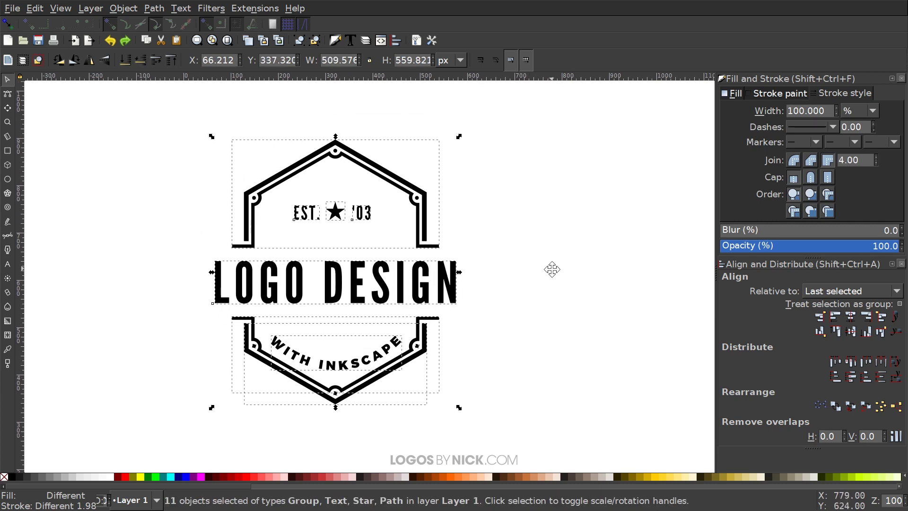
{"action": "left_click", "coordinate": [480, 59]}
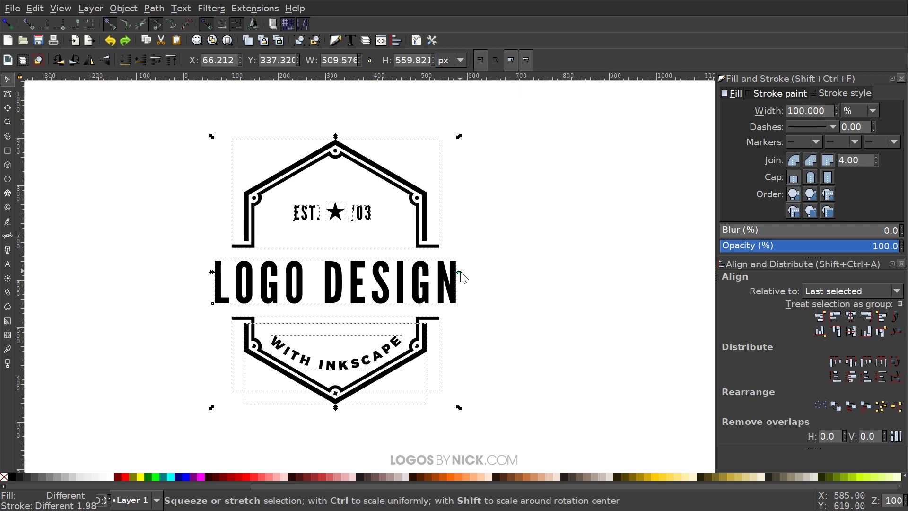
{"action": "left_click_drag", "start_coordinate": [461, 274], "coordinate": [383, 275]}
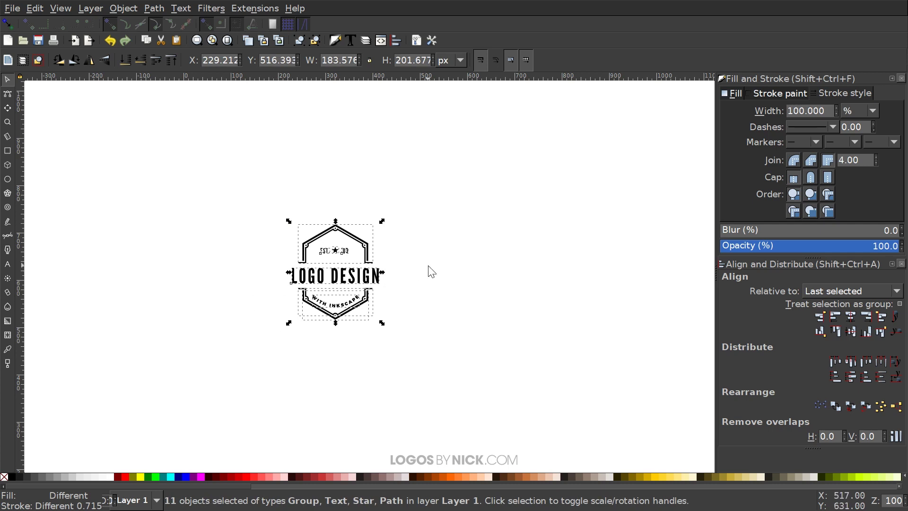
{"action": "key", "text": "ctrl+z"}
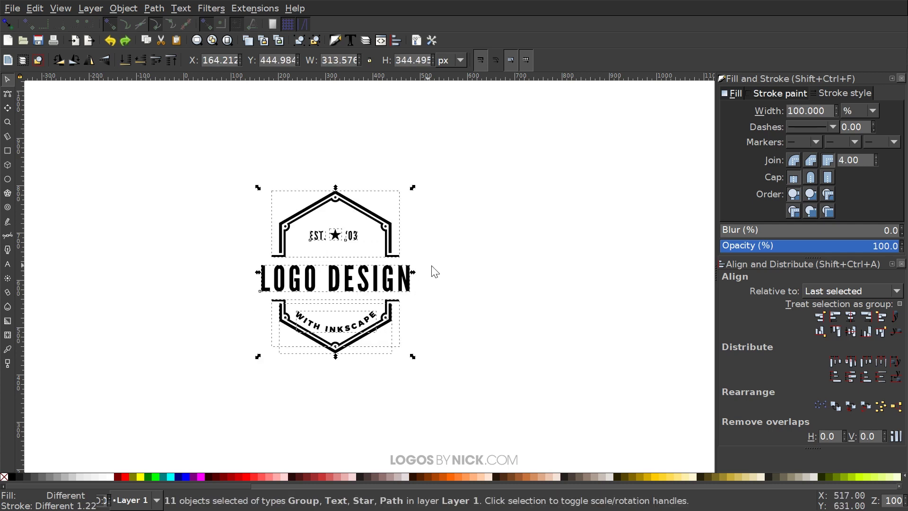
{"action": "left_click", "coordinate": [528, 244]}
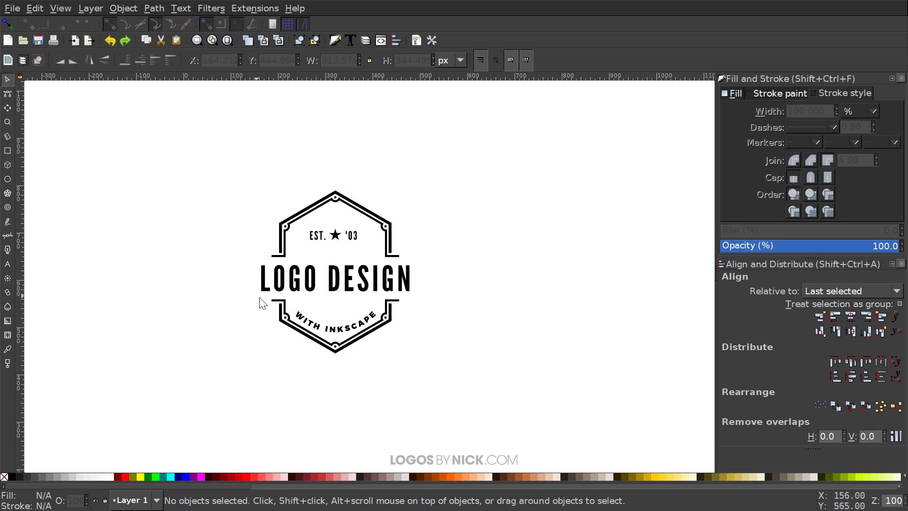
- Ungroup the upper half of the frame into separate objects
{"action": "left_click", "coordinate": [285, 256]}
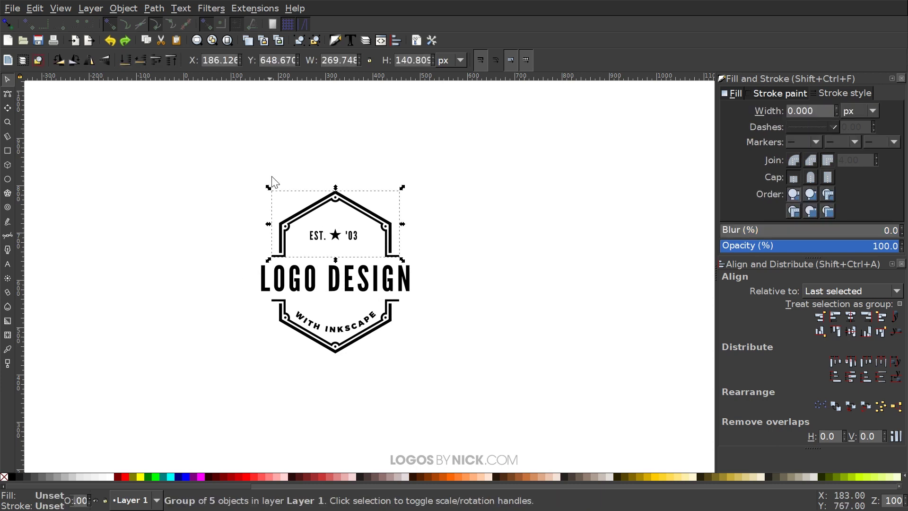
{"action": "left_click", "coordinate": [319, 41]}
{"action": "left_click", "coordinate": [319, 41]}
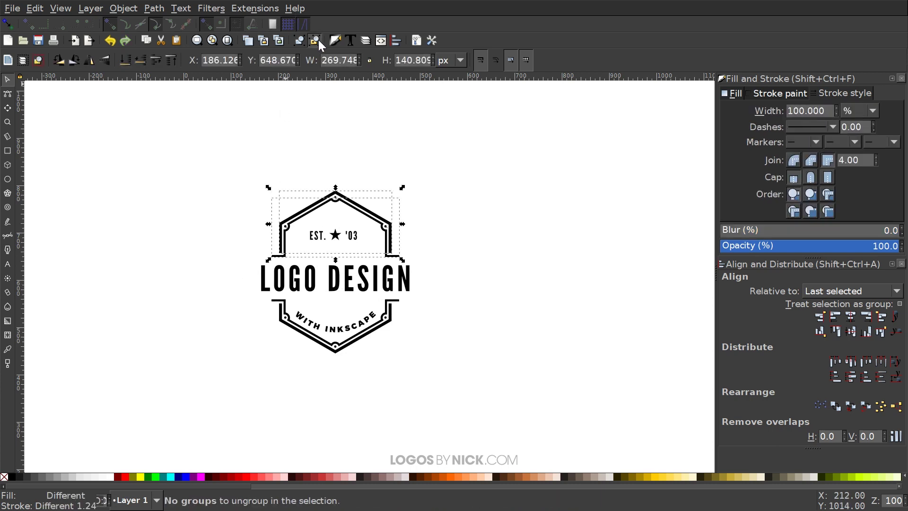
{"action": "left_click", "coordinate": [554, 283]}
- Convert the strokes of the upper frame's inner and outer outlines to paths
{"action": "left_click", "coordinate": [388, 258]}
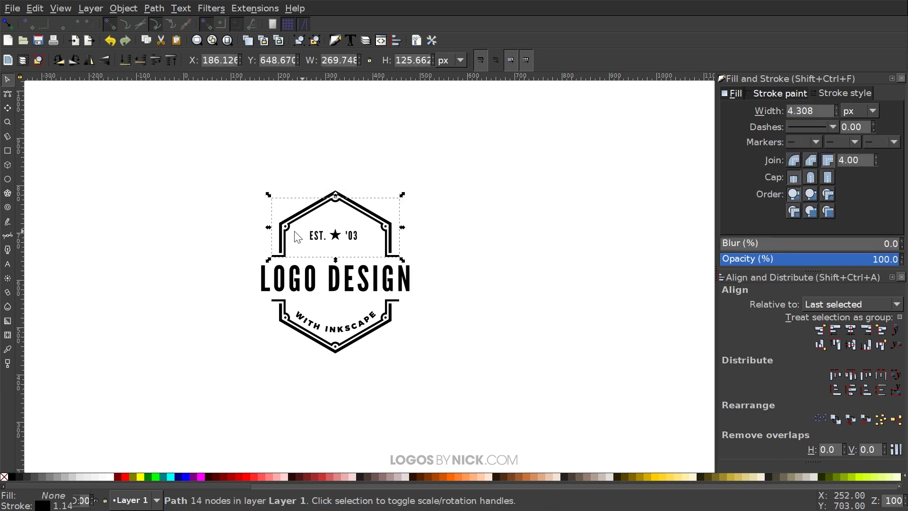
{"action": "left_click", "coordinate": [154, 8]}
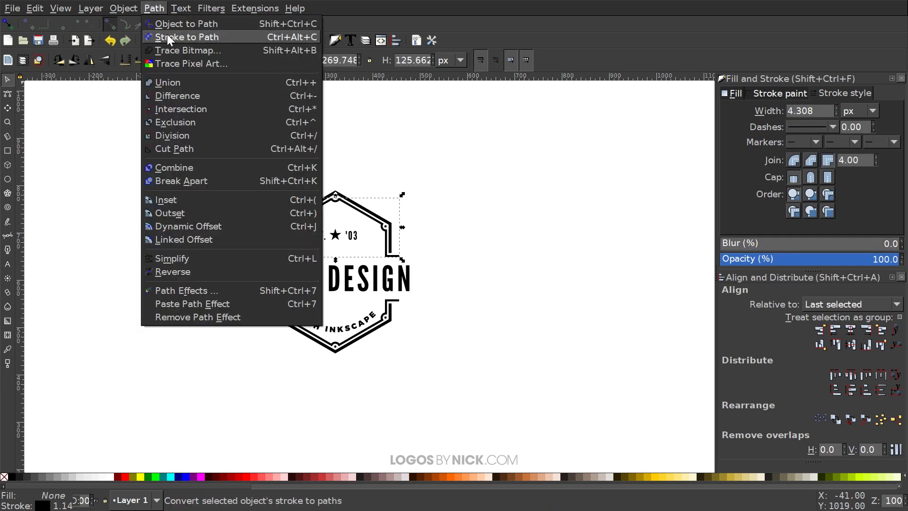
{"action": "left_click", "coordinate": [185, 35]}
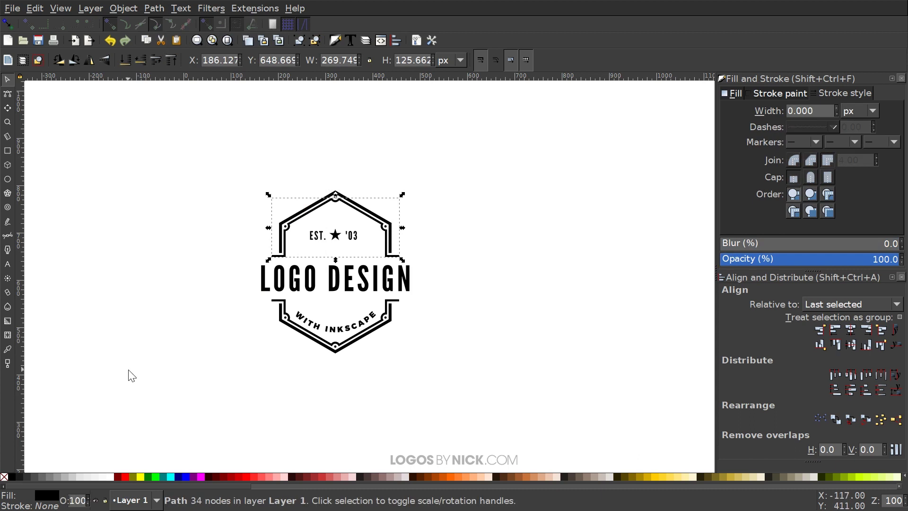
{"action": "left_click", "coordinate": [283, 232]}
{"action": "left_click", "coordinate": [154, 8]}
{"action": "left_click", "coordinate": [175, 37]}
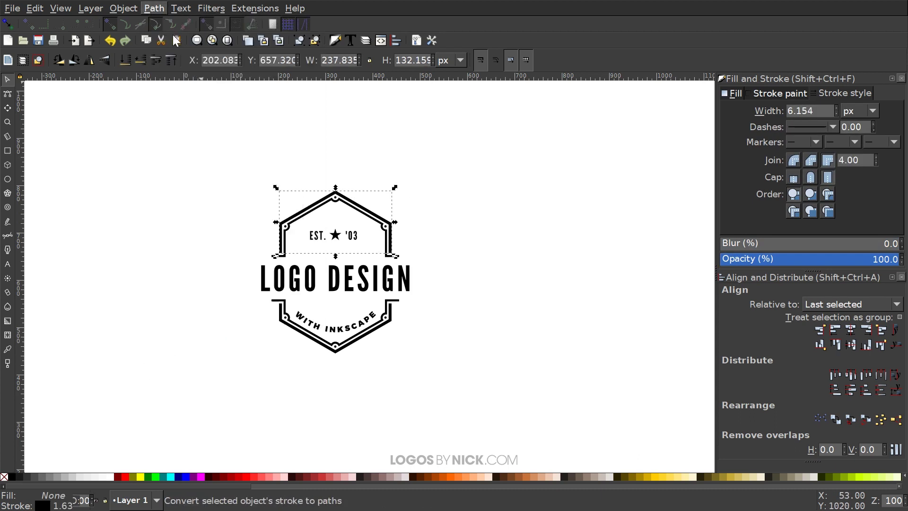
- Convert the strokes of the lower frame's outer and inner outlines to paths
{"action": "left_click", "coordinate": [328, 349]}
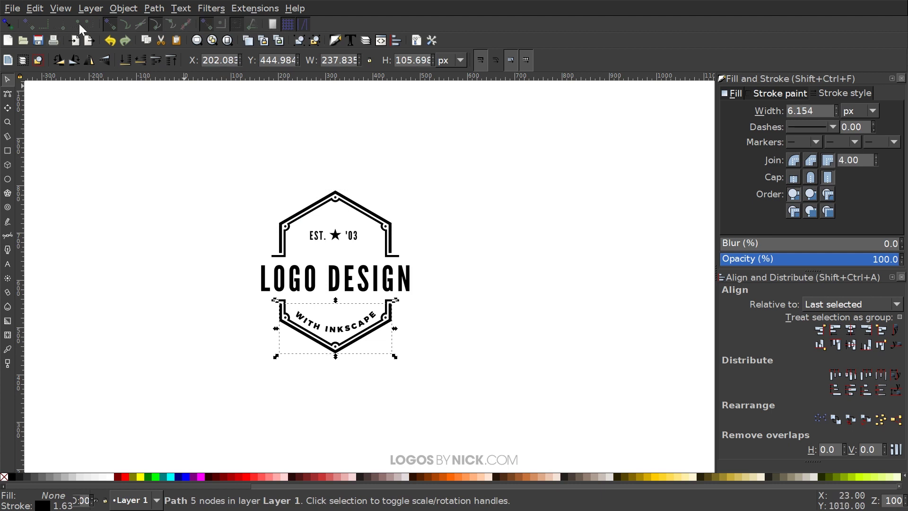
{"action": "left_click", "coordinate": [154, 8]}
{"action": "left_click", "coordinate": [174, 37]}
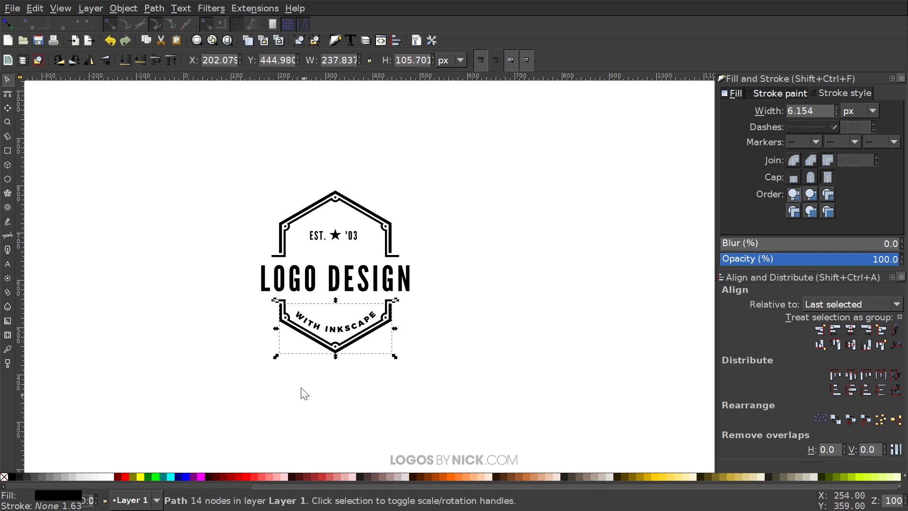
{"action": "left_click", "coordinate": [285, 301]}
{"action": "left_click", "coordinate": [154, 8]}
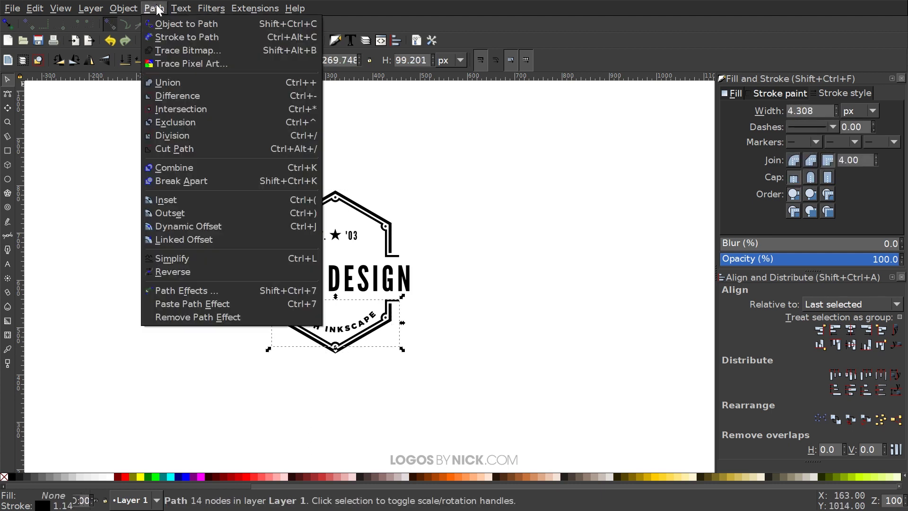
{"action": "left_click", "coordinate": [172, 35]}
{"action": "left_click", "coordinate": [532, 404]}
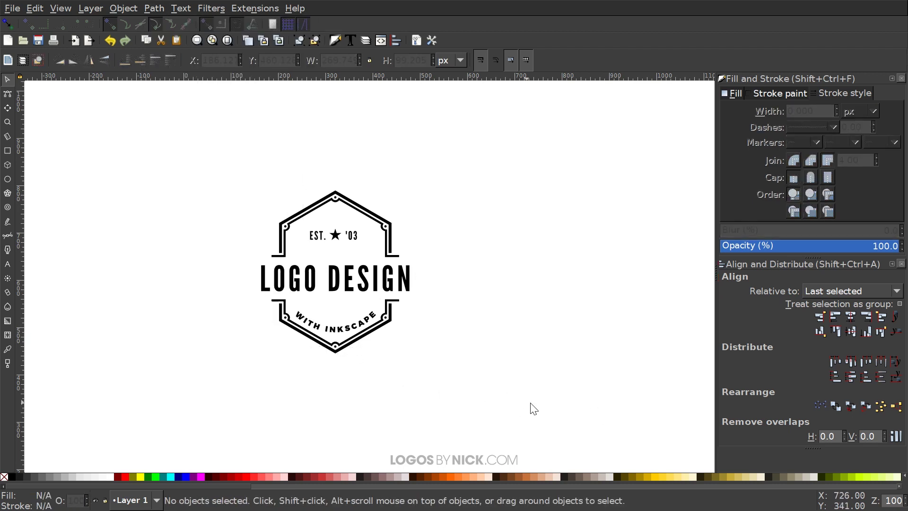
- Select the whole badge, try dark red, brown and blue fills, and settle on a very dark grey fill
{"action": "mouse_move", "coordinate": [543, 400]}
{"action": "left_mouse_down"}
{"action": "mouse_move", "coordinate": [122, 101]}
{"action": "mouse_move", "coordinate": [157, 126]}
{"action": "left_mouse_up"}
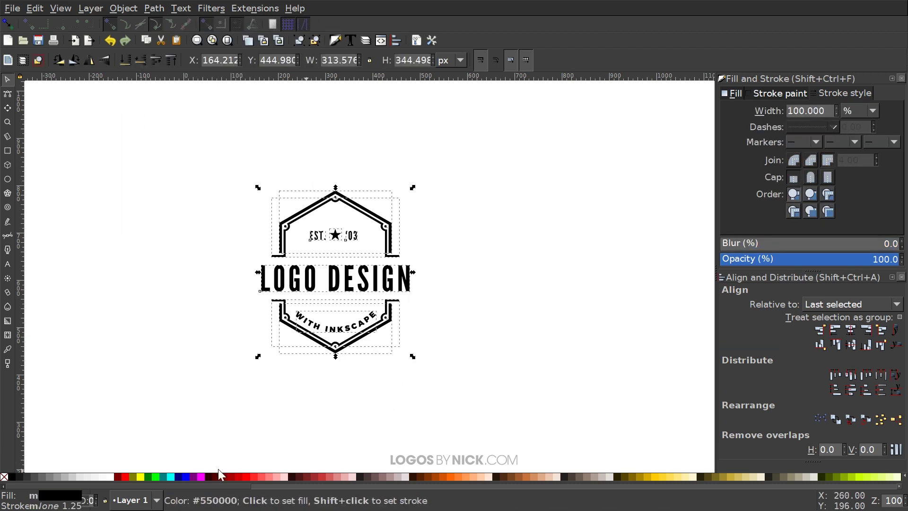
{"action": "left_click", "coordinate": [231, 475]}
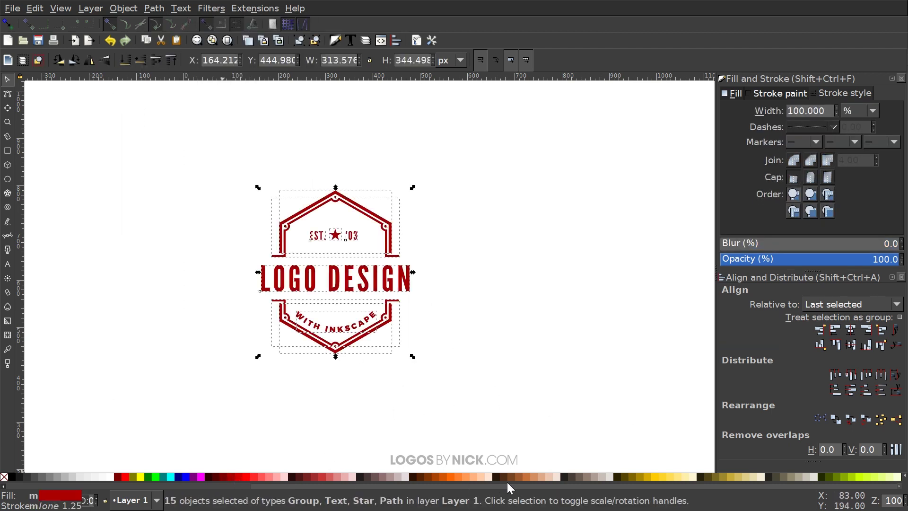
{"action": "left_click", "coordinate": [520, 476]}
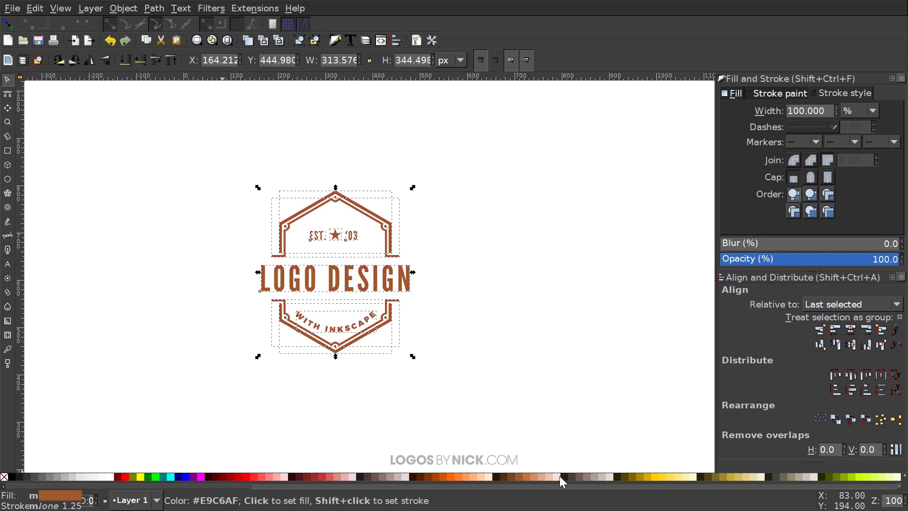
{"action": "left_click", "coordinate": [185, 476]}
{"action": "left_click", "coordinate": [19, 477]}
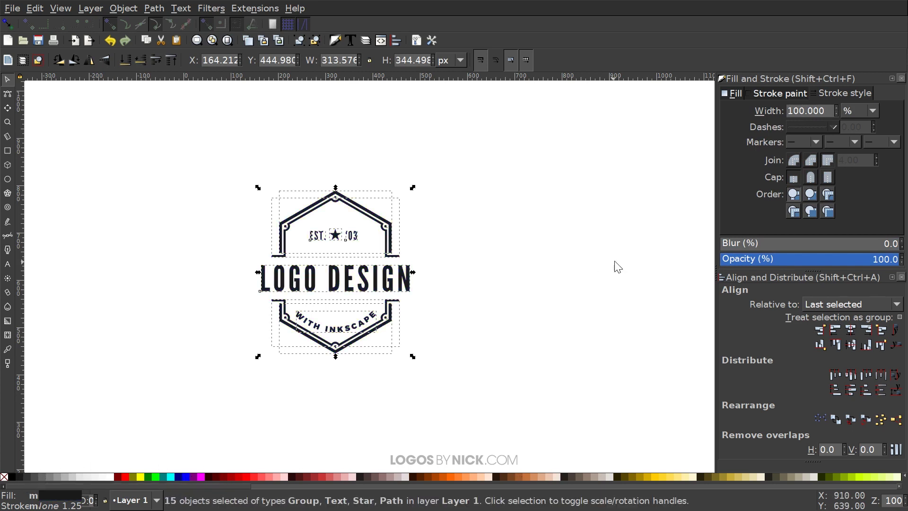
{"action": "left_click", "coordinate": [614, 261]}
{"action": "left_click_drag", "start_coordinate": [412, 295], "coordinate": [459, 292]}
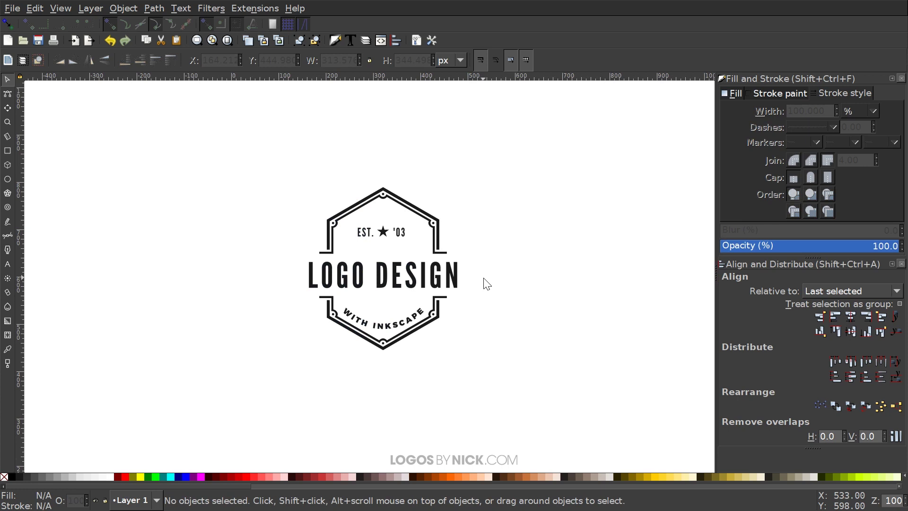